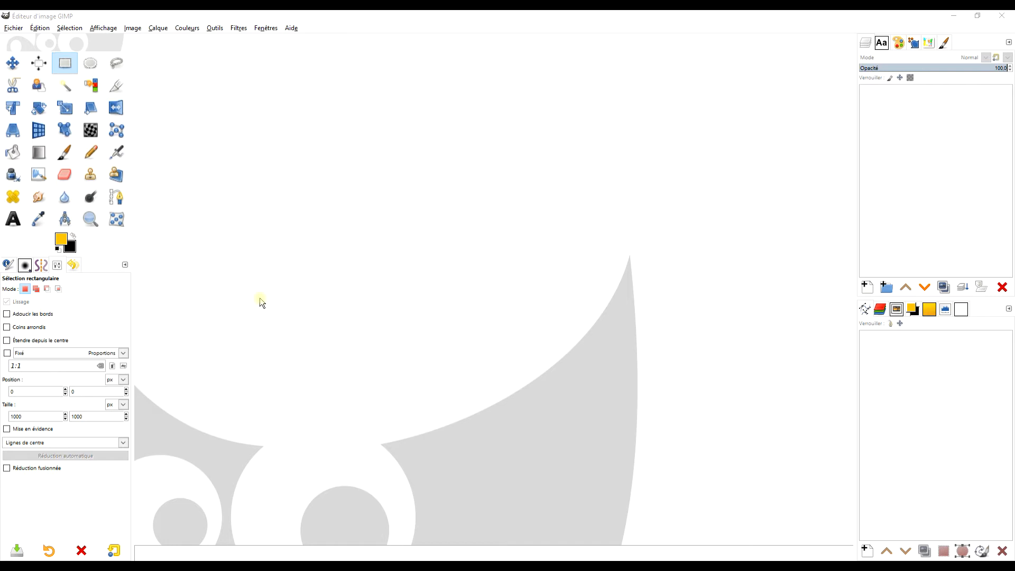
- Reset the colours to black foreground and white background, and create a 1000 × 1000 px image filled with the foreground colour
left_click(58, 251)
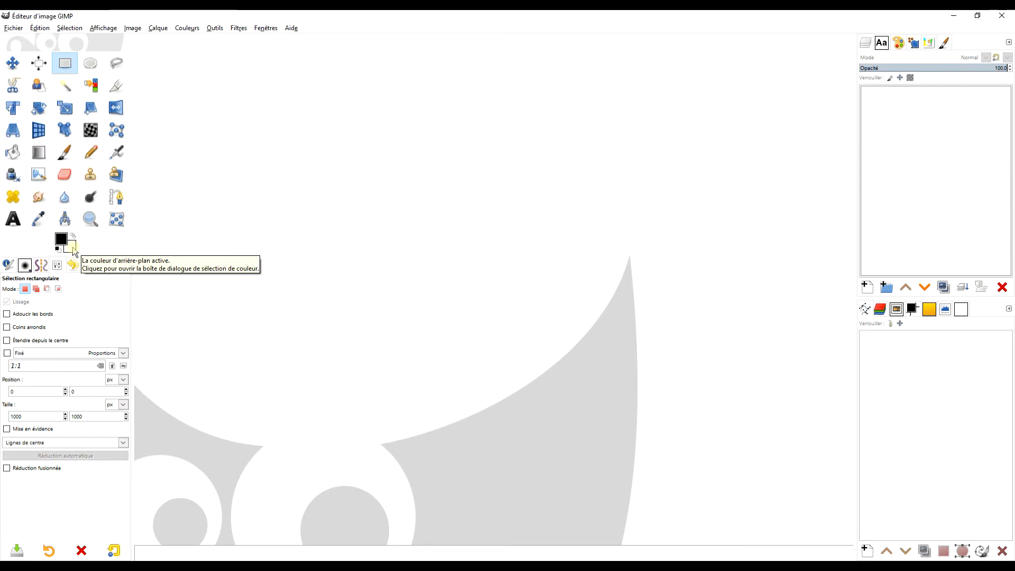
left_click(11, 28)
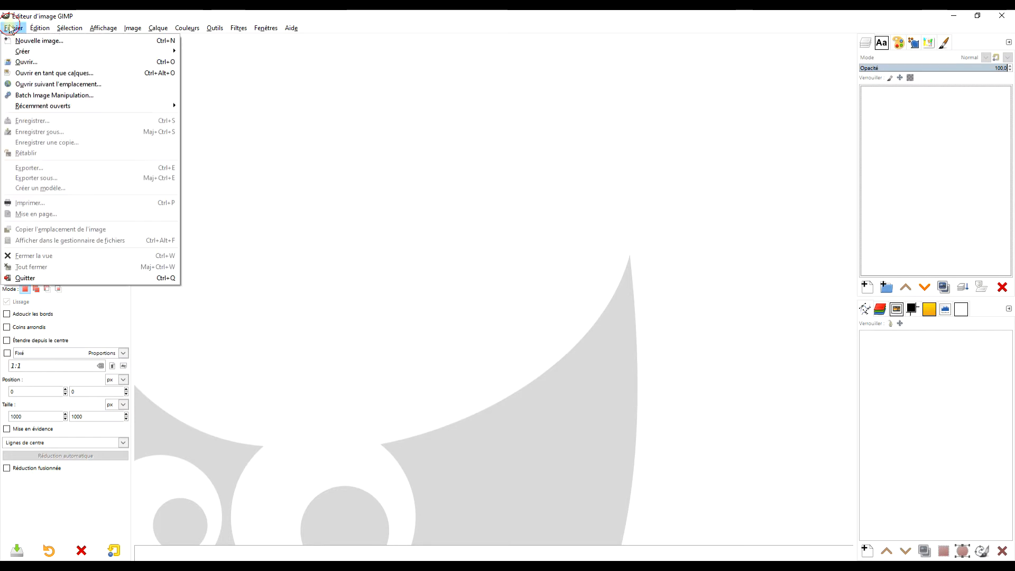
left_click(63, 42)
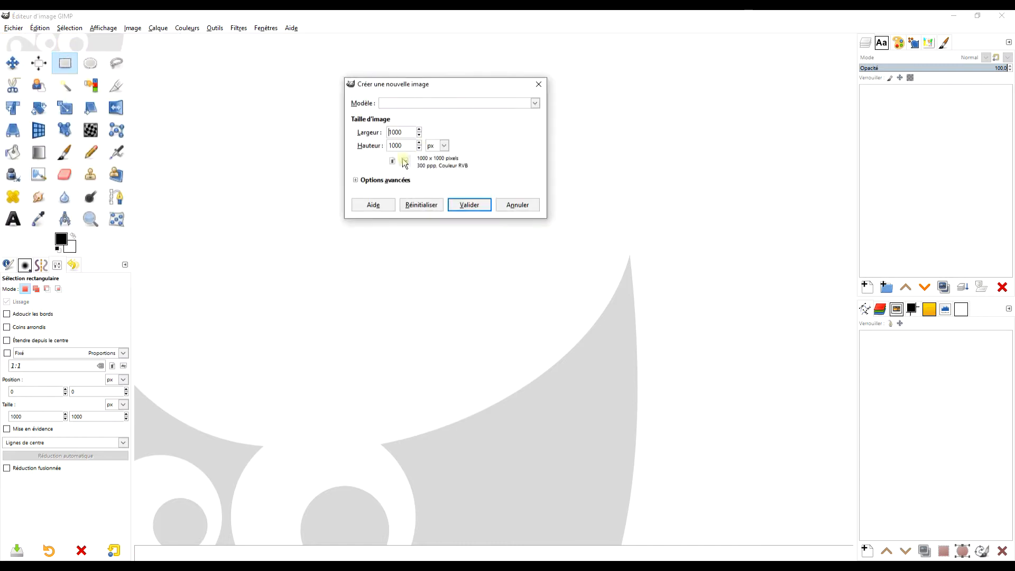
left_click_drag(406, 133, 386, 142)
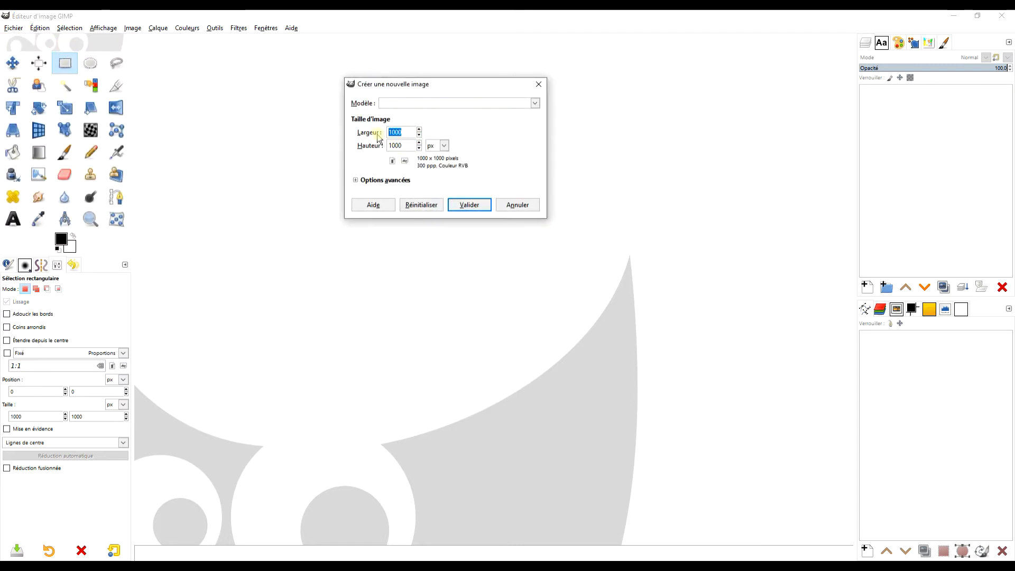
left_click_drag(407, 145, 355, 146)
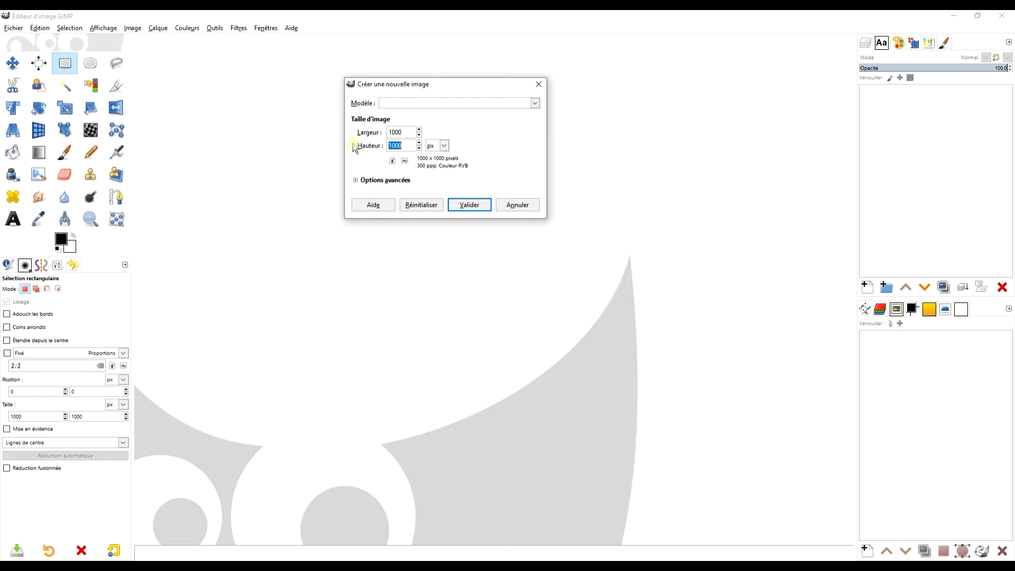
left_click(357, 180)
left_click(460, 299)
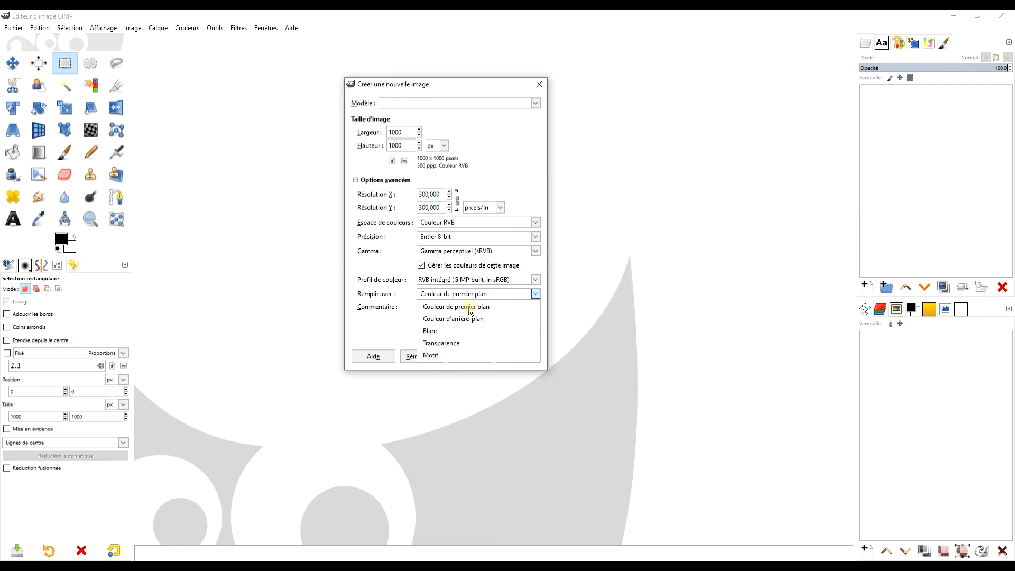
left_click(470, 307)
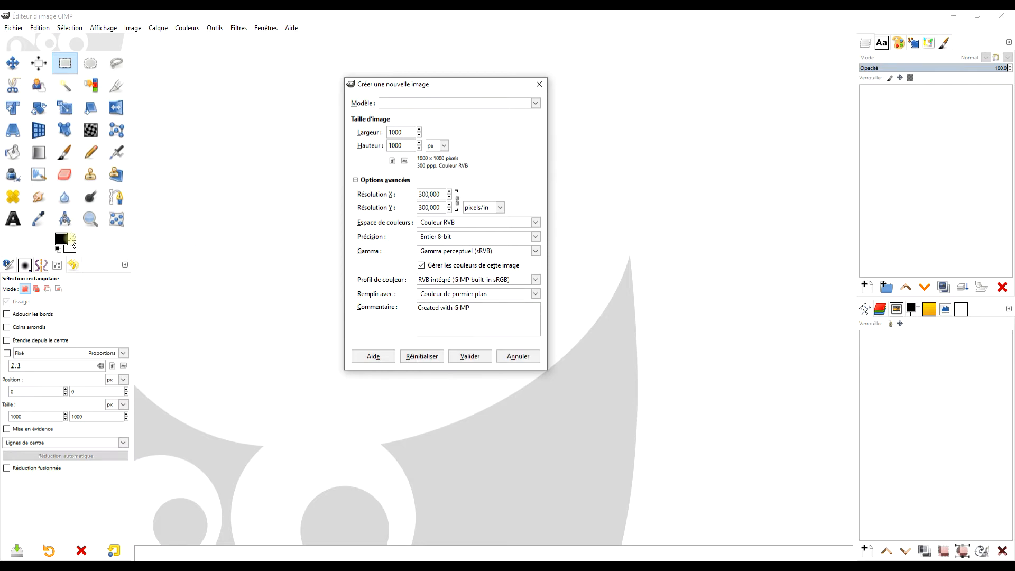
left_click(470, 356)
- Add a new 1000 × 1000 px layer named "boule" filled with transparency
left_click(867, 286)
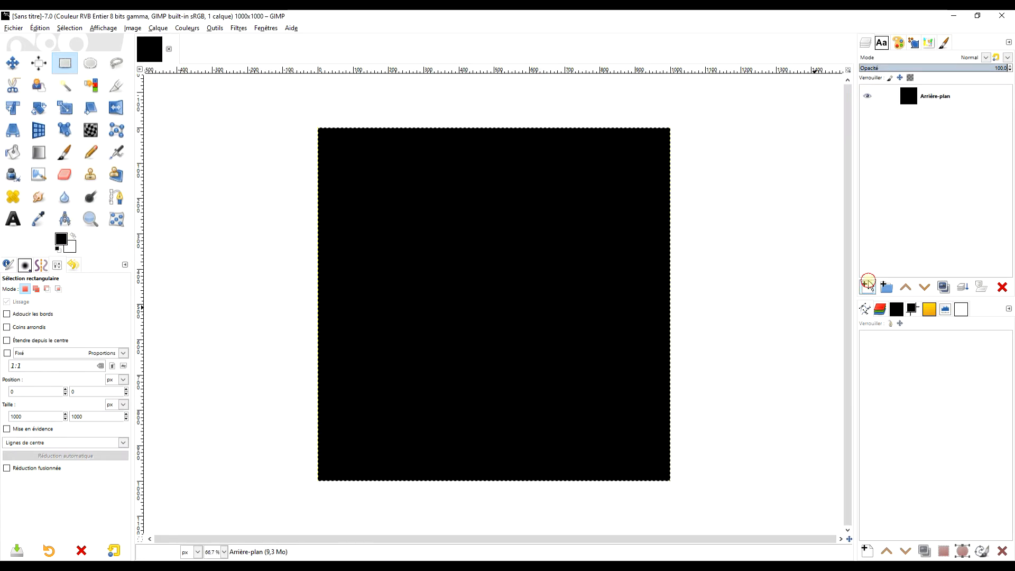
left_click_drag(795, 177, 577, 153)
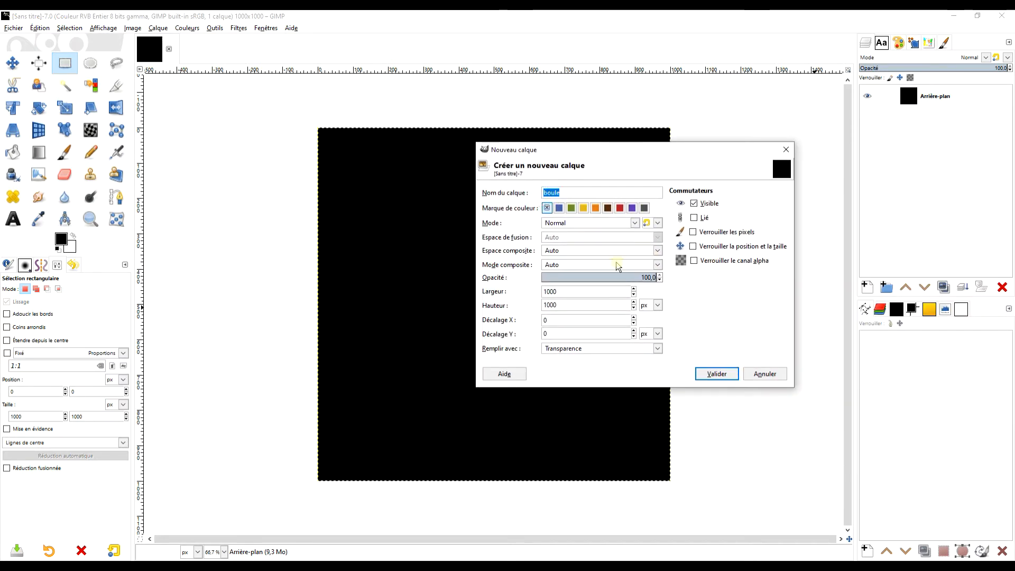
left_click(576, 349)
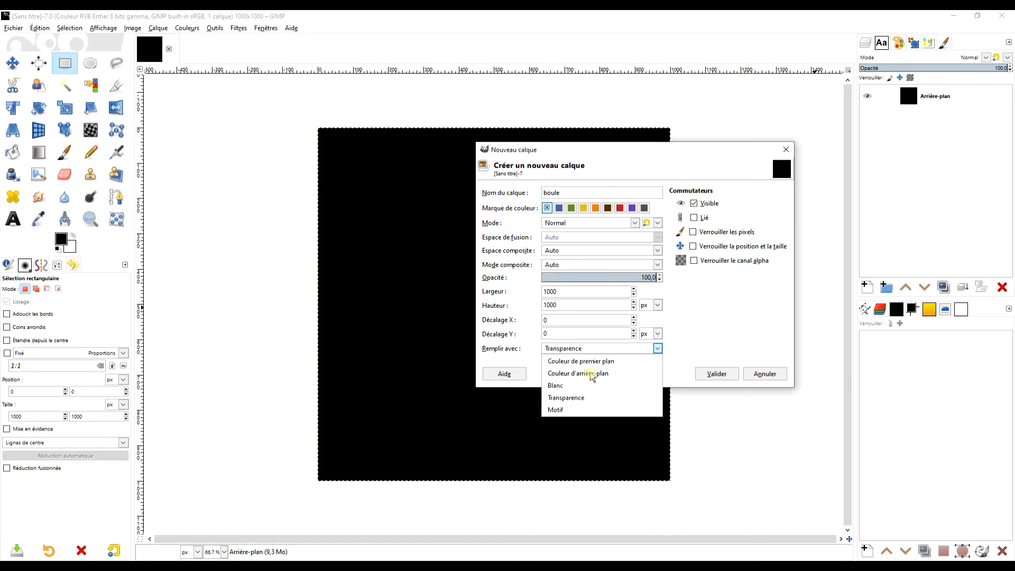
left_click(570, 398)
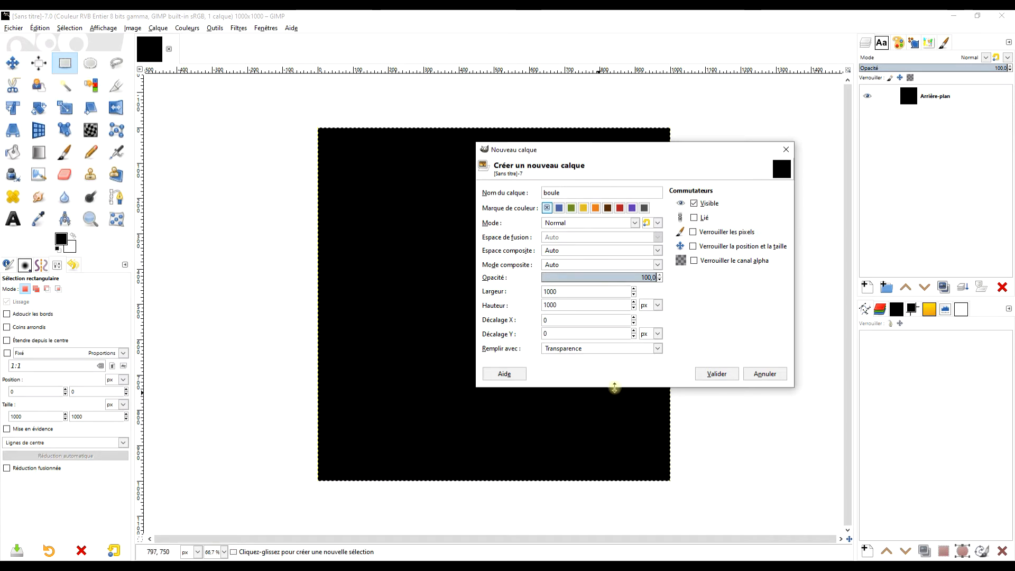
left_click(728, 375)
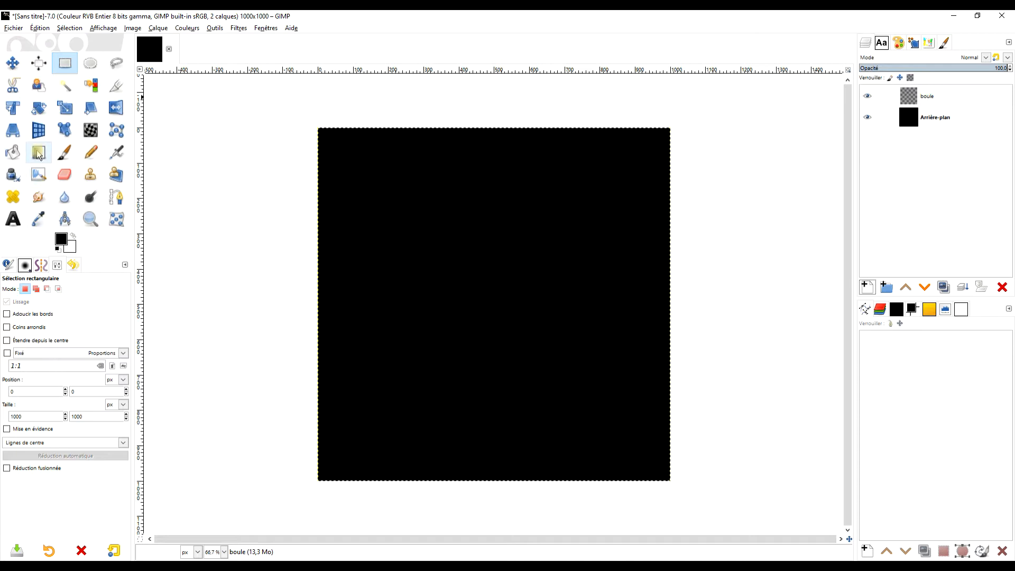
- Activate the Gradient tool with the "Full saturation spectrum CW" gradient
left_click(38, 154)
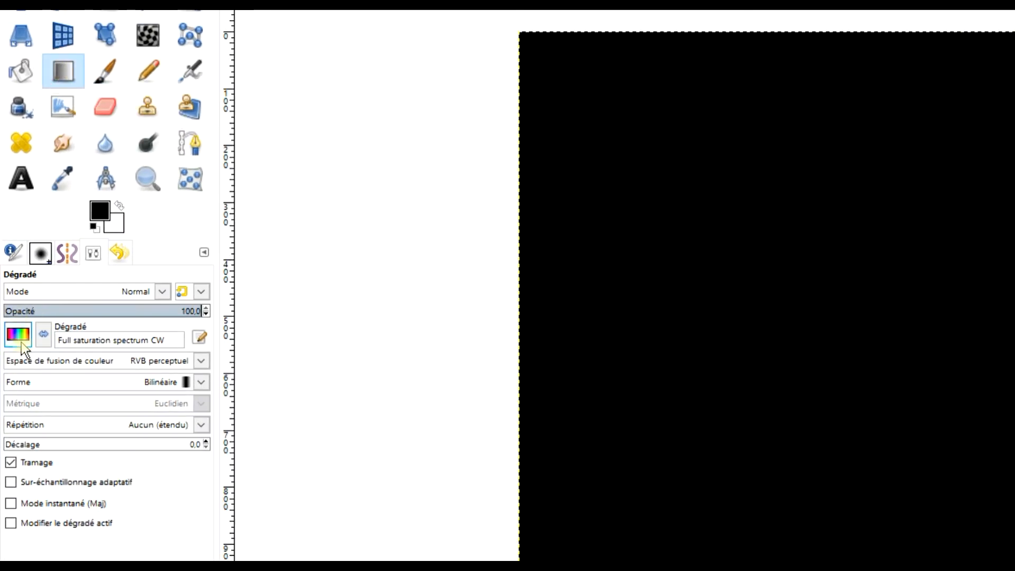
left_click(21, 342)
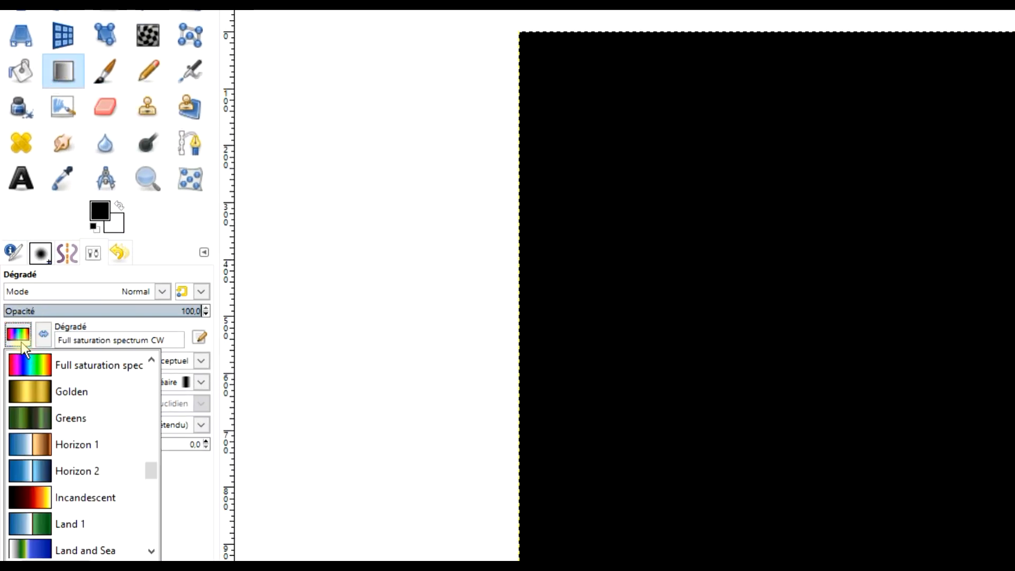
scroll(87, 455, "up", 3)
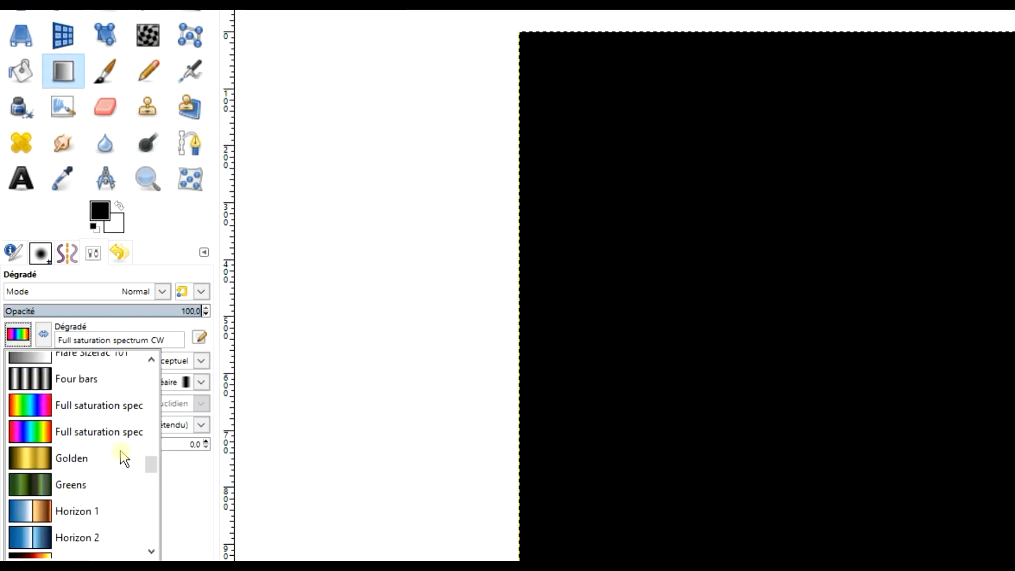
left_click(84, 434)
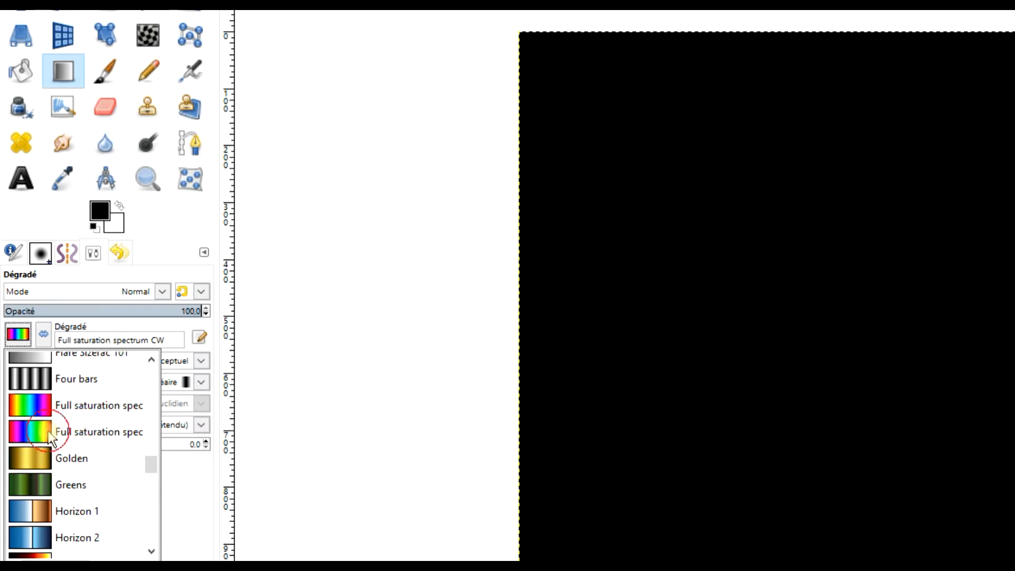
left_click(165, 246)
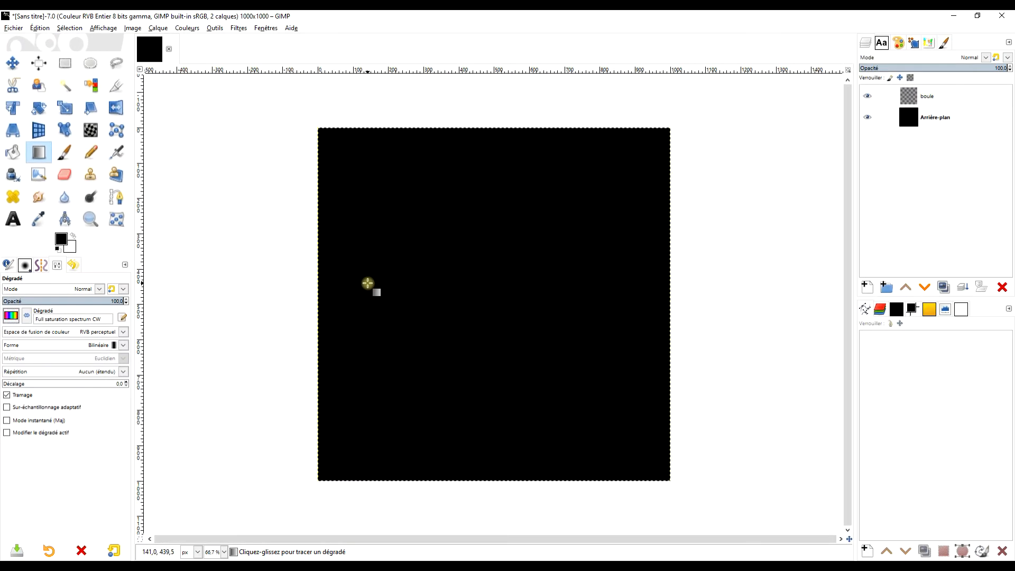
- Draw a bilinear rainbow gradient on the boule layer, adjusting its ends to start at about 512, 422 and finish at about 904, 440 px
left_click_drag(363, 277, 619, 276)
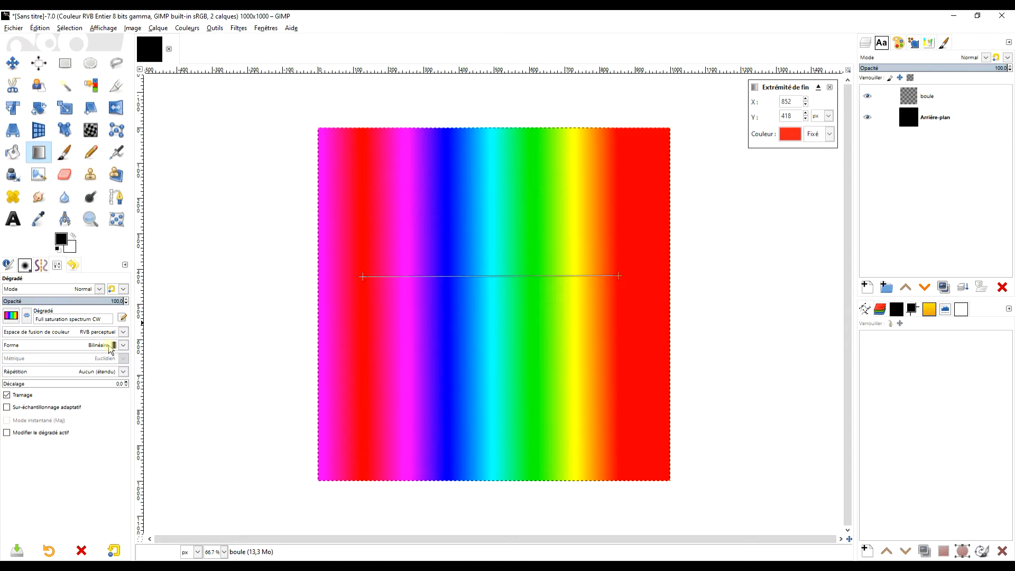
left_click_drag(363, 276, 488, 274)
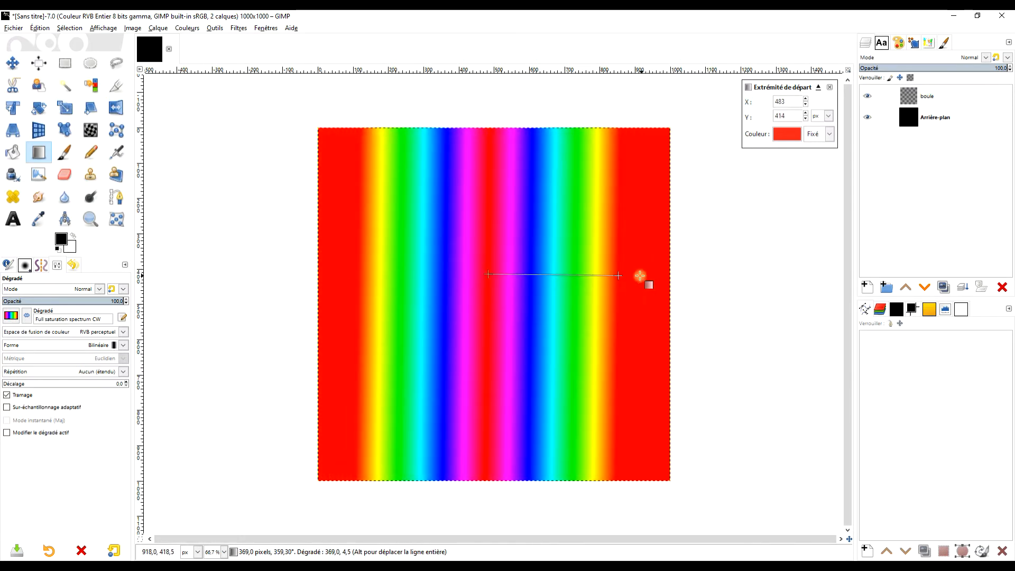
mouse_move(620, 275)
left_mouse_down()
mouse_move(637, 275)
mouse_move(637, 283)
left_mouse_up()
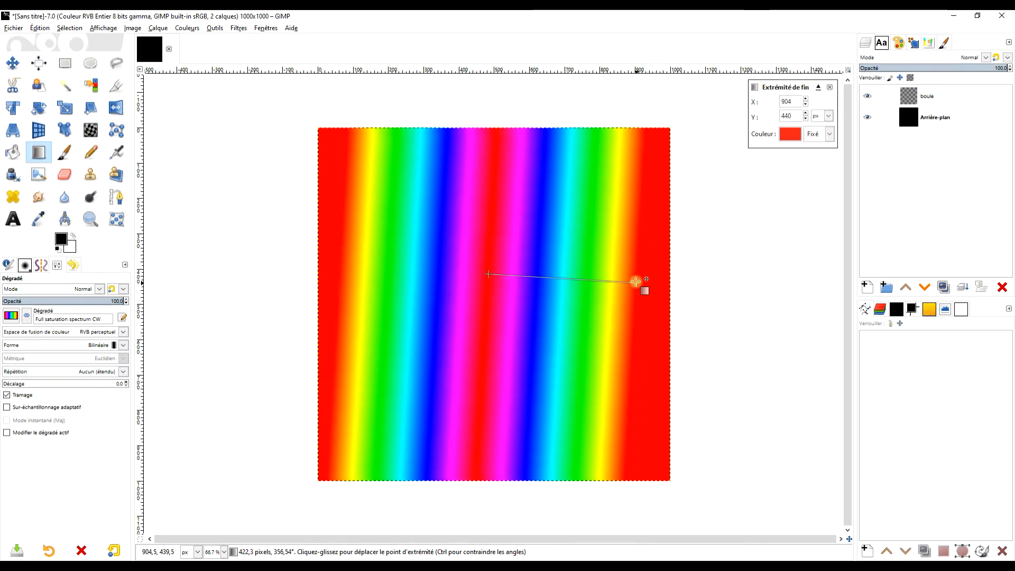
mouse_move(483, 271)
left_mouse_down()
mouse_move(500, 279)
mouse_move(490, 274)
left_mouse_up()
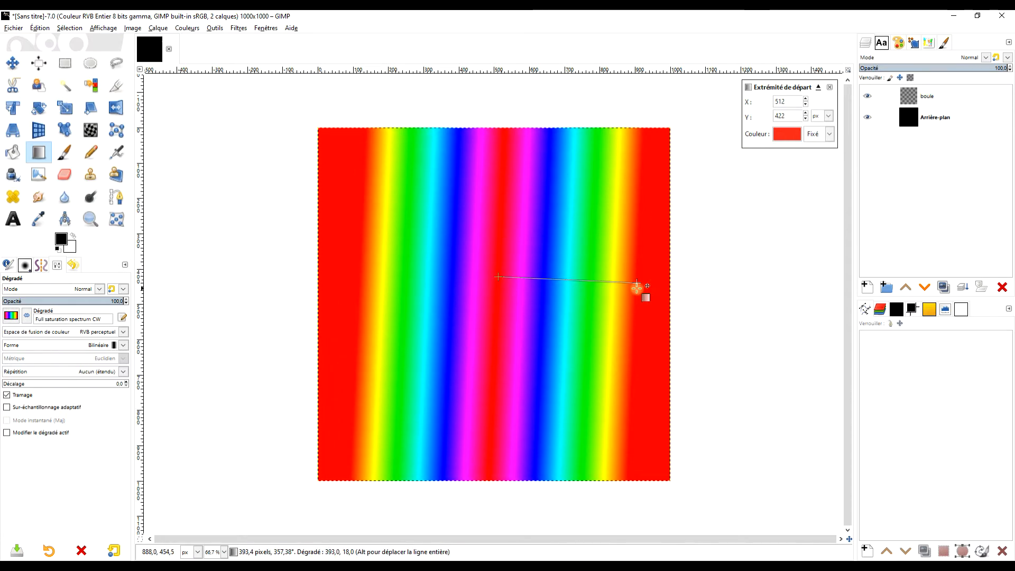
key("Return")
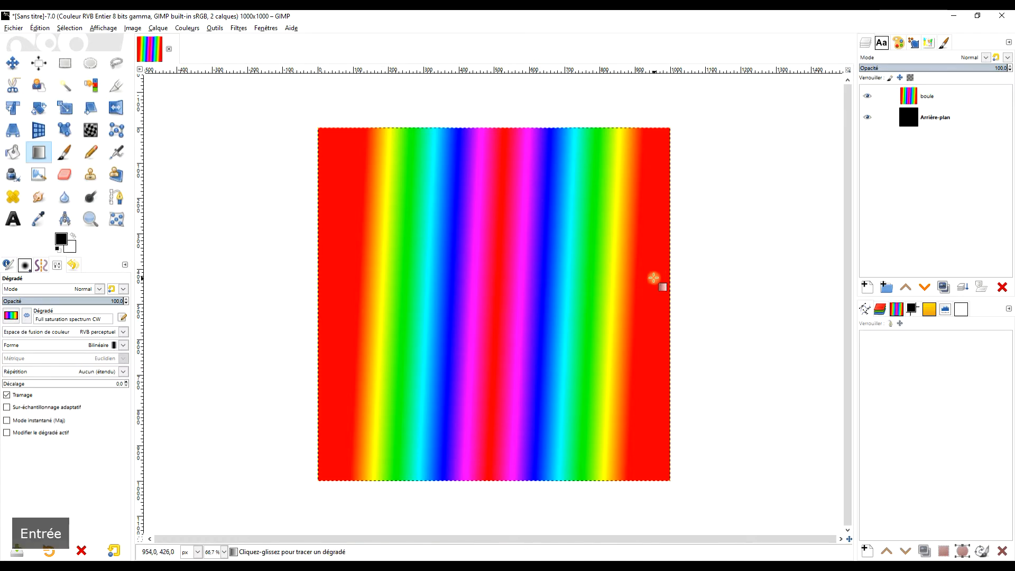
left_click(239, 28)
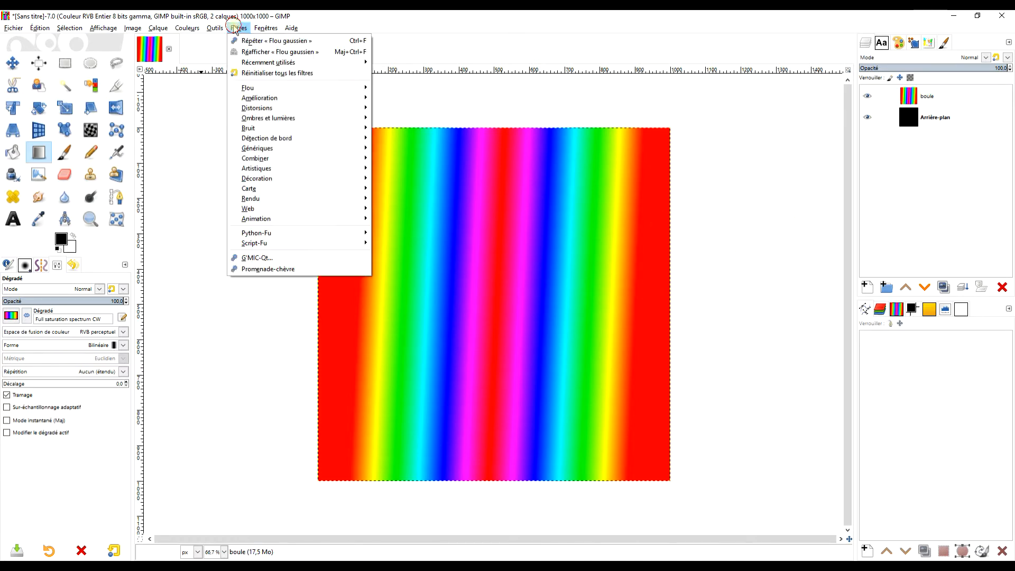
mouse_move(296, 98)
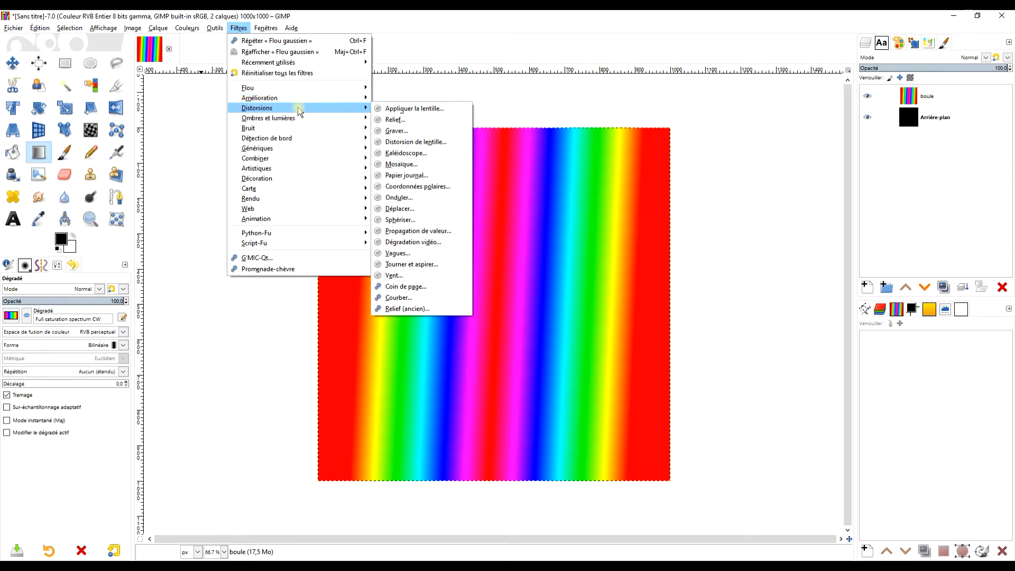
left_click(446, 263)
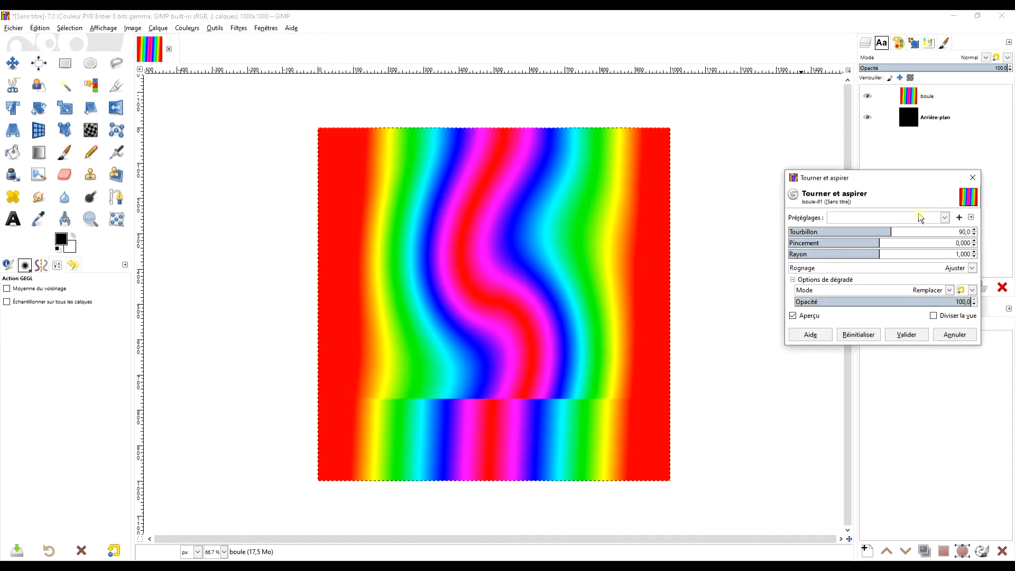
left_click(921, 217)
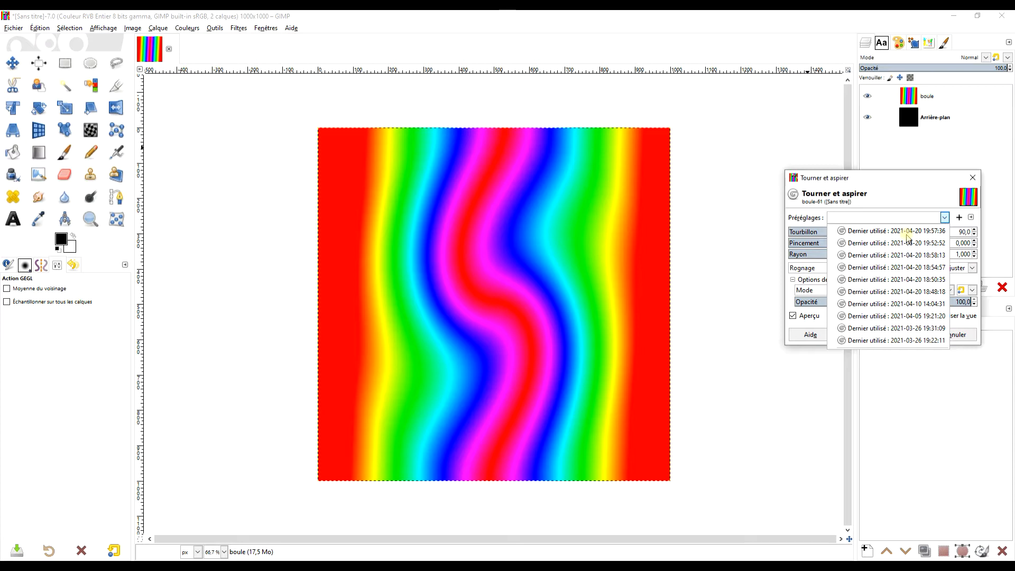
left_click(908, 231)
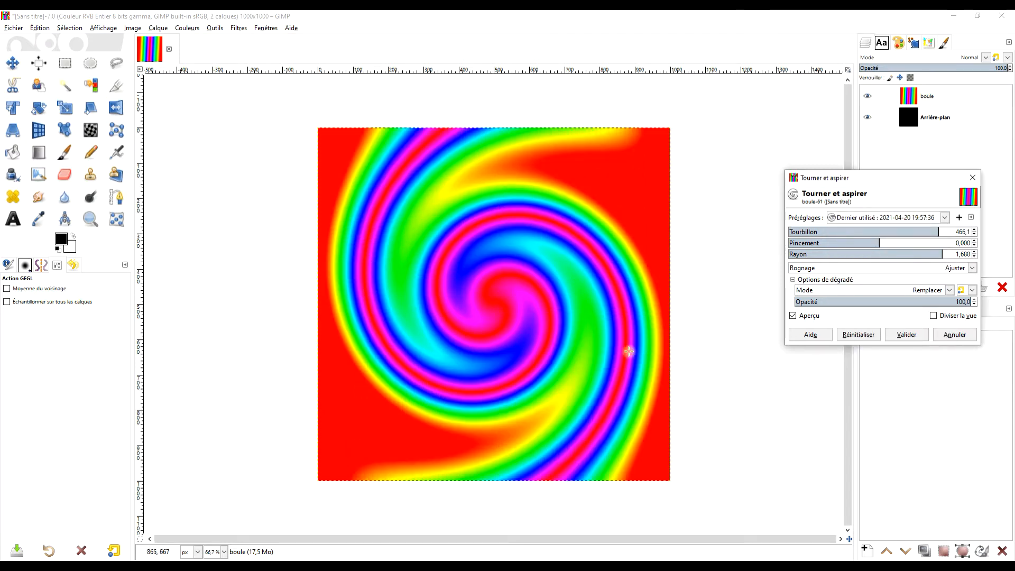
left_click(907, 335)
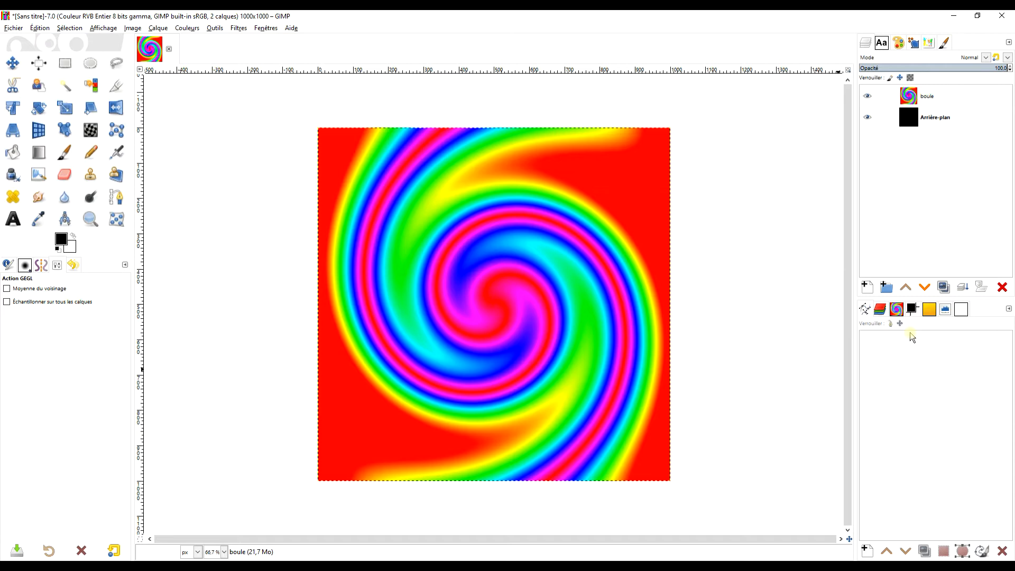
- Start the "Plaquer sur un objet" filter on the swirled layer and set it to map onto "Plan"
left_click(239, 29)
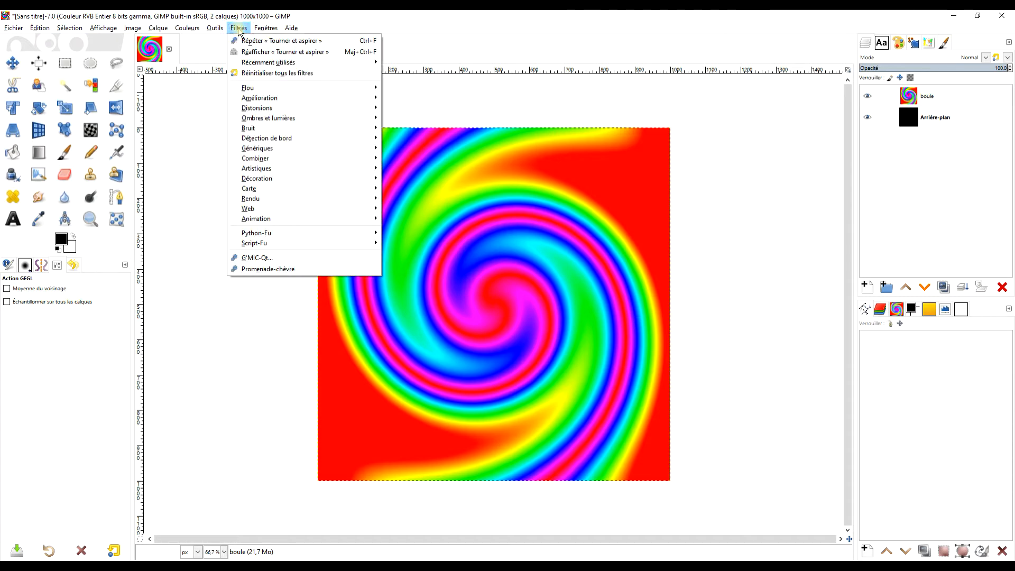
mouse_move(305, 200)
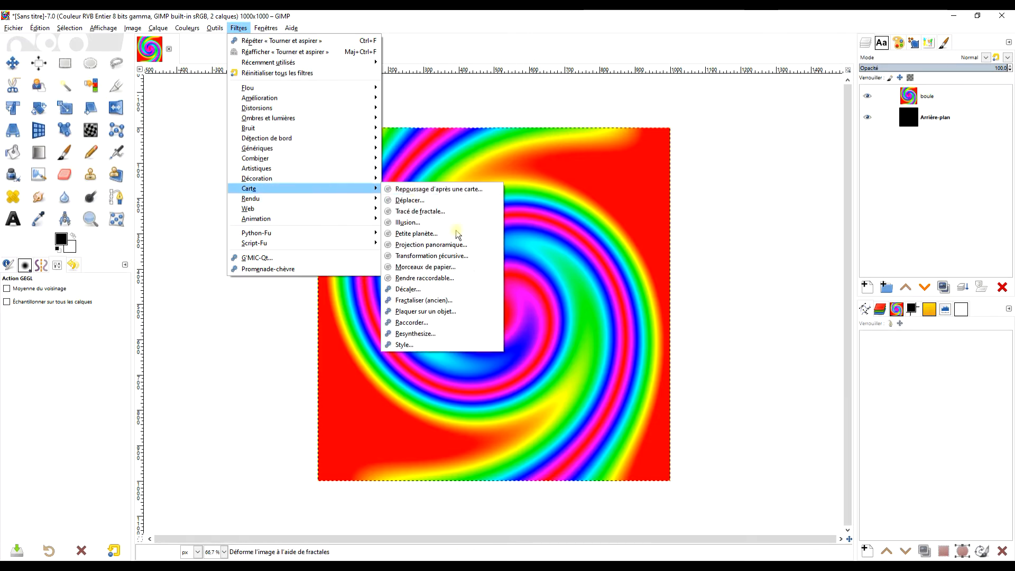
left_click(455, 312)
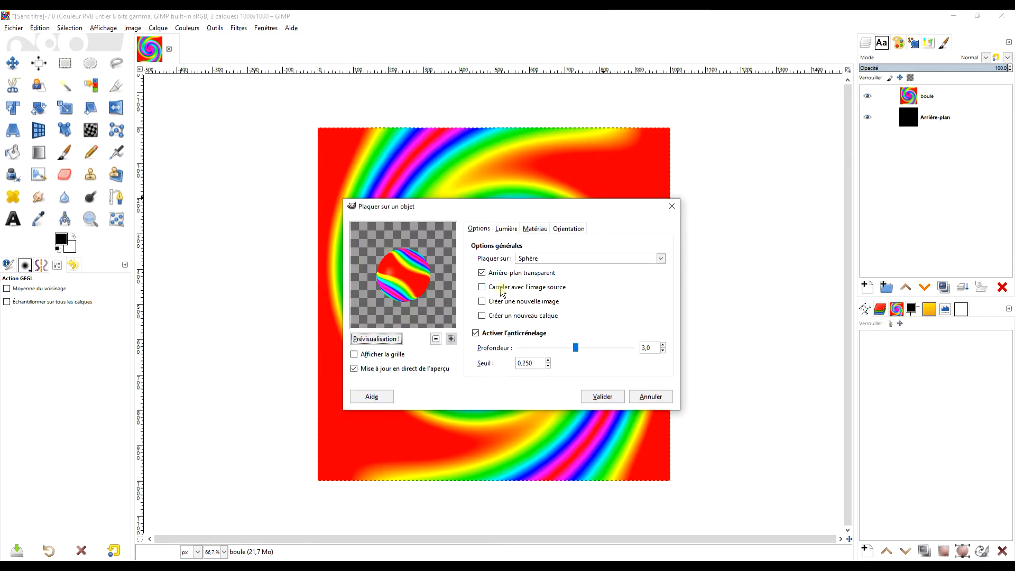
left_click(534, 259)
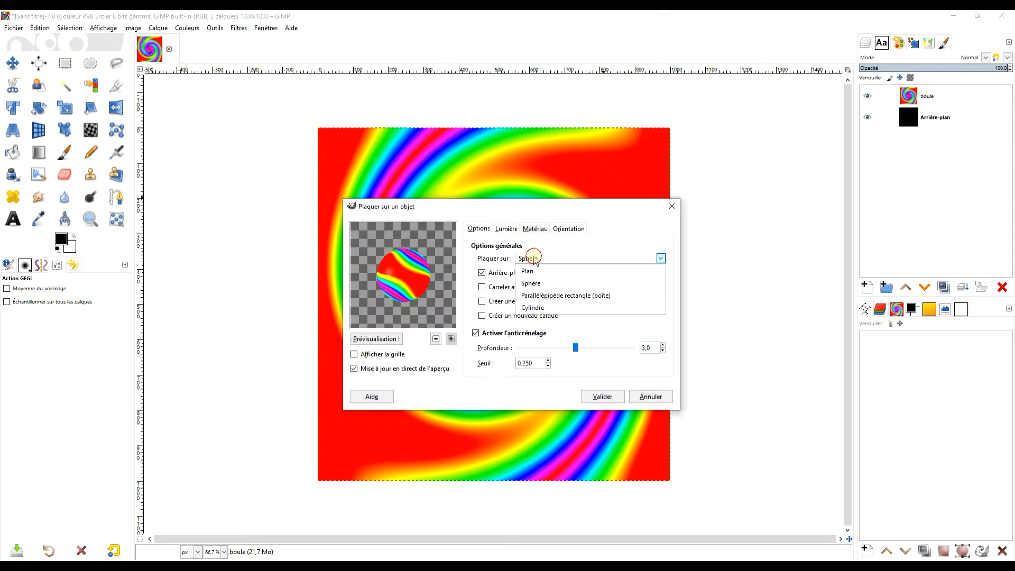
left_click(564, 246)
left_click(556, 258)
left_click(529, 272)
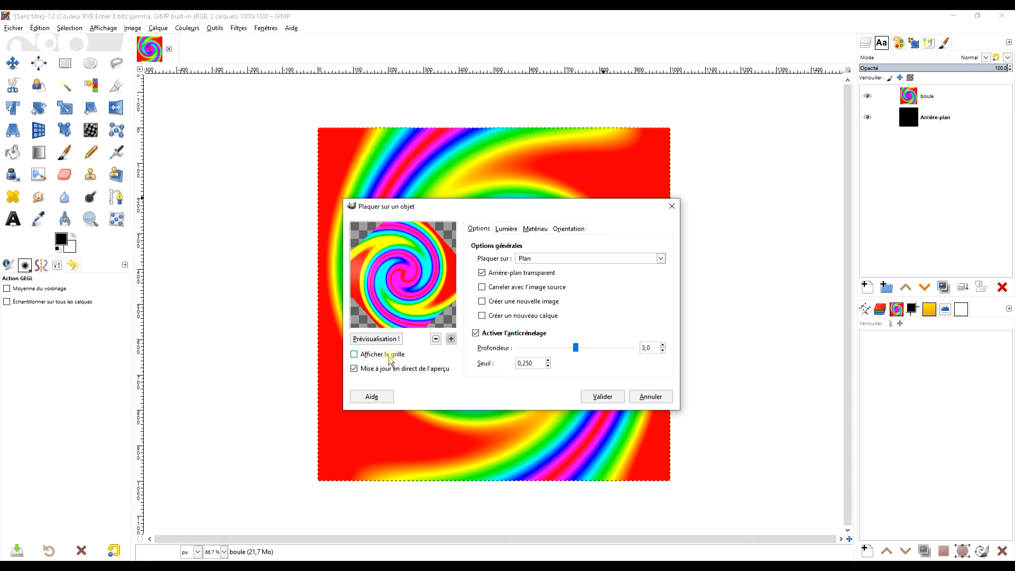
- Turn off the live preview update and the transparent background, and toggle the preview grid on and back off
left_click(389, 355)
left_click(394, 369)
left_click(507, 274)
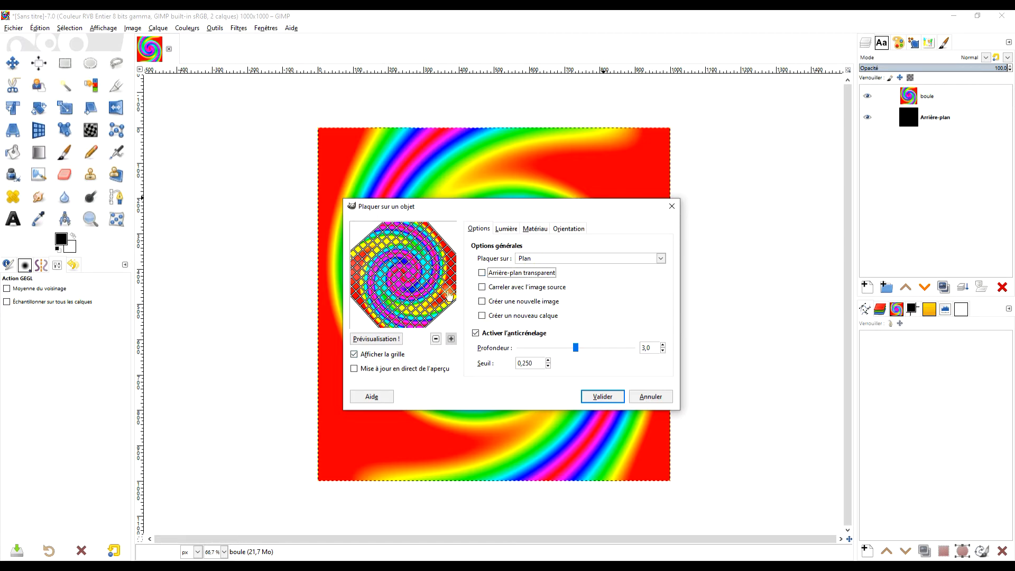
left_click(385, 358)
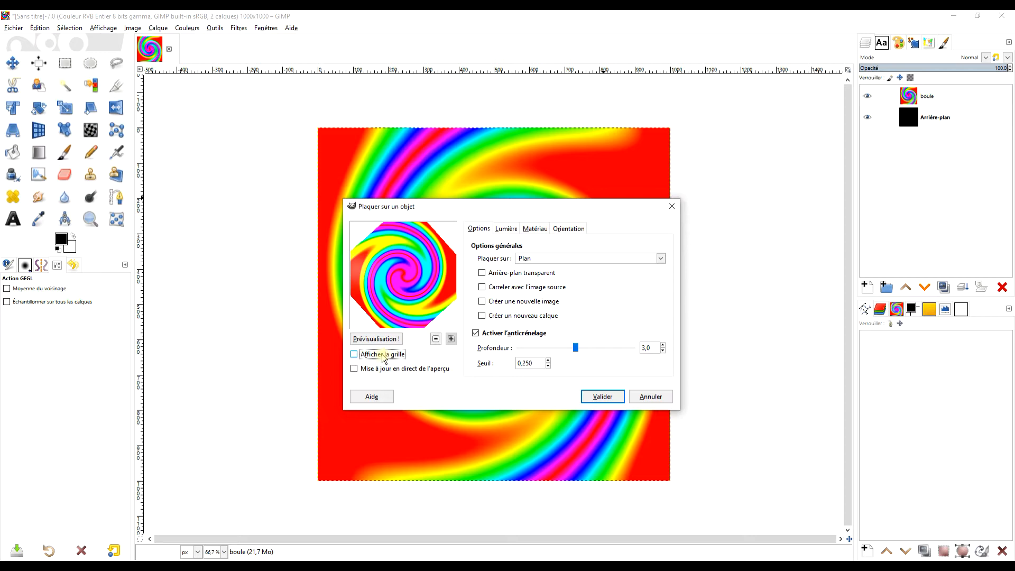
- Turn on live preview updating and map the layer onto "Sphère" with a transparent background
left_click(368, 370)
left_click(538, 259)
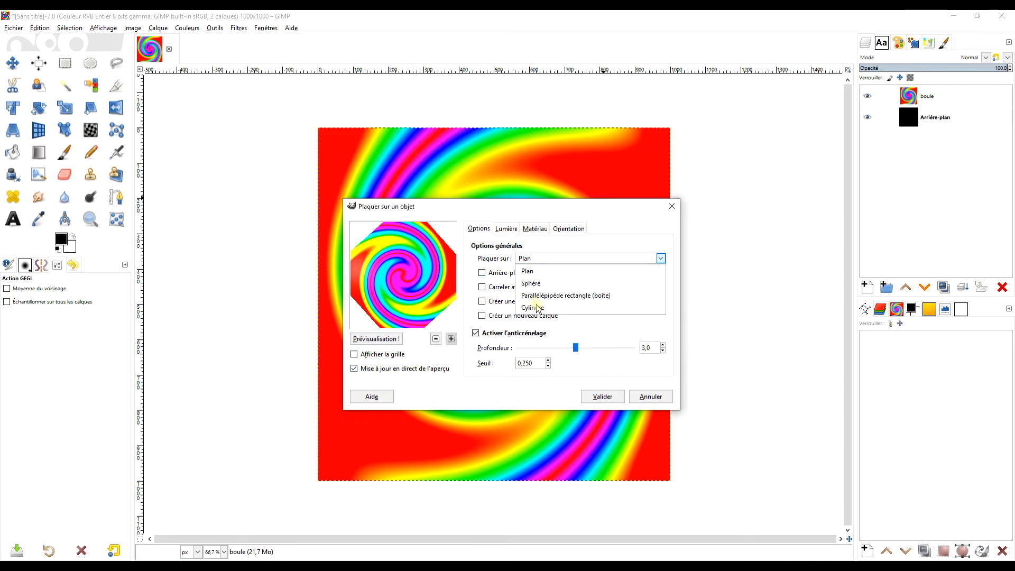
left_click(532, 284)
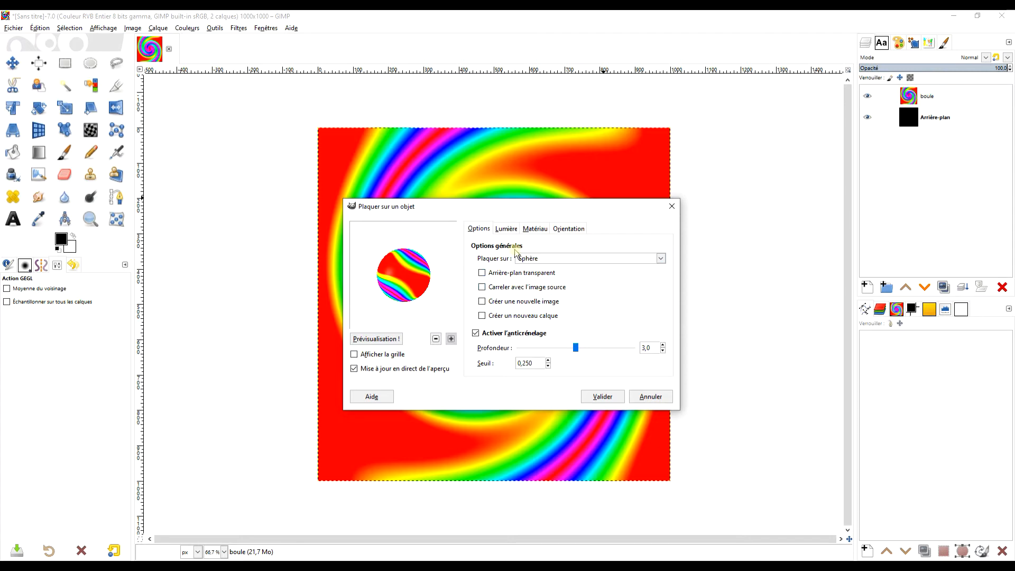
left_click(483, 274)
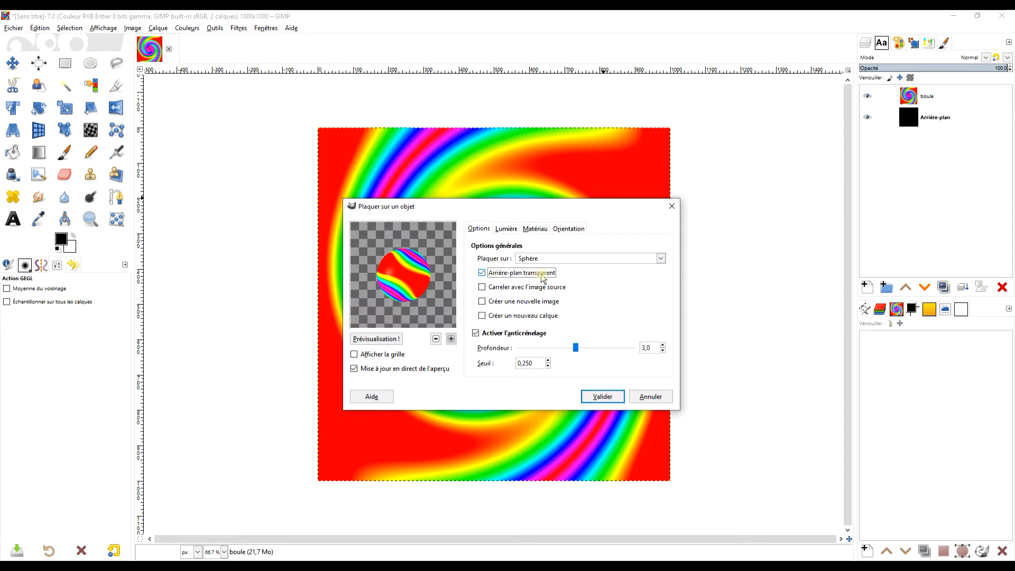
- Set the sphere's rotation to 145,3 on X and 0,7 on Y, with Z at 180,0
left_click(564, 232)
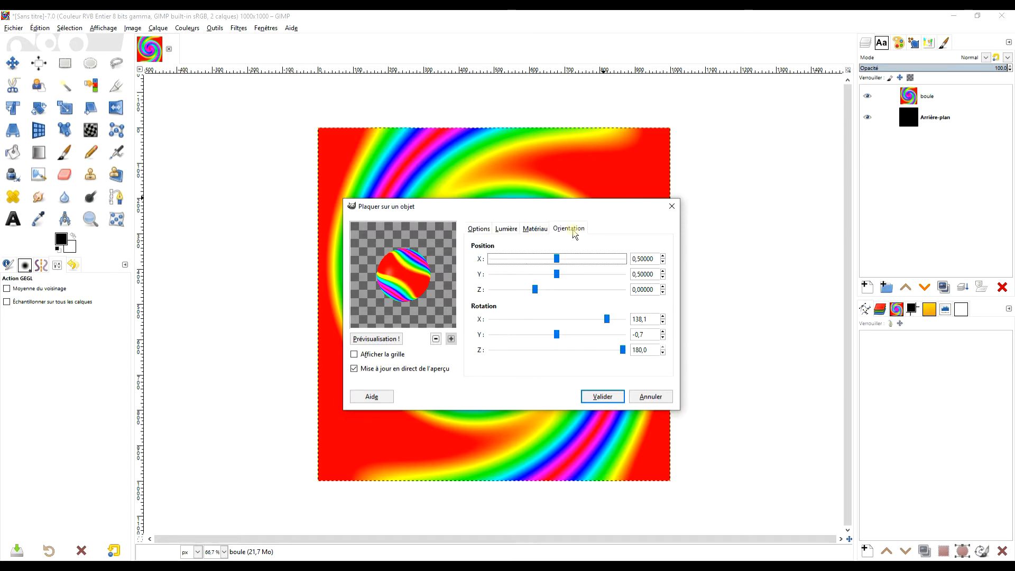
left_click_drag(610, 322, 556, 334)
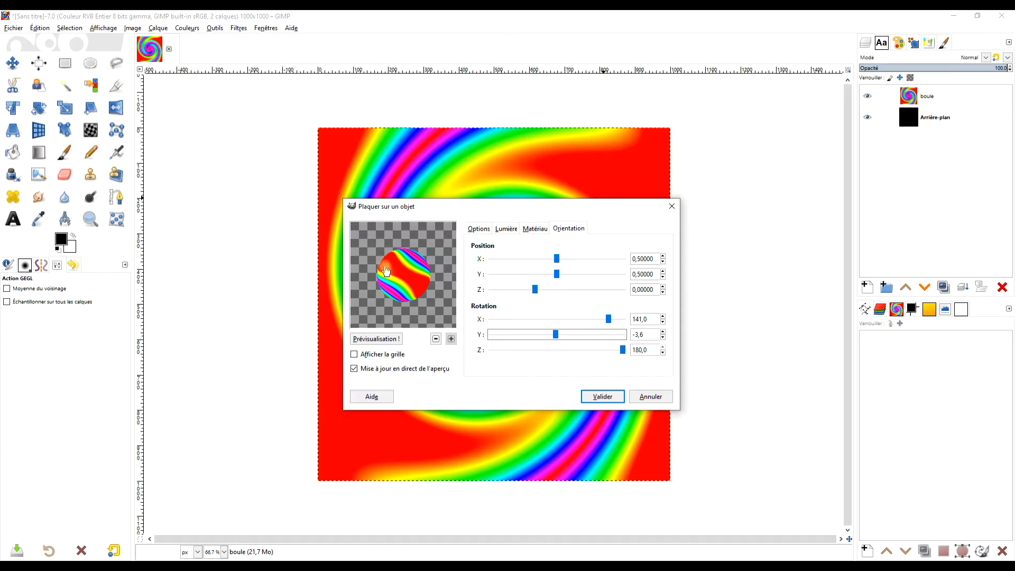
mouse_move(624, 355)
left_mouse_down()
mouse_move(564, 352)
mouse_move(631, 354)
left_mouse_up()
mouse_move(557, 334)
left_mouse_down()
mouse_move(588, 339)
mouse_move(558, 340)
left_mouse_up()
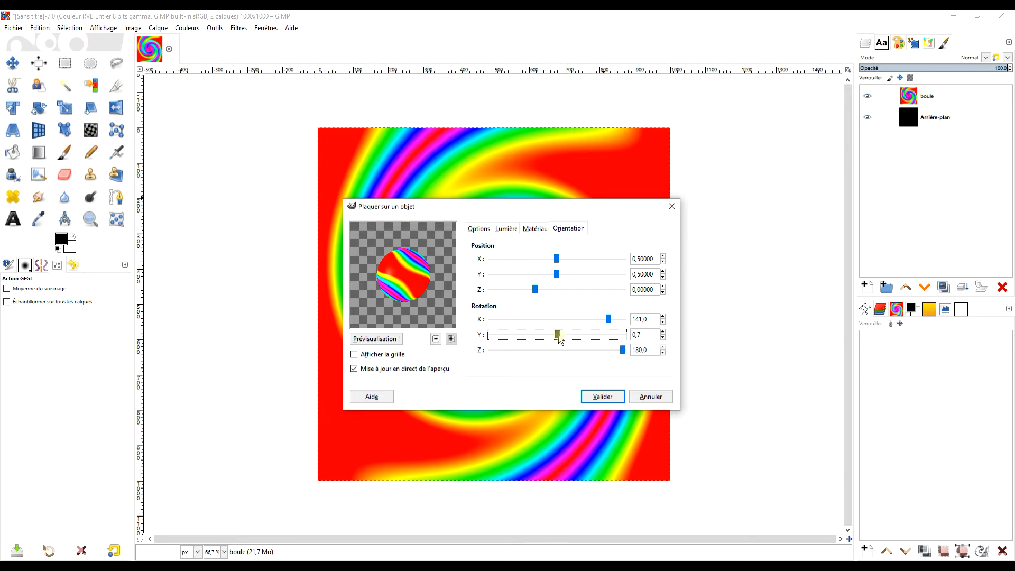
left_click_drag(610, 321, 611, 323)
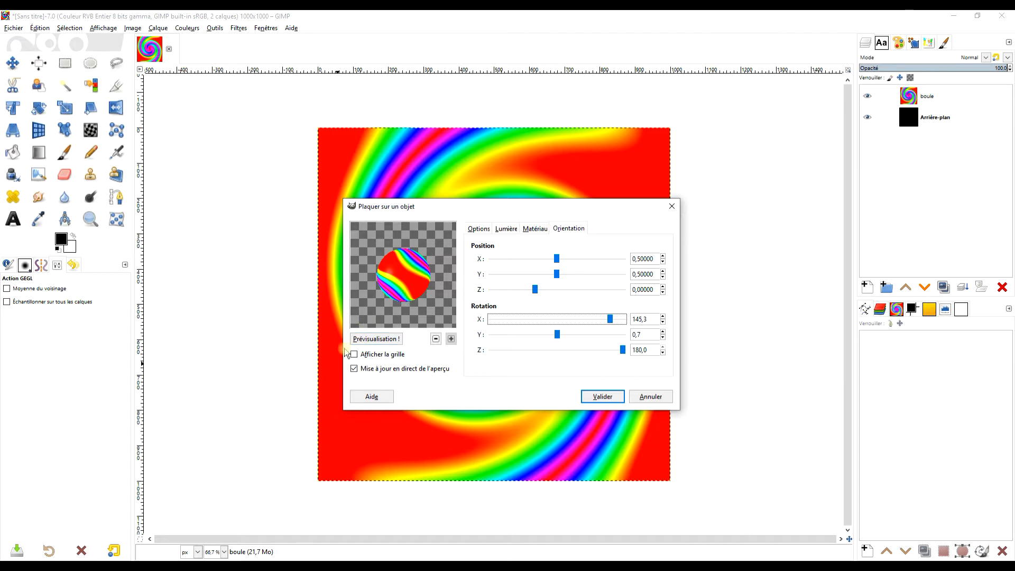
scroll(540, 233, "up", 2)
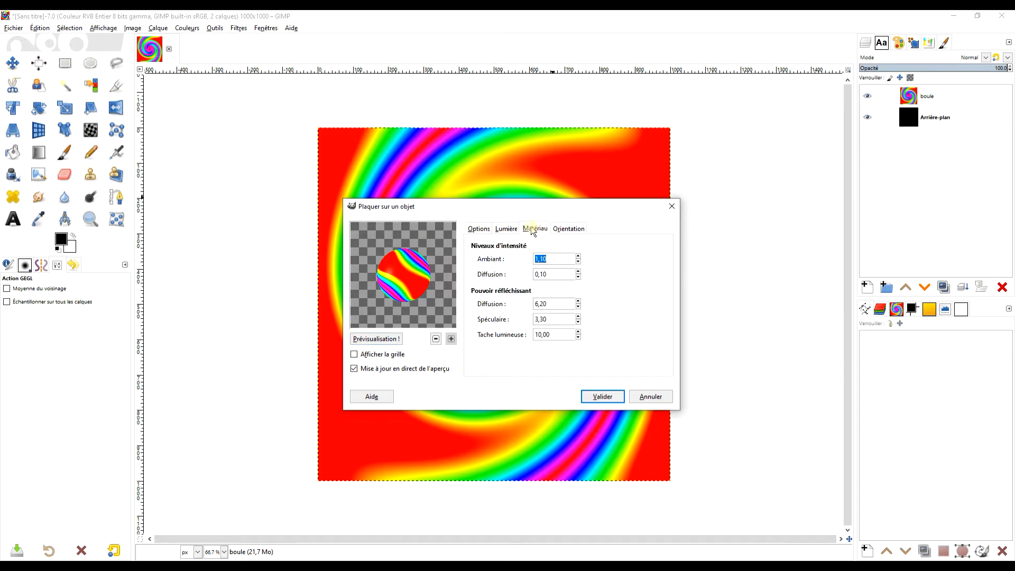
- Raise the material's diffuse intensity level to 0,50 and lower the light's Y position to 0,03
left_click(535, 229)
left_click(578, 271)
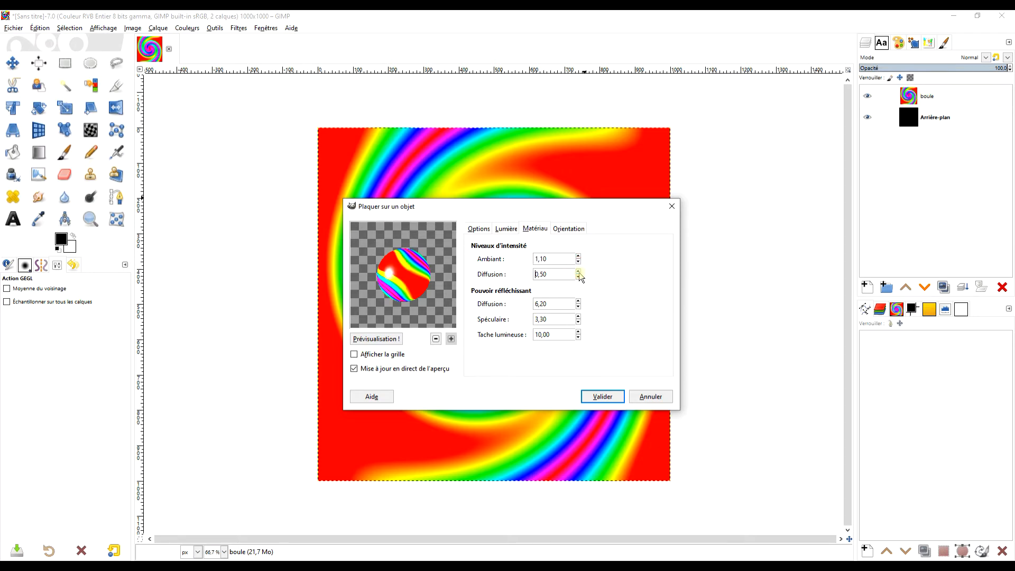
left_click(509, 228)
left_click(533, 323)
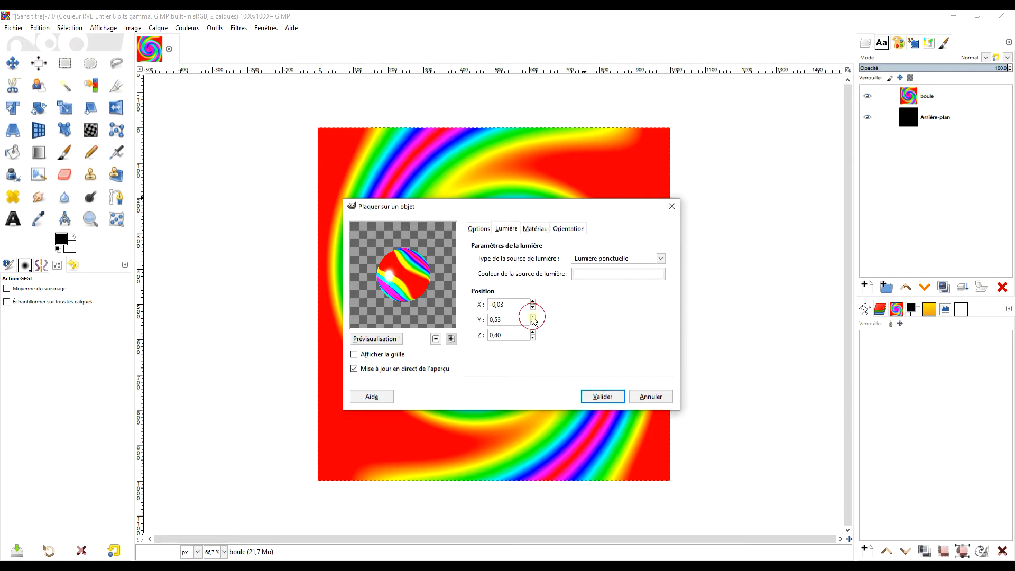
left_click(534, 323)
left_click(533, 323)
left_click(533, 322)
left_click(533, 322)
- Reduce the material's diffuse intensity level to 0,30
left_click(538, 228)
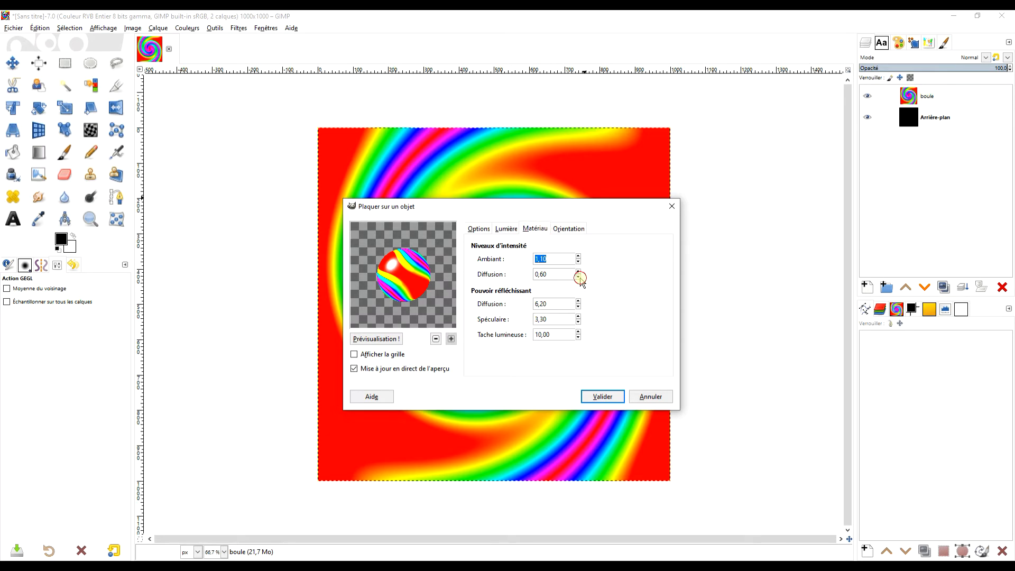
left_click(578, 277)
left_click(579, 277)
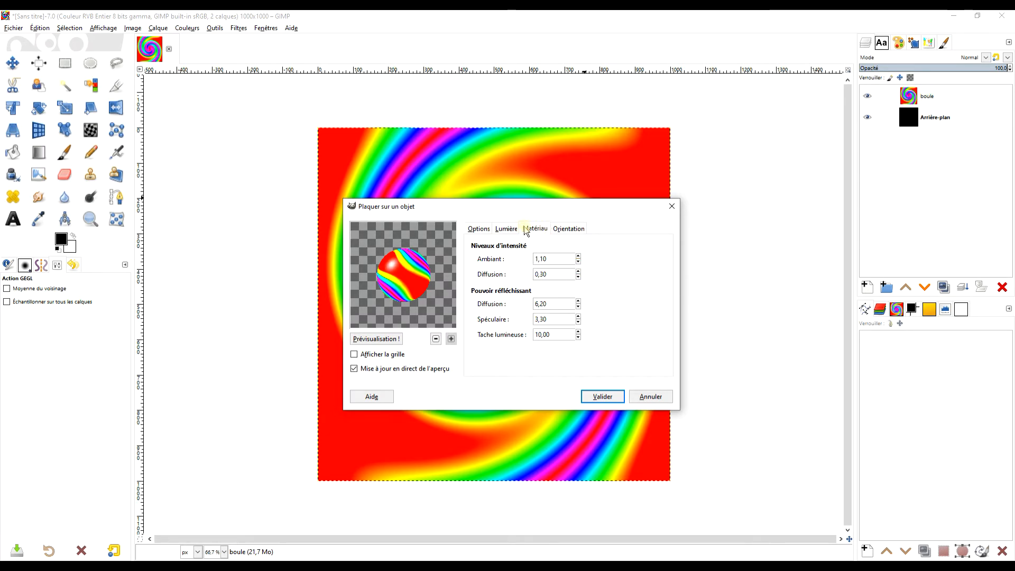
- Try the light's X position at 0,27, then return it to -0,03
left_click(506, 228)
left_click(532, 302)
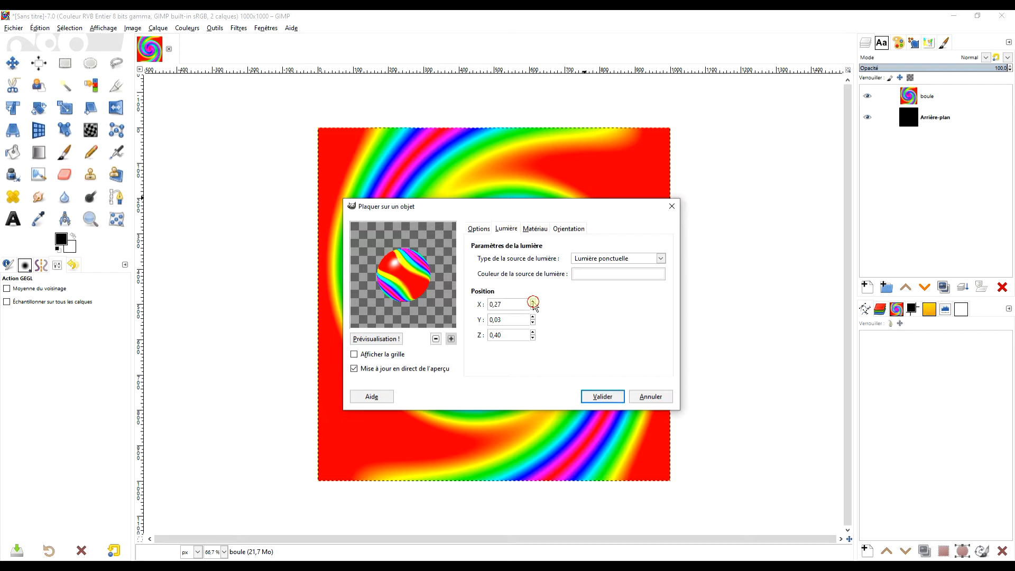
left_click(533, 307)
left_click(533, 307)
left_click(533, 308)
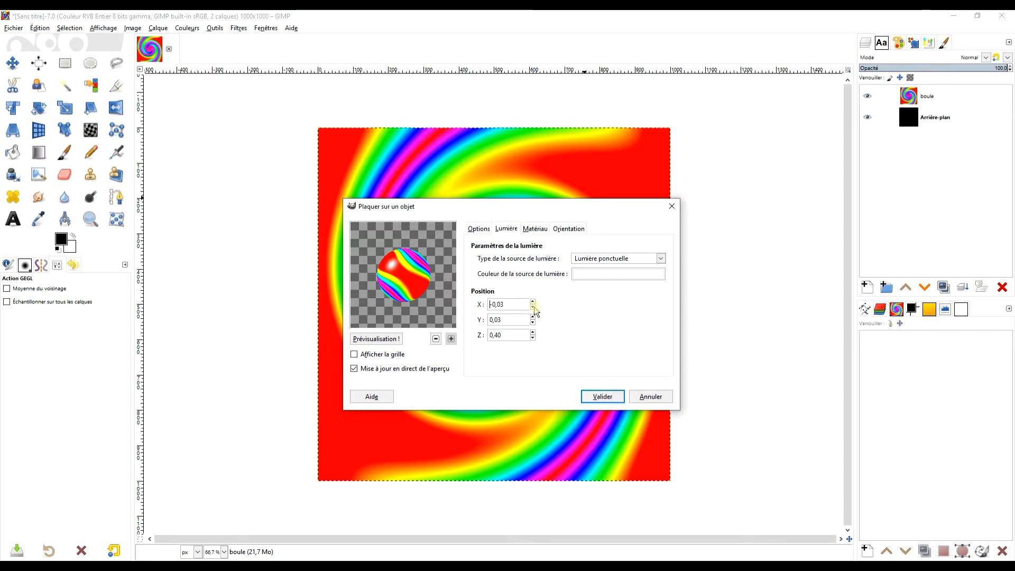
- Set the light's position to -0,97 on Y and 0,20 on Z, trying higher Y values along the way
left_click(533, 323)
left_click(532, 340)
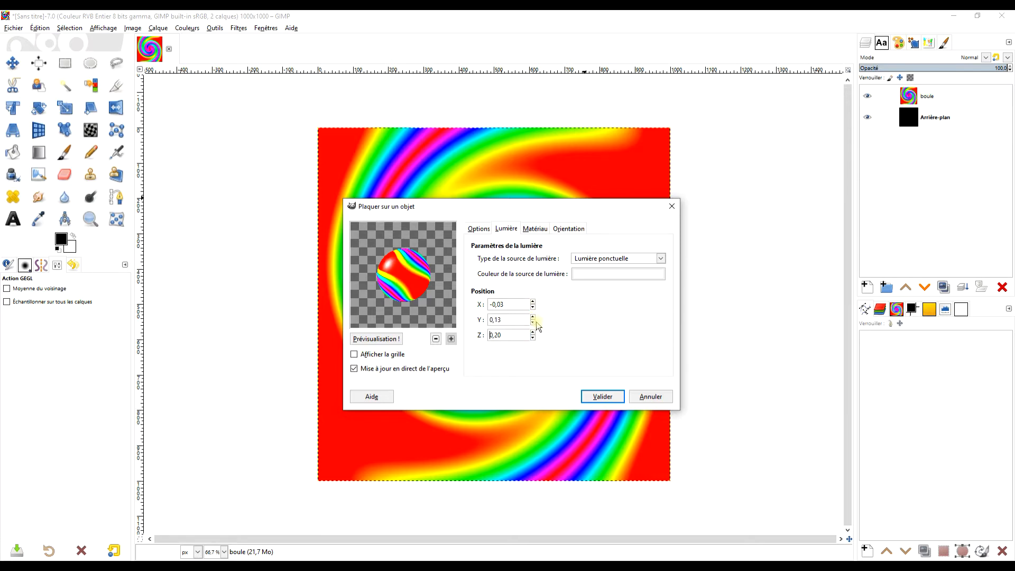
left_click(533, 317)
left_click(532, 317)
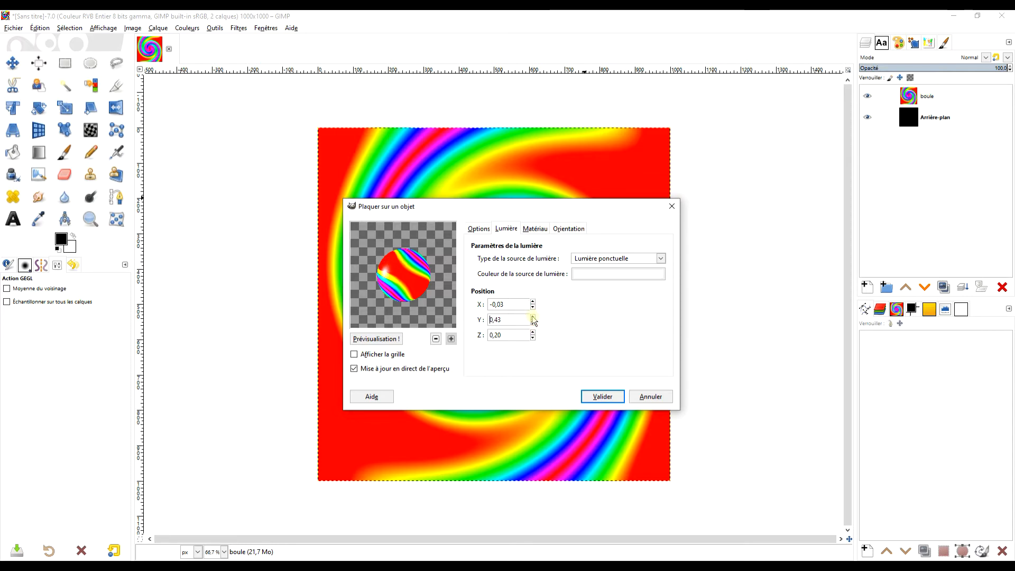
left_click(533, 323)
left_click(534, 324)
left_click(534, 323)
left_click(533, 323)
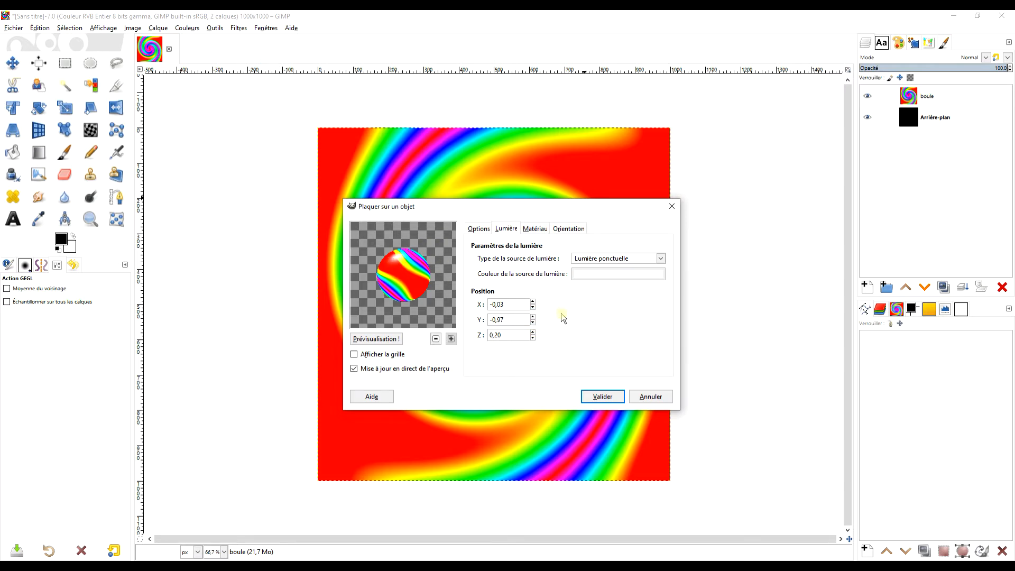
- Set the material's diffuse intensity level to 0,20 and apply the sphere mapping as a new layer
left_click(539, 229)
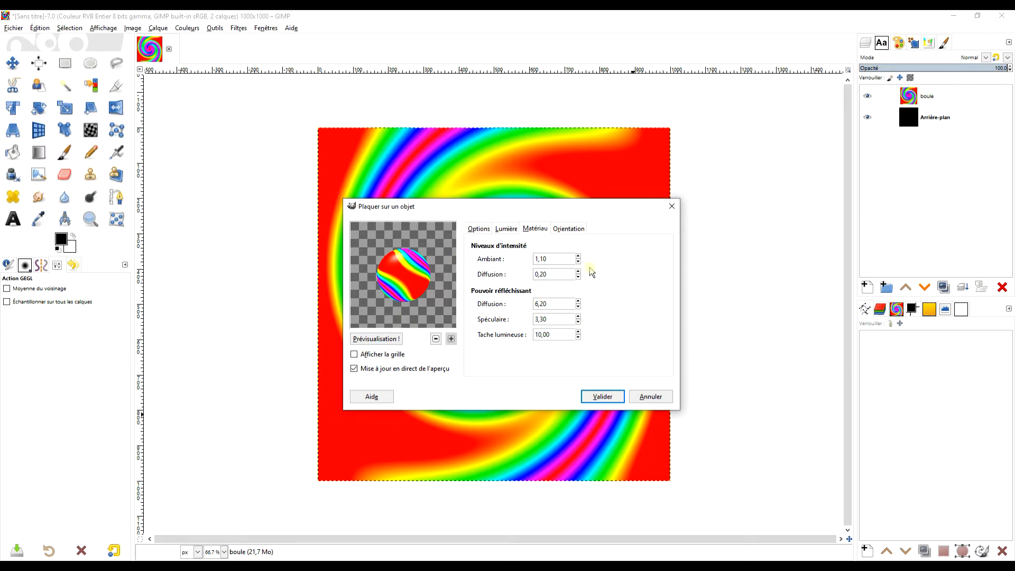
left_click(477, 226)
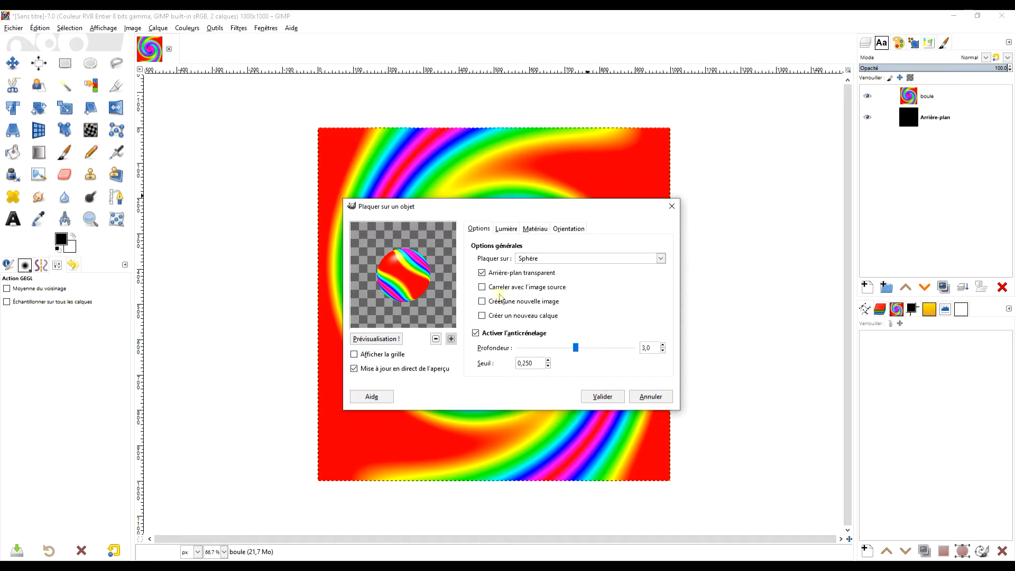
left_click(484, 317)
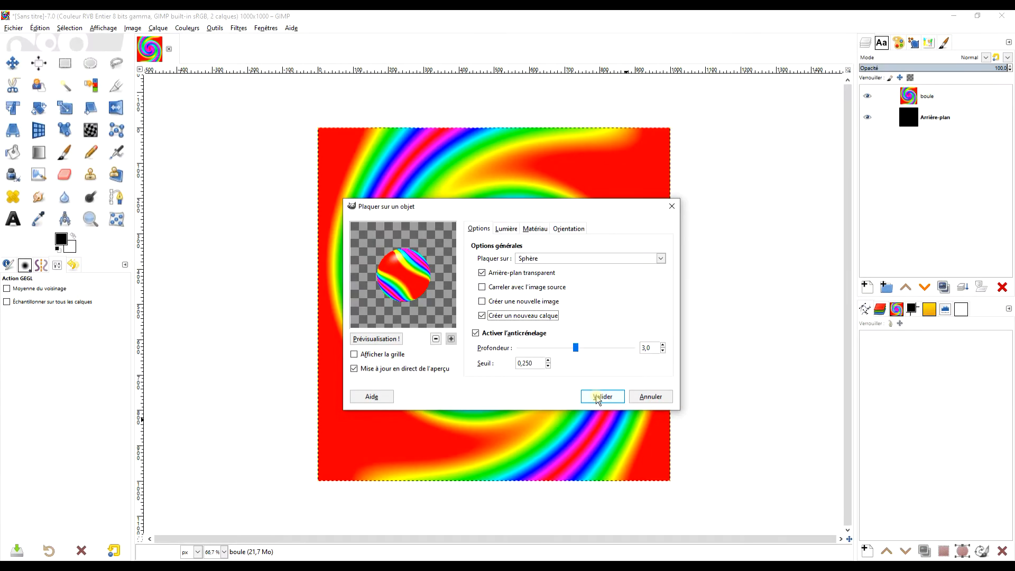
left_click(597, 398)
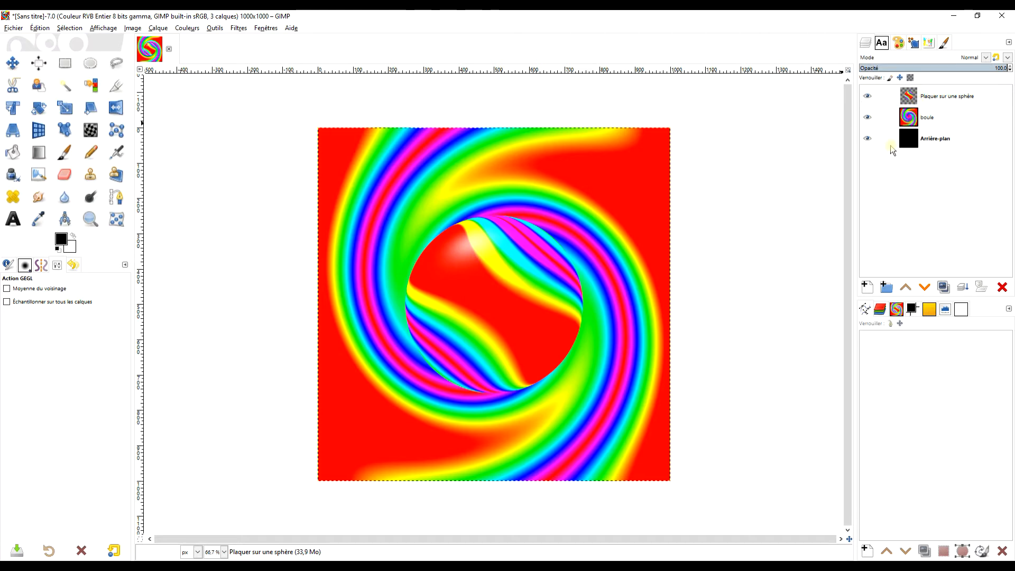
- Hide the boule layer and convert the alpha of the "Plaquer sur une sphère" layer to a selection
left_click(868, 119)
left_click(929, 121)
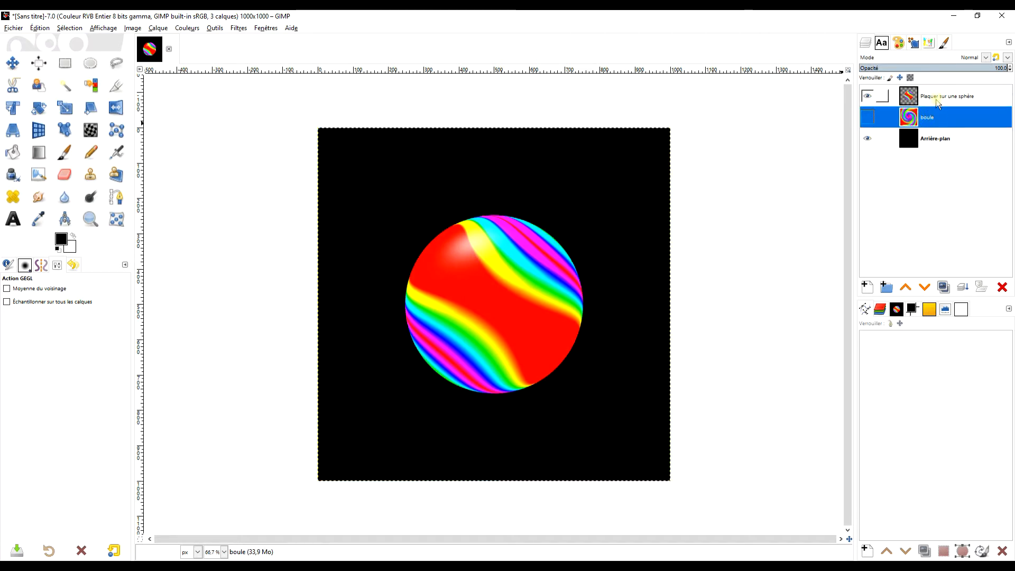
left_click(940, 98)
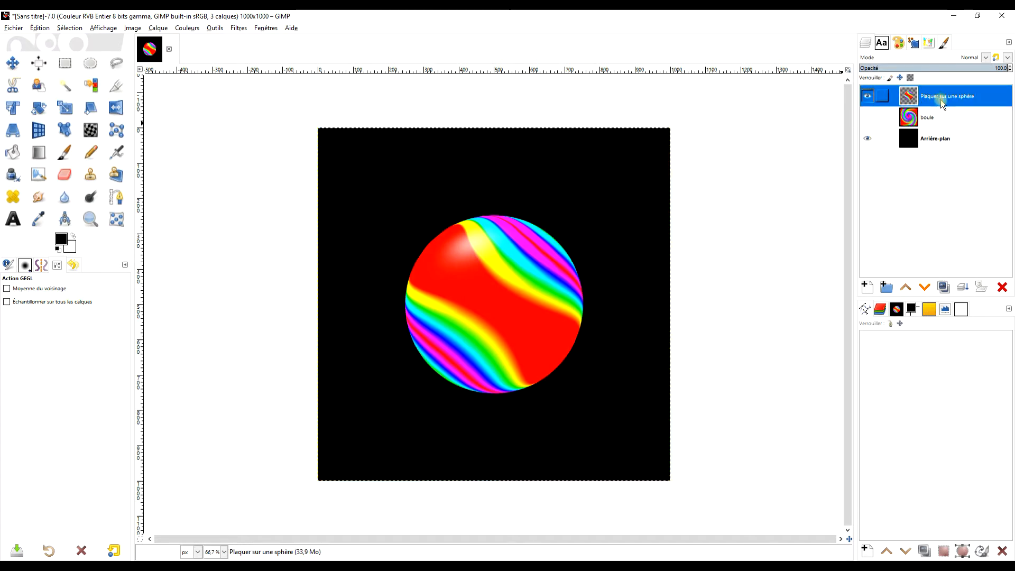
right_click(914, 98)
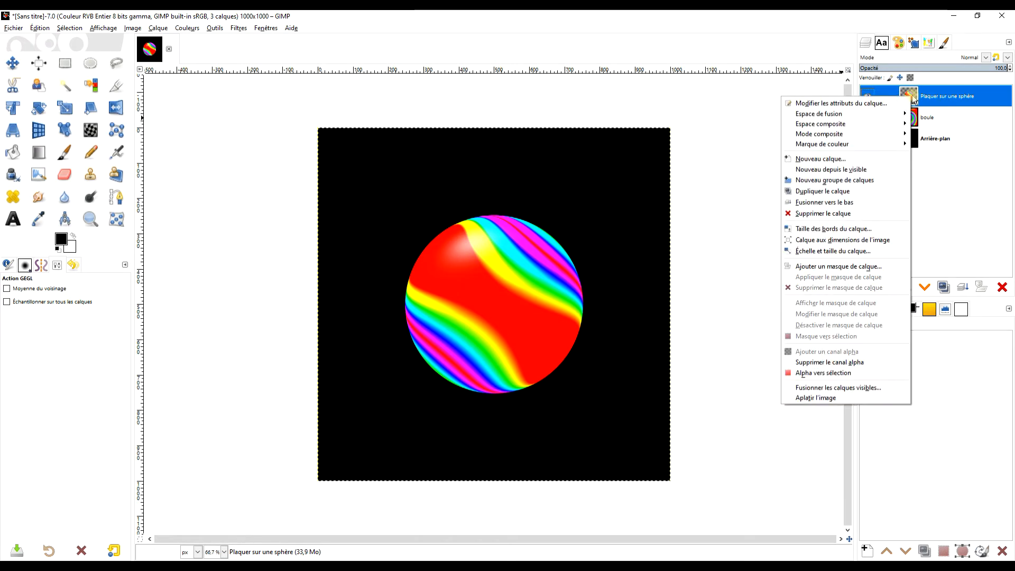
left_click(842, 374)
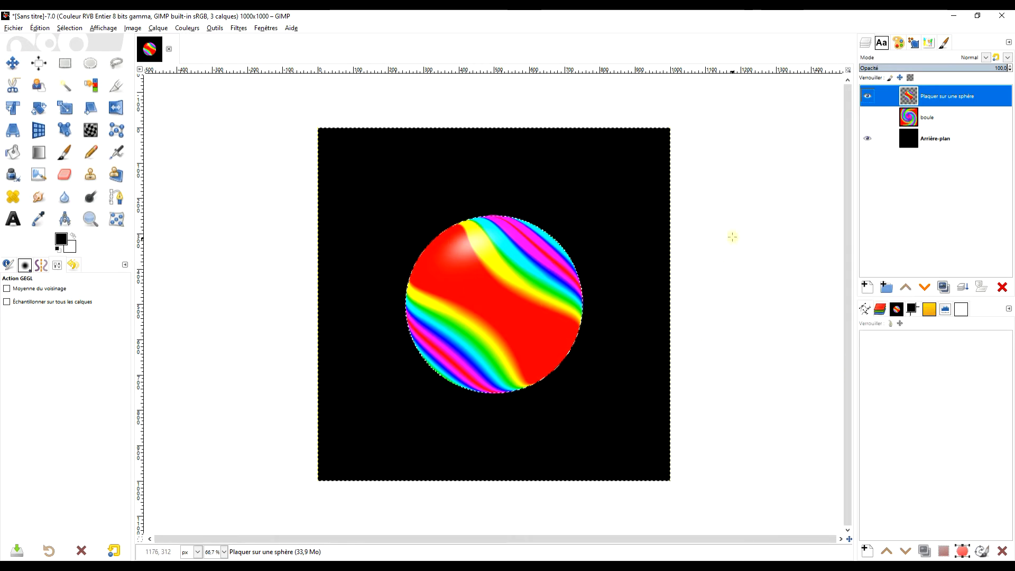
- Shrink the circular selection so it lies slightly inside the sphere's edge
left_click(63, 29)
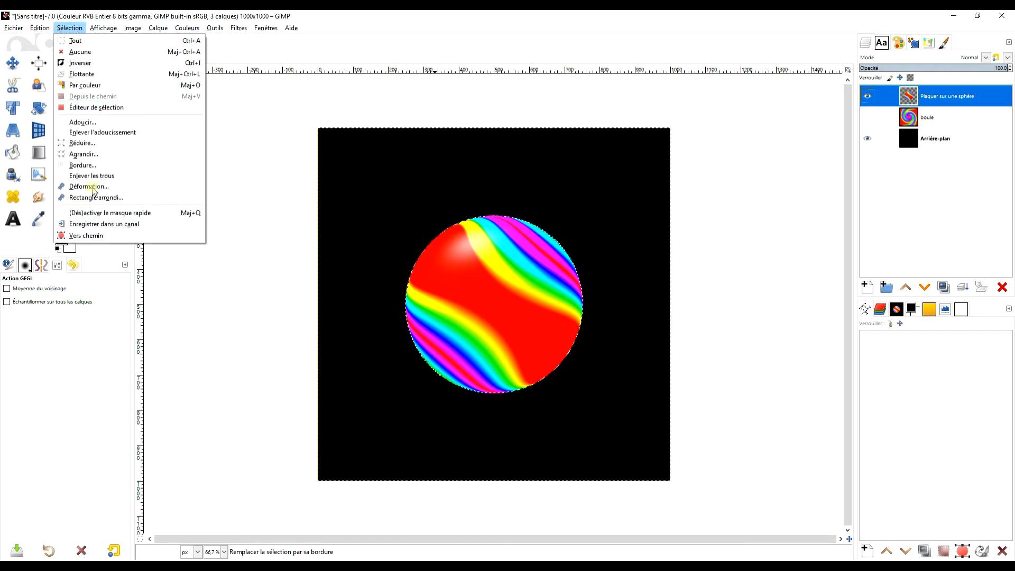
left_click(93, 143)
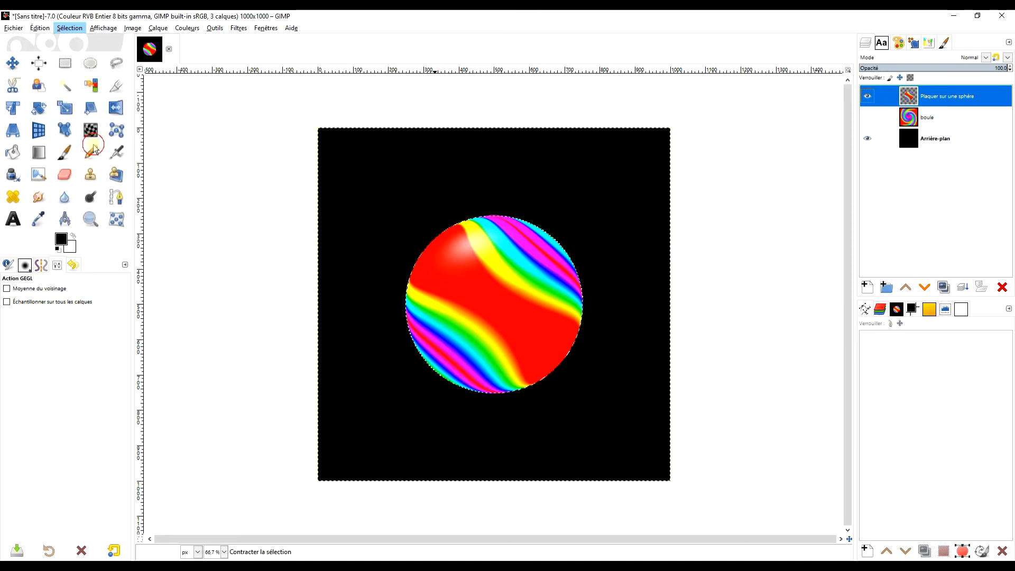
left_click(136, 189)
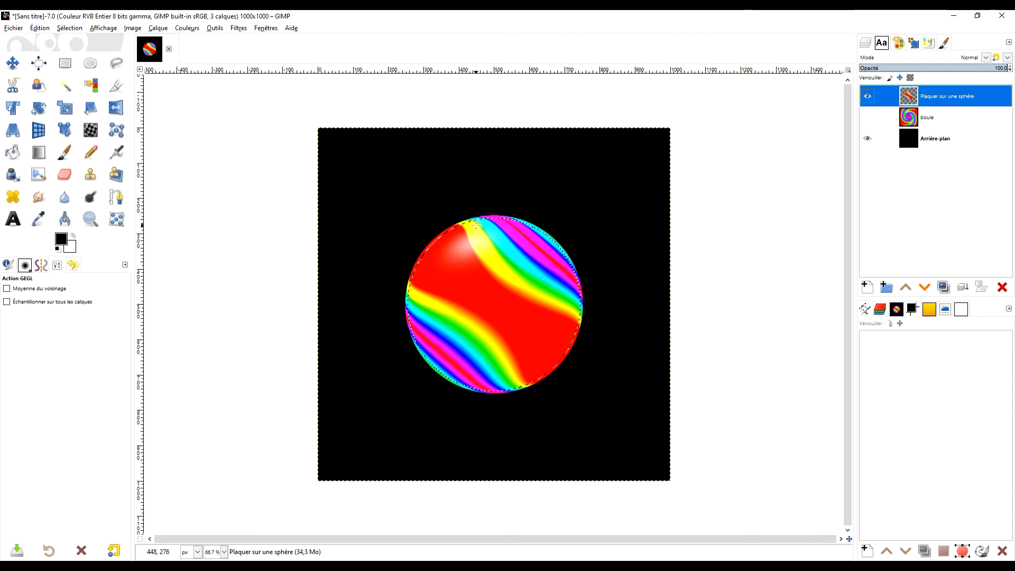
- Examine up close how the shrunken selection sits along the sphere's upper edge
scroll(477, 219, "up", 4)
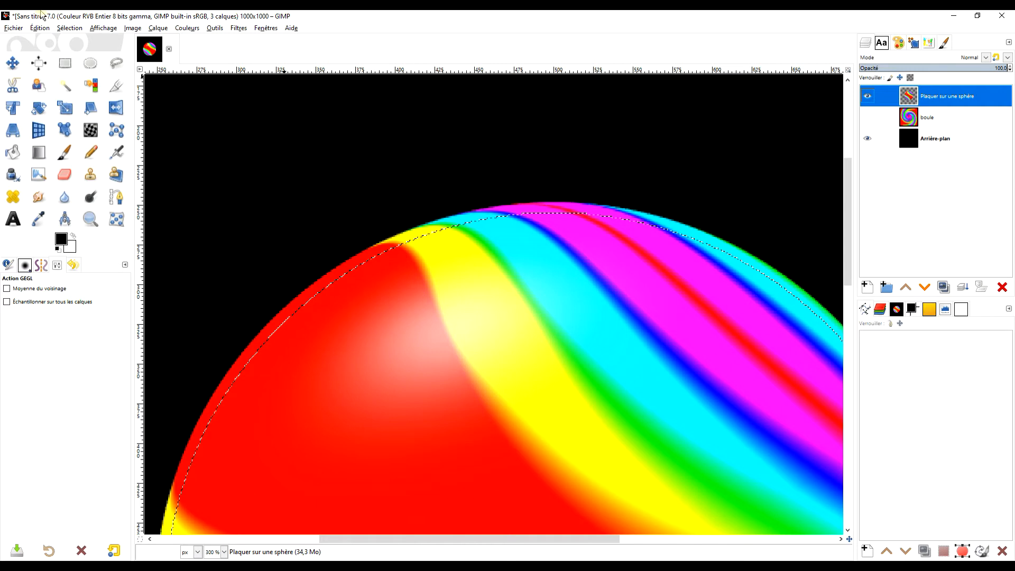
left_click(40, 28)
left_click(378, 32)
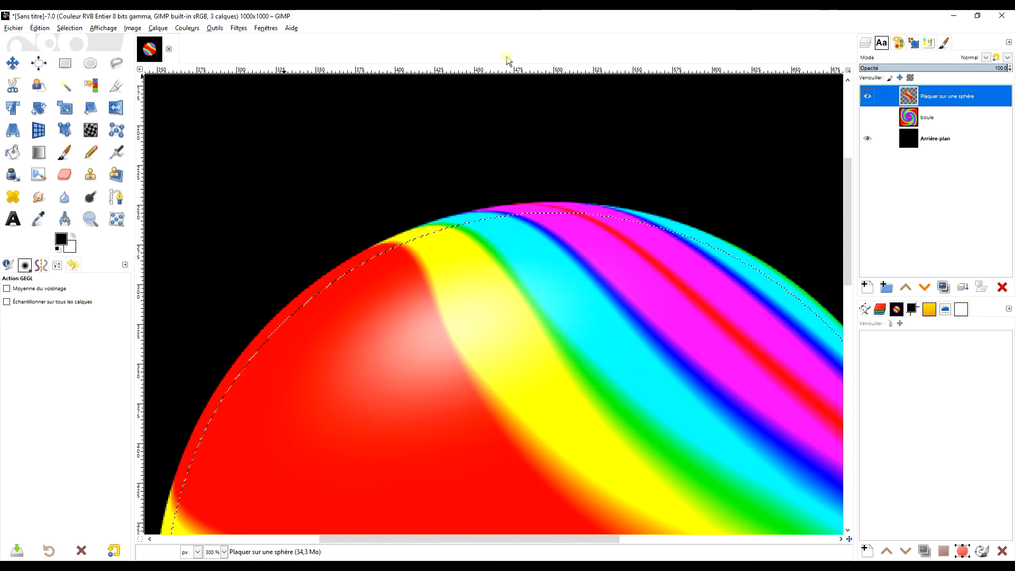
scroll(528, 185, "down", 4)
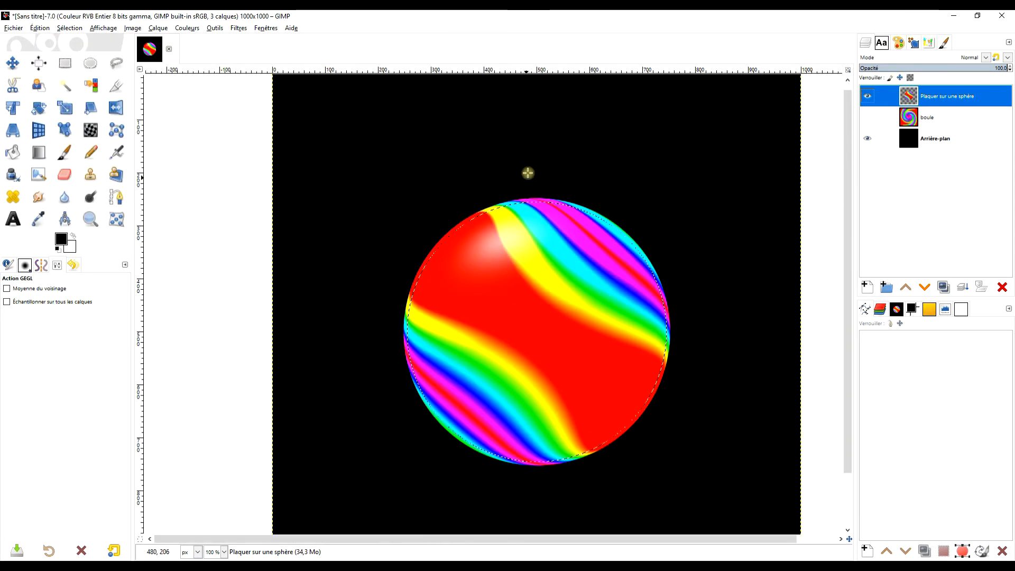
scroll(483, 267, "up", 3)
scroll(409, 191, "up", 1)
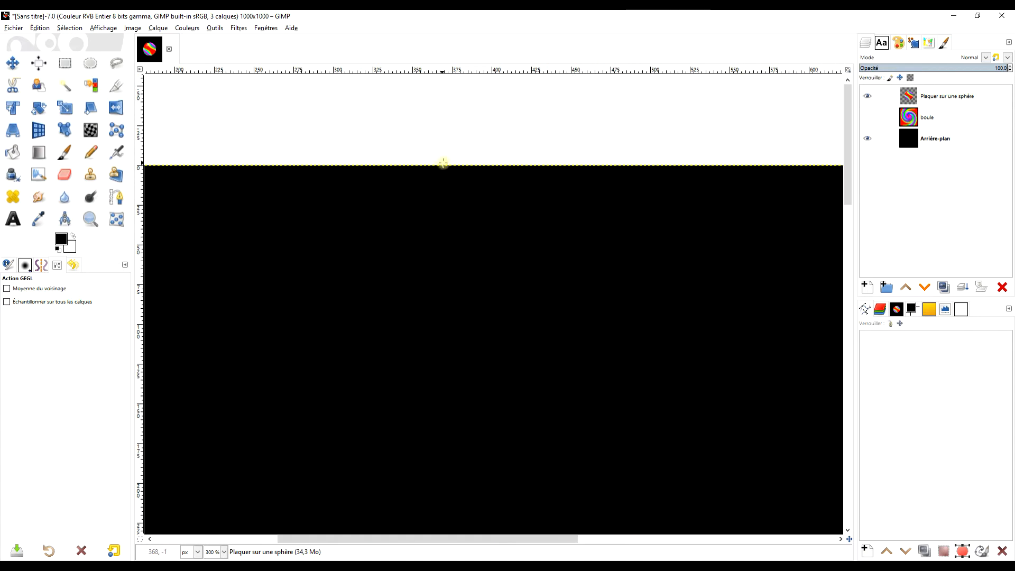
left_click_drag(545, 328, 513, 138)
mouse_move(540, 285)
left_mouse_down()
mouse_move(501, 217)
mouse_move(488, 168)
left_mouse_up()
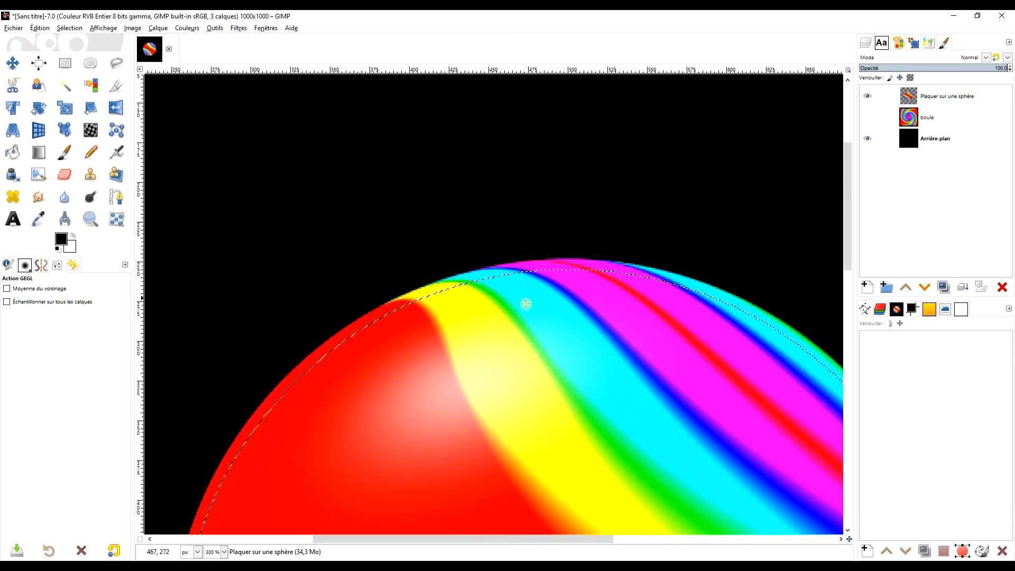
left_click_drag(525, 303, 493, 218)
mouse_move(606, 288)
left_mouse_down()
mouse_move(587, 218)
mouse_move(593, 184)
left_mouse_up()
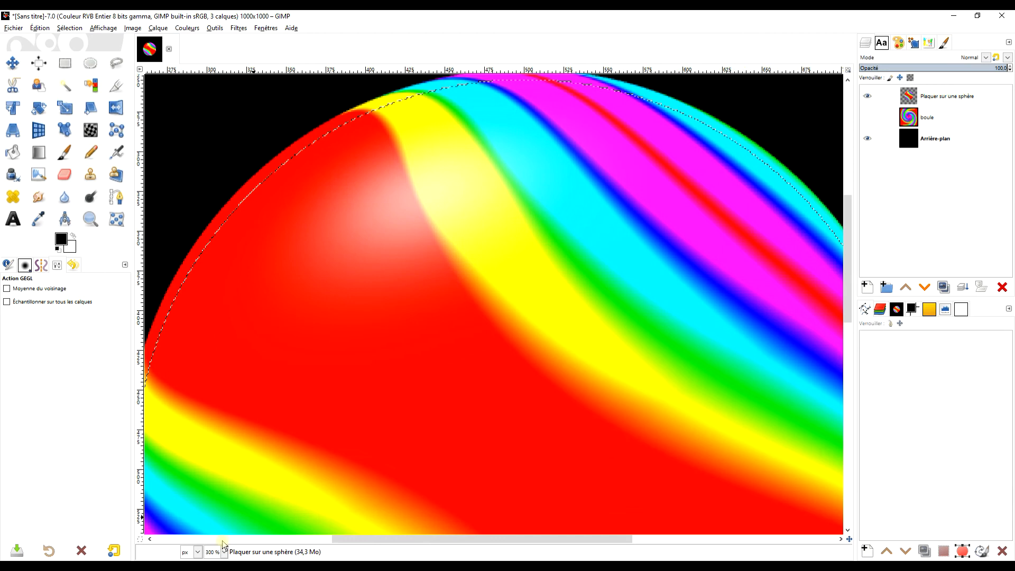
- Toggle the quick mask for the shrunken sphere selection, leaving it turned on
left_click(140, 539)
left_click(140, 540)
left_click(140, 539)
left_click(140, 539)
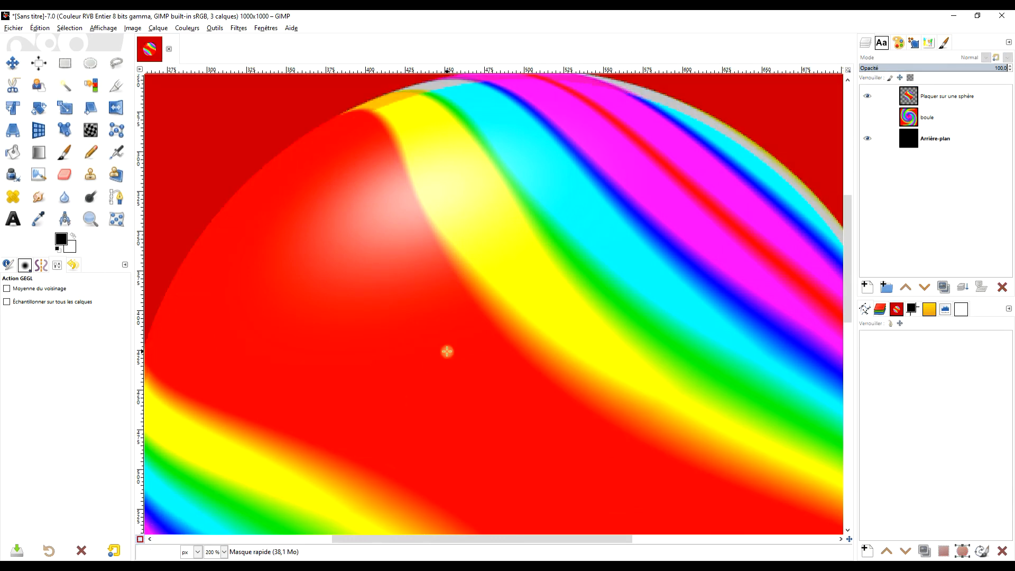
- Turn off the quick mask and invert the selection so it covers everything outside the circle just inside the sphere's edge
scroll(447, 352, "down", 3)
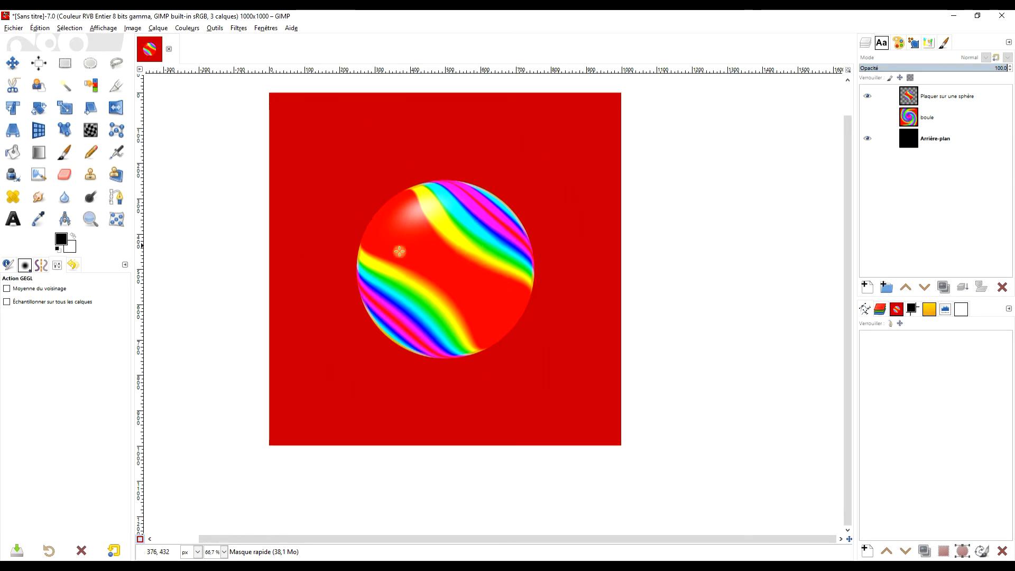
left_click(140, 539)
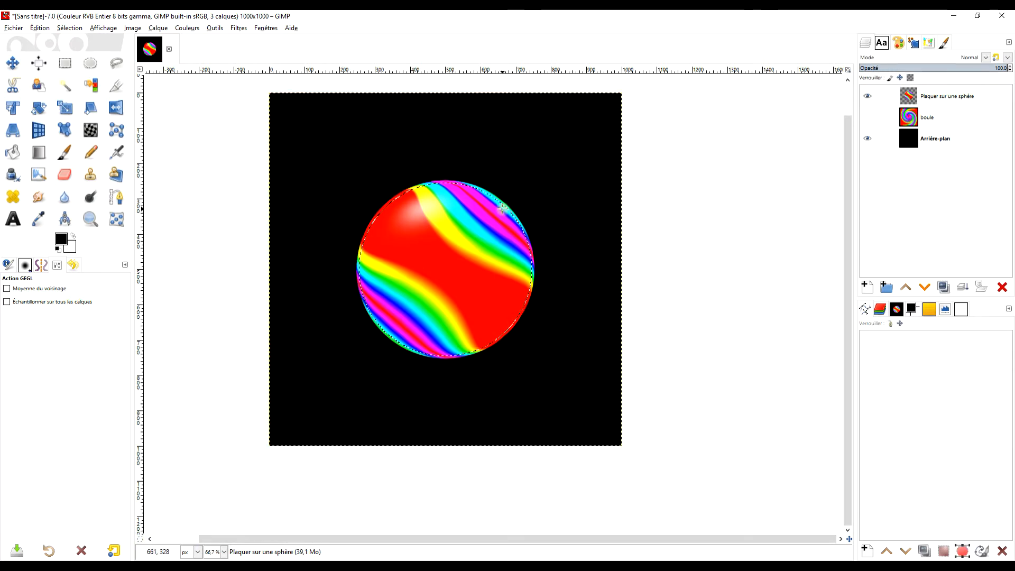
scroll(472, 219, "up", 3)
left_click_drag(376, 241, 485, 257)
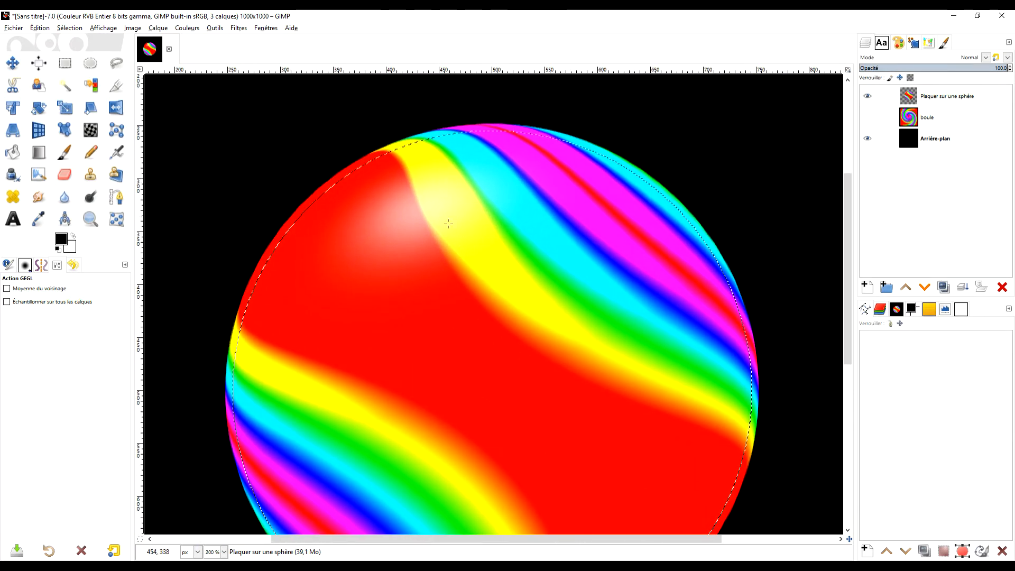
left_click(69, 28)
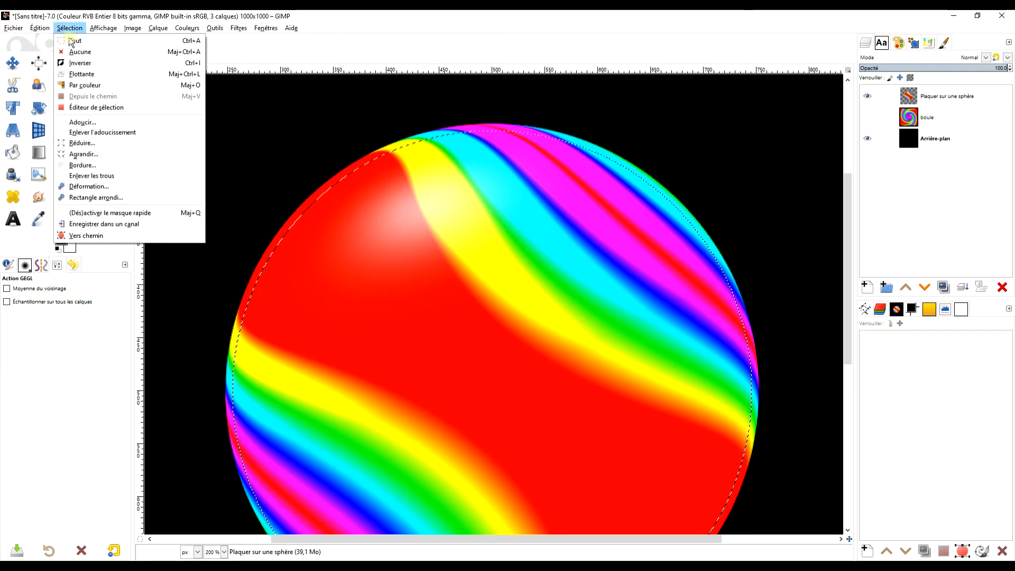
left_click(79, 63)
- Check the inverted selection along the sphere's upper edge by switching the quick mask on and off again
scroll(384, 152, "up", 3)
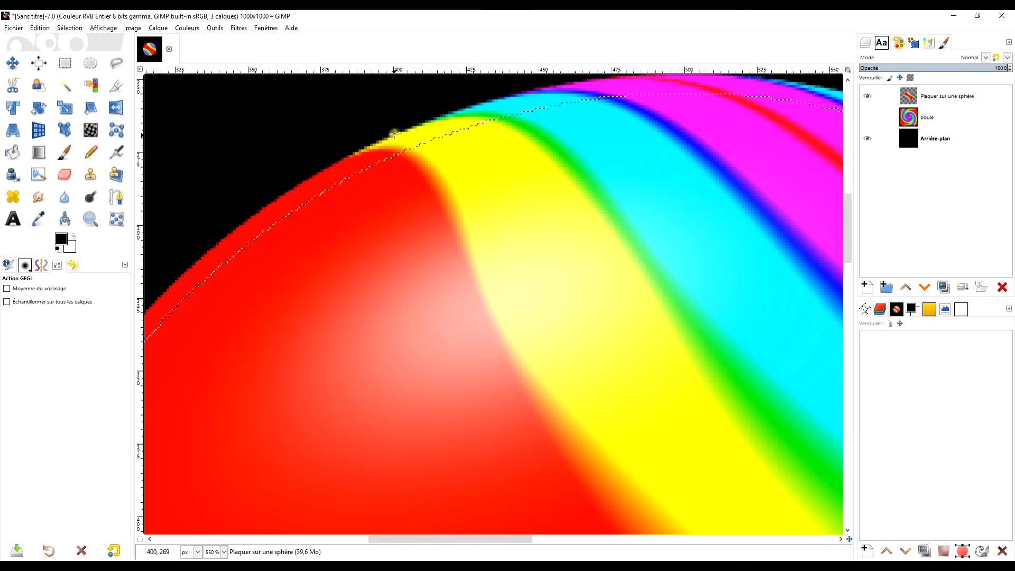
left_click_drag(321, 182, 419, 136)
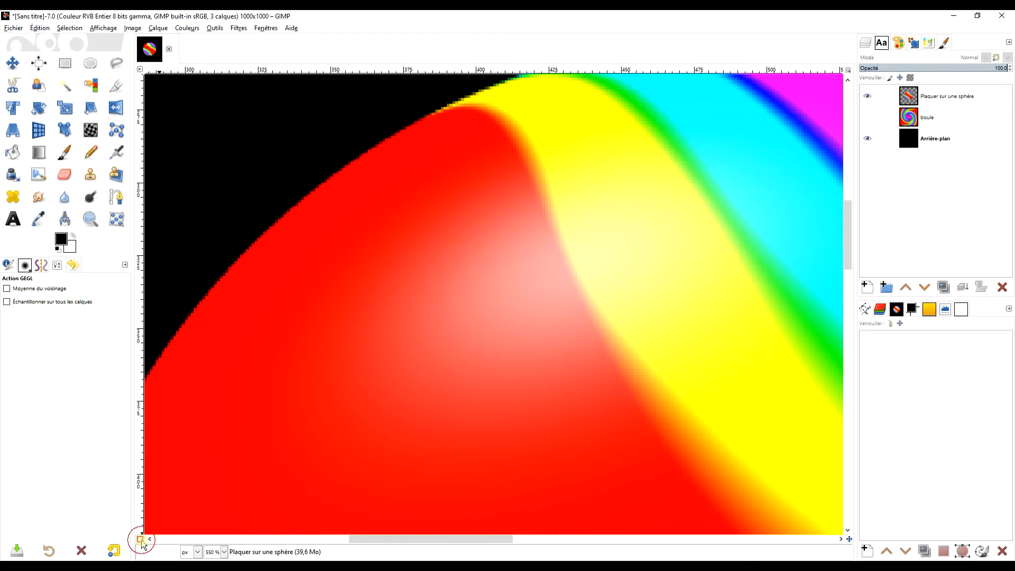
left_click(140, 539)
scroll(402, 233, "down", 4)
left_click_drag(433, 281, 397, 358)
scroll(385, 238, "up", 3)
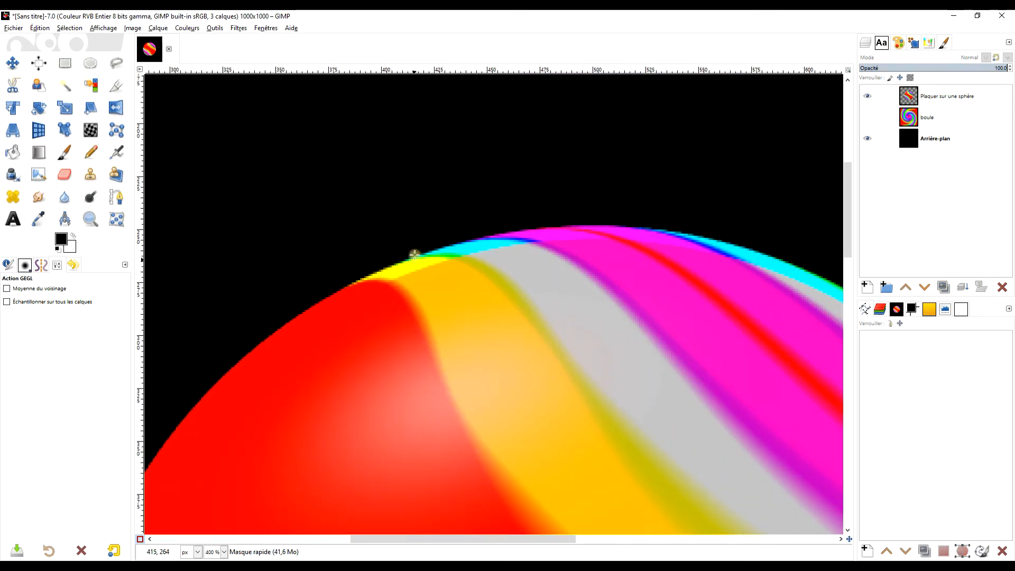
left_click(141, 541)
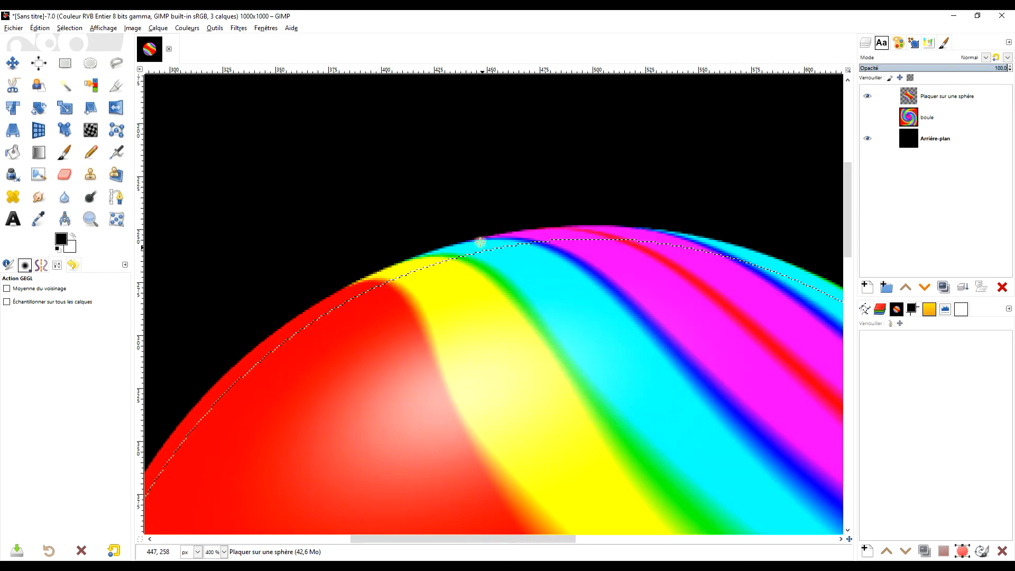
- Start a Gaussian blur on the sphere's selected rim and compare the edge with and without the preview
left_click(238, 28)
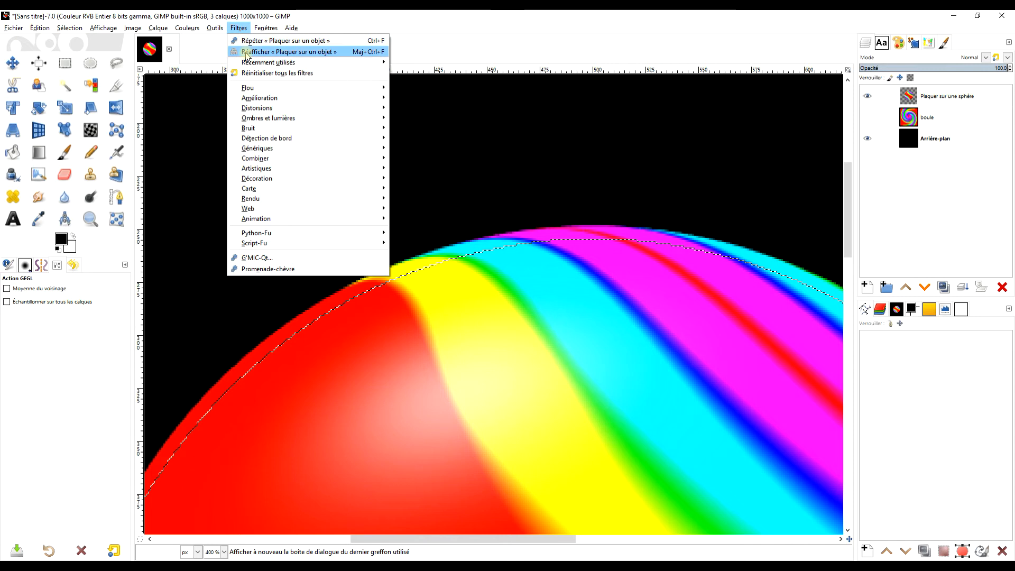
mouse_move(267, 89)
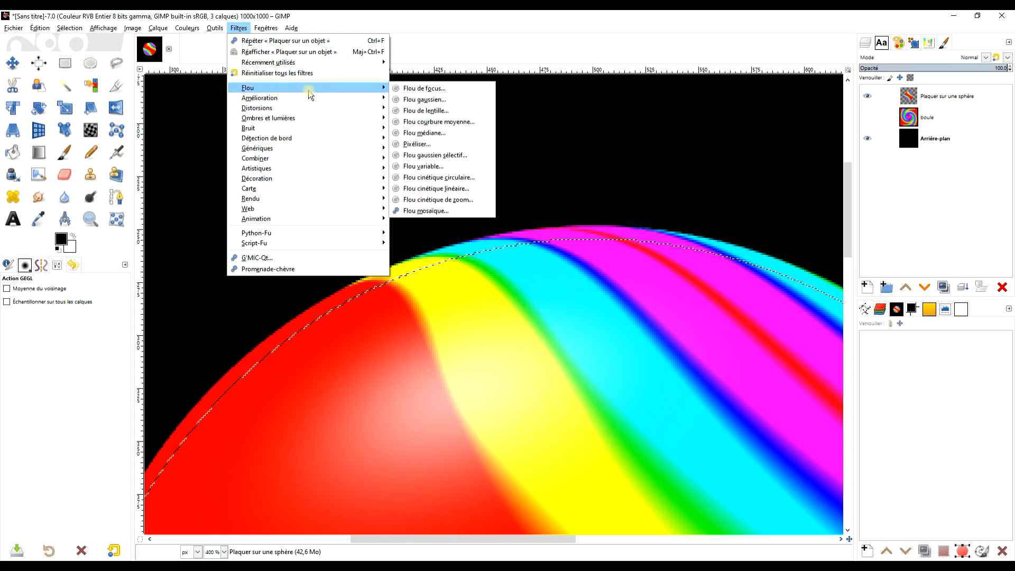
left_click(431, 101)
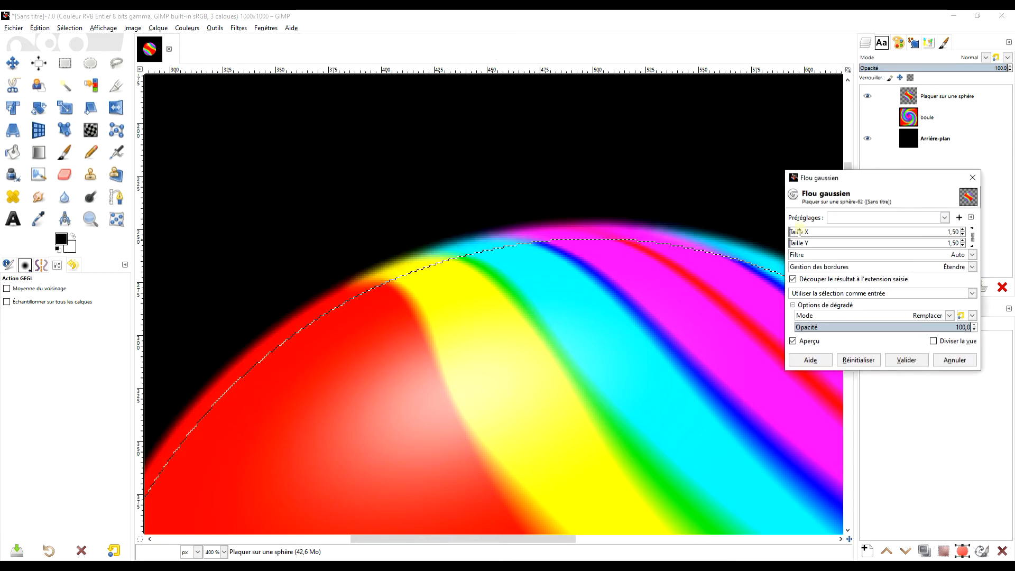
left_click(793, 341)
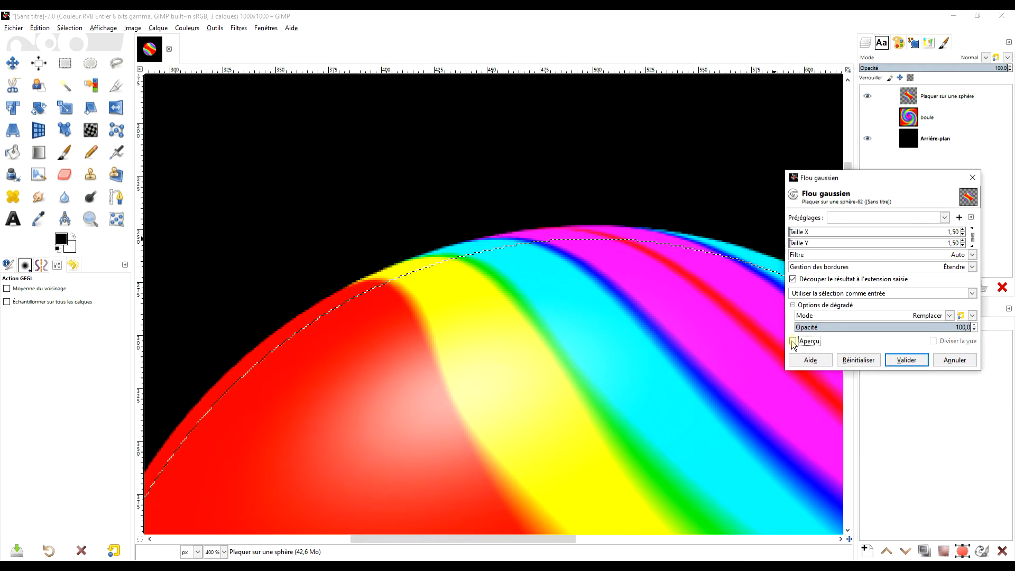
left_click(793, 341)
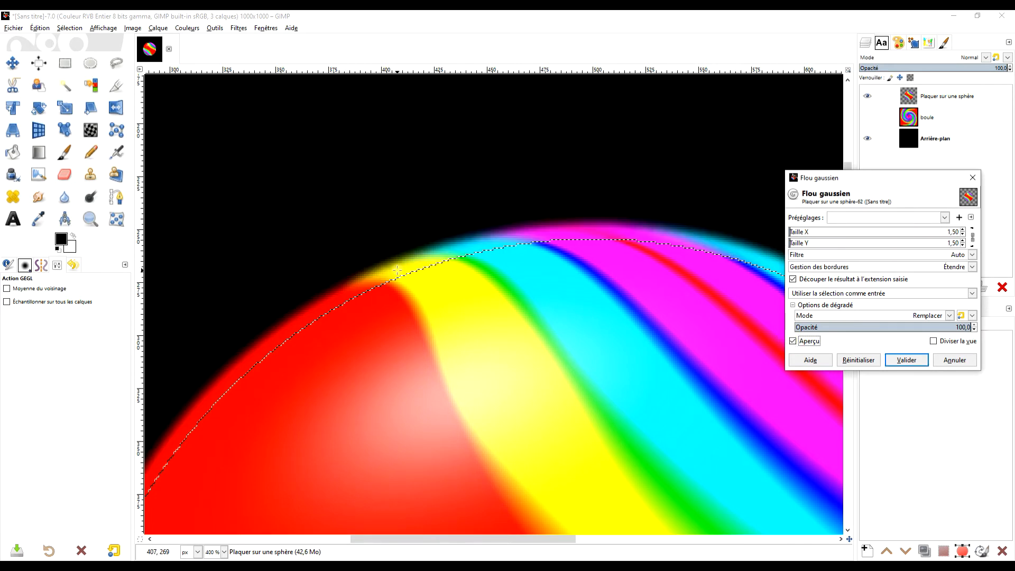
left_click_drag(497, 170, 458, 419)
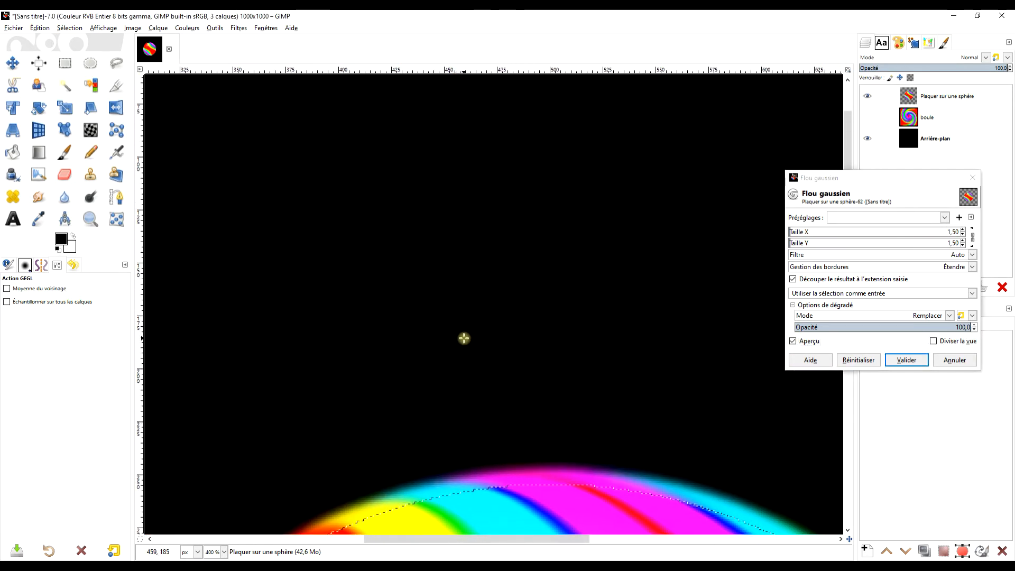
scroll(462, 336, "down", 2, "ctrl")
left_click_drag(480, 293, 469, 267)
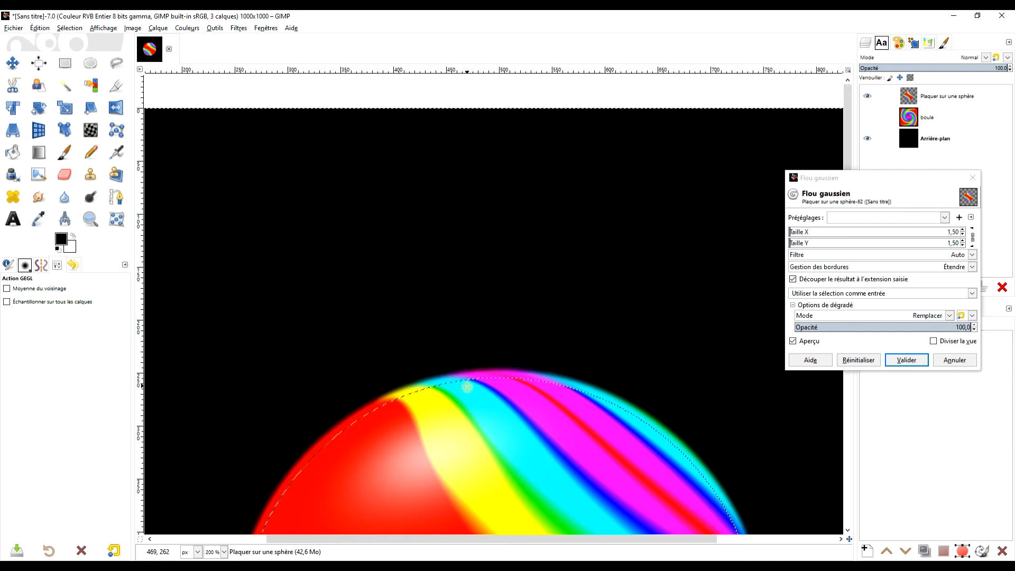
scroll(566, 344, "up", 2, "ctrl")
scroll(489, 254, "up", 1, "ctrl")
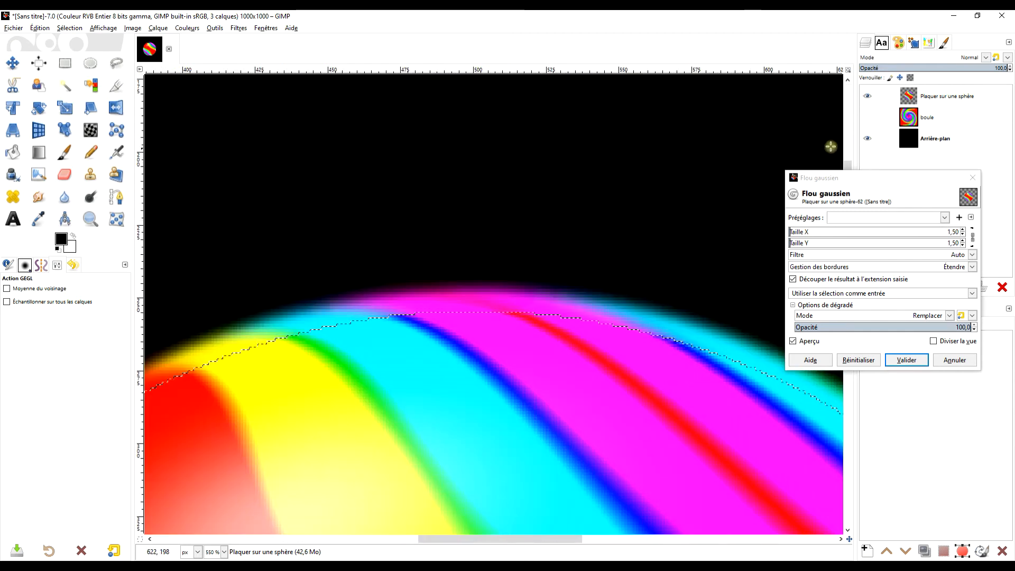
- Try Gaussian blur sizes of 0,50 and 1 for X and Y
left_click(963, 235)
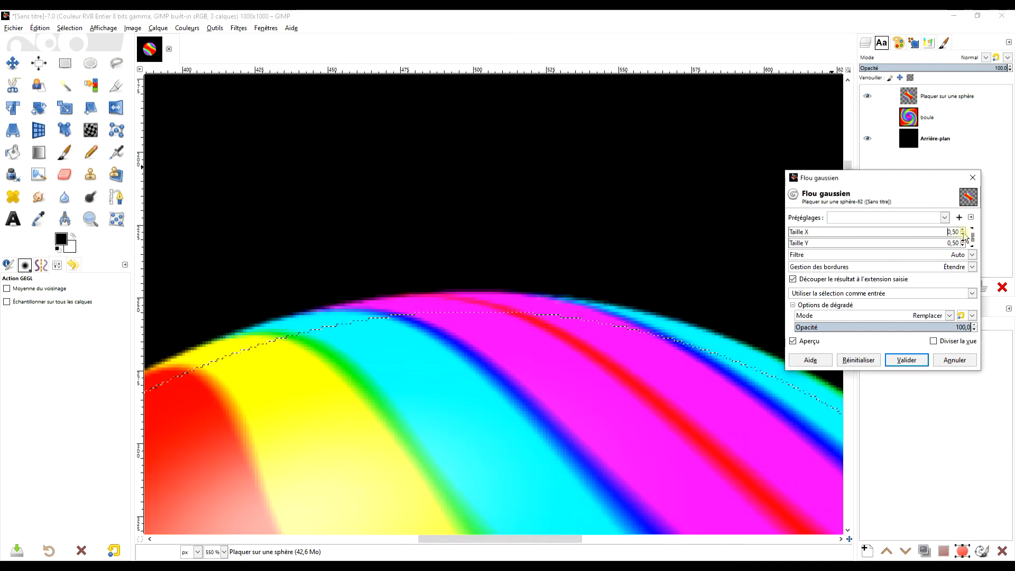
left_click(963, 230)
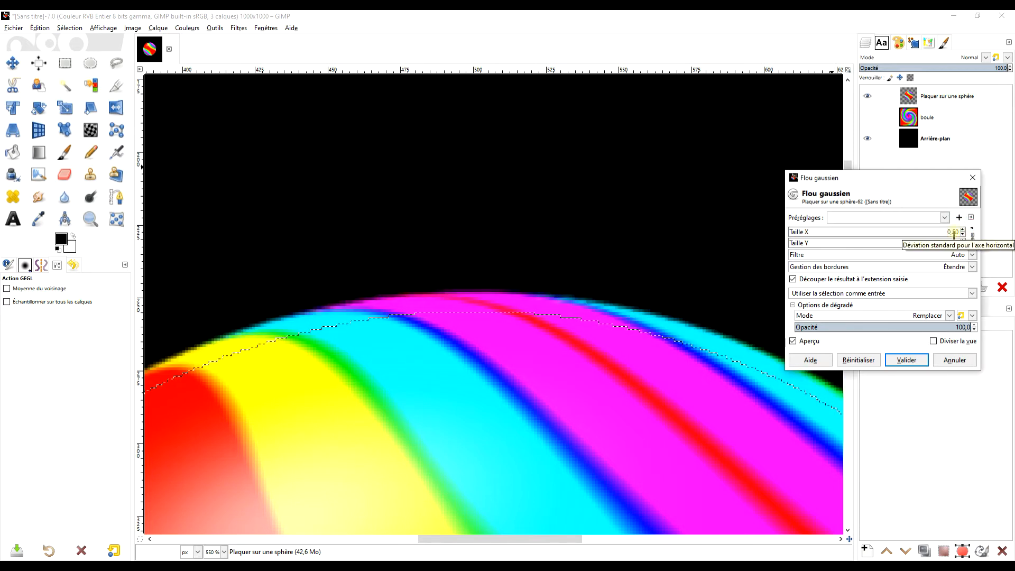
key("Delete")
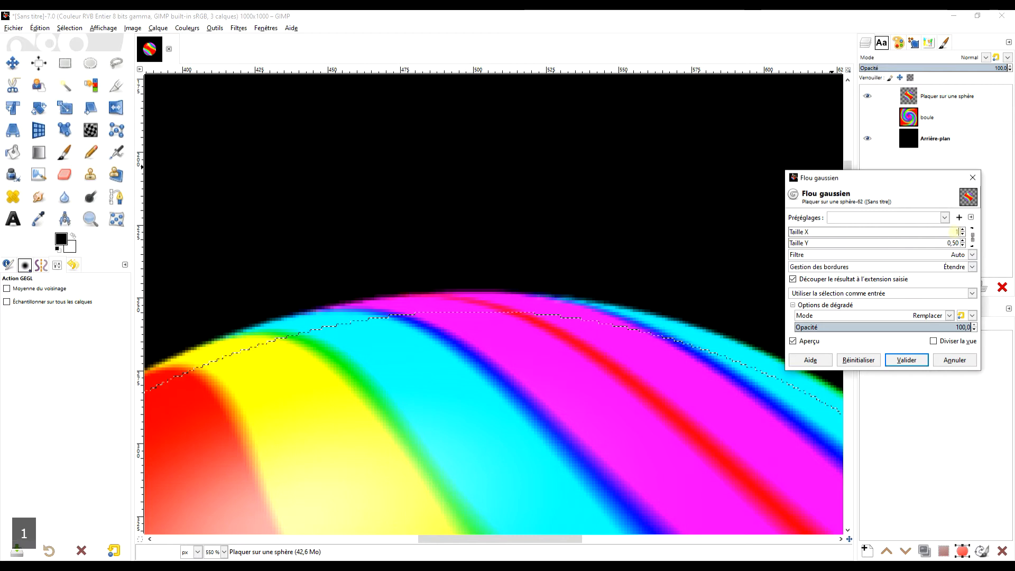
left_click(944, 242)
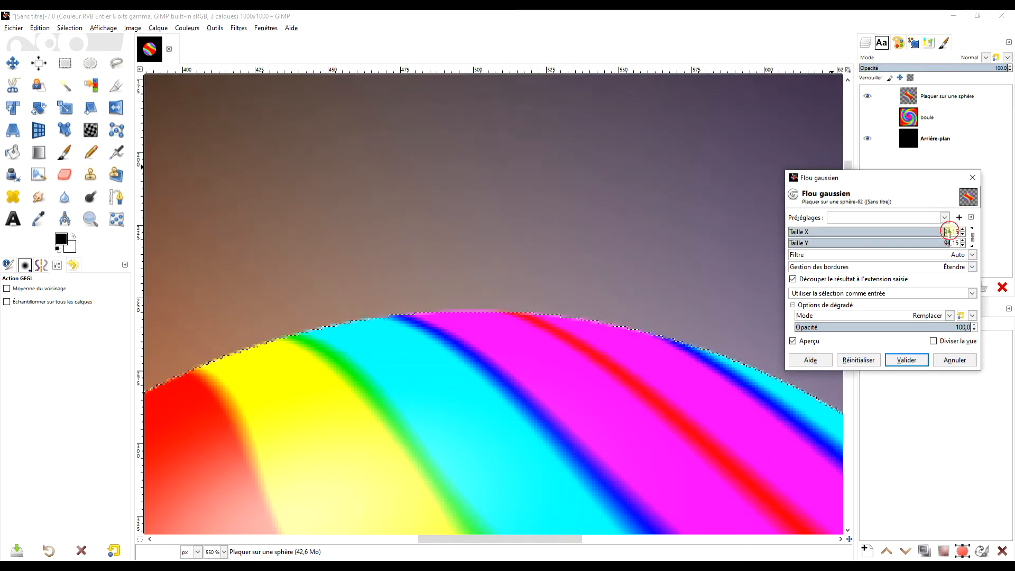
- Set the Gaussian blur to 0,86 in X and Y, compare the preview, and apply it to the sphere's rim
left_click_drag(952, 233, 789, 239)
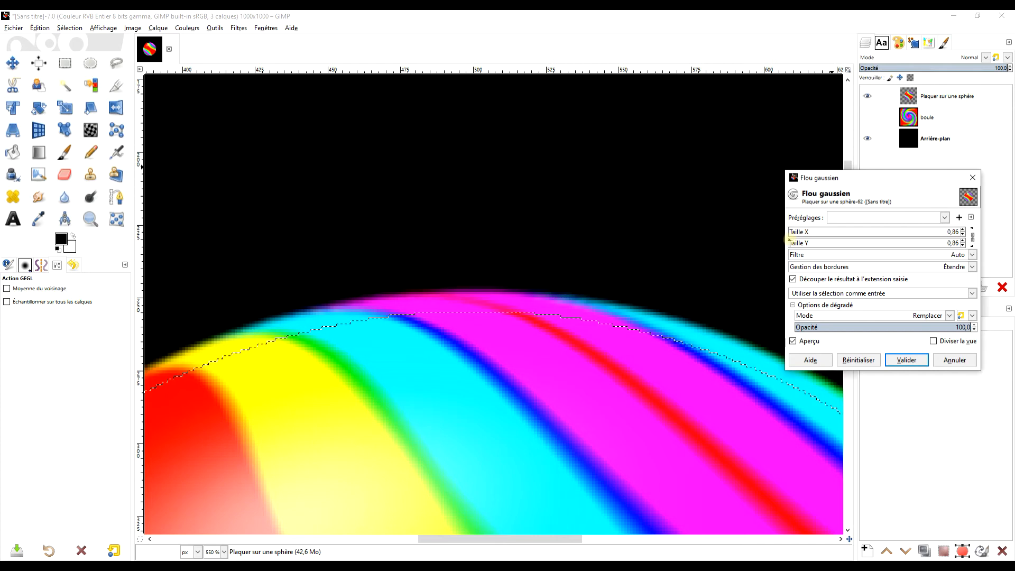
scroll(690, 312, "down", 2)
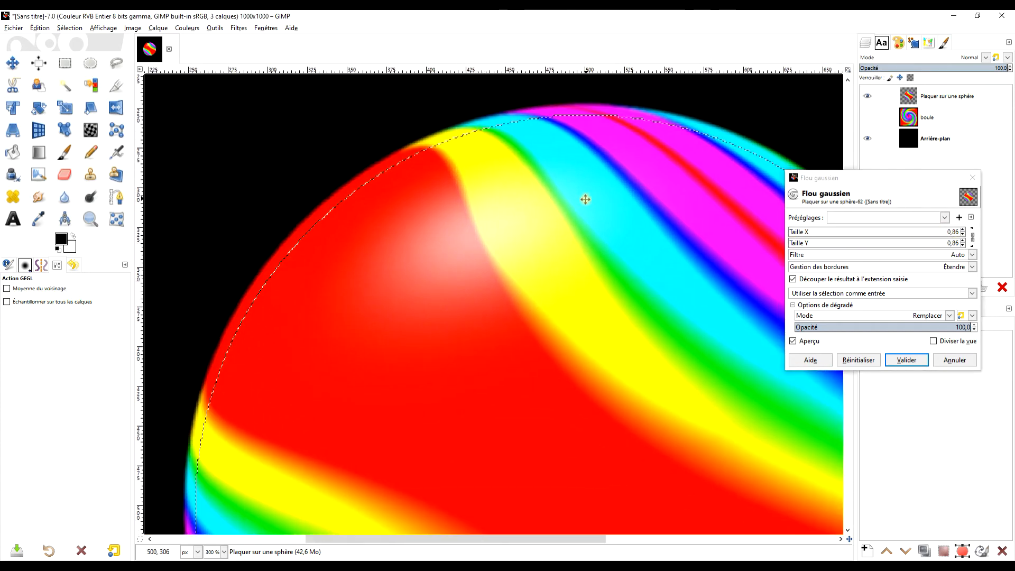
scroll(585, 199, "up", 3)
left_click(794, 342)
left_click(795, 342)
left_click(906, 362)
- Clear the selection with the Rectangle Select tool and inspect the softened edge of the sphere
scroll(687, 328, "down", 4)
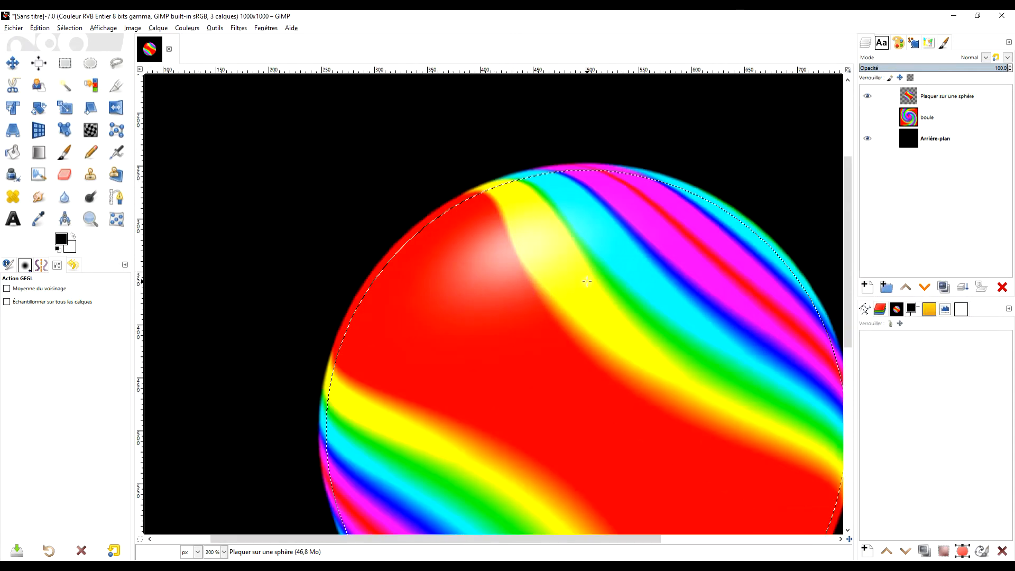
scroll(602, 290, "up", 1)
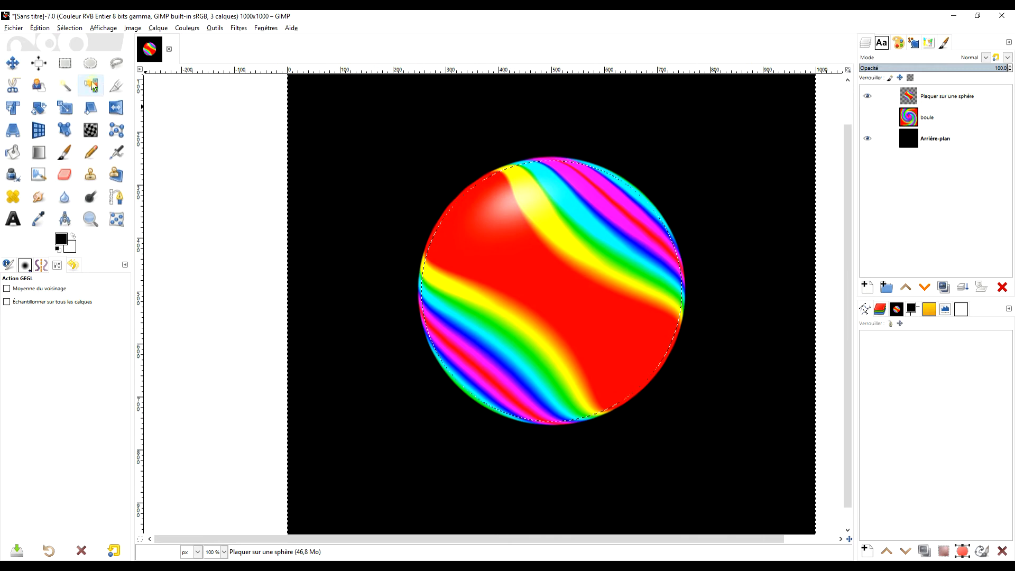
left_click(65, 63)
left_click(269, 132)
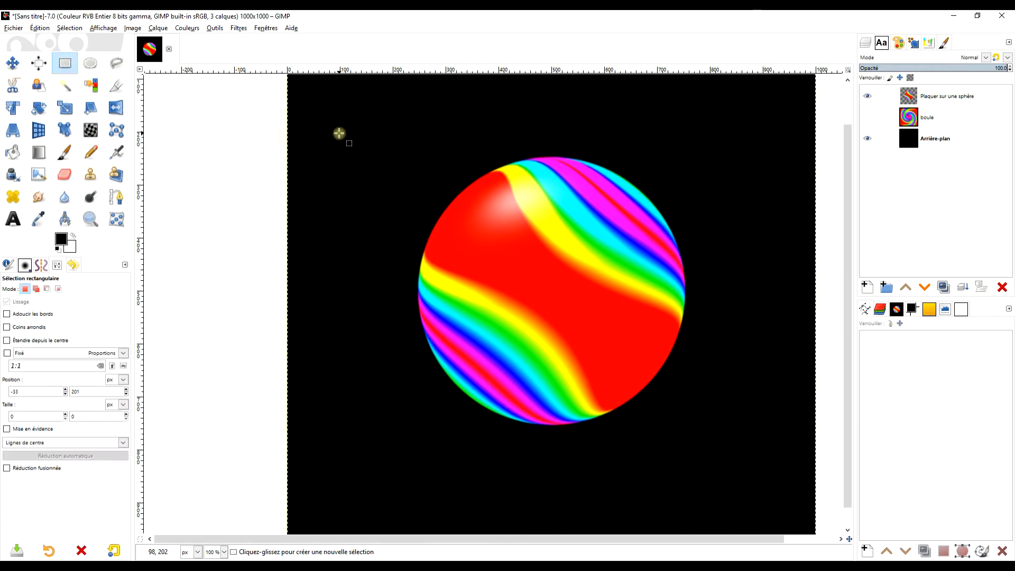
left_click(70, 28)
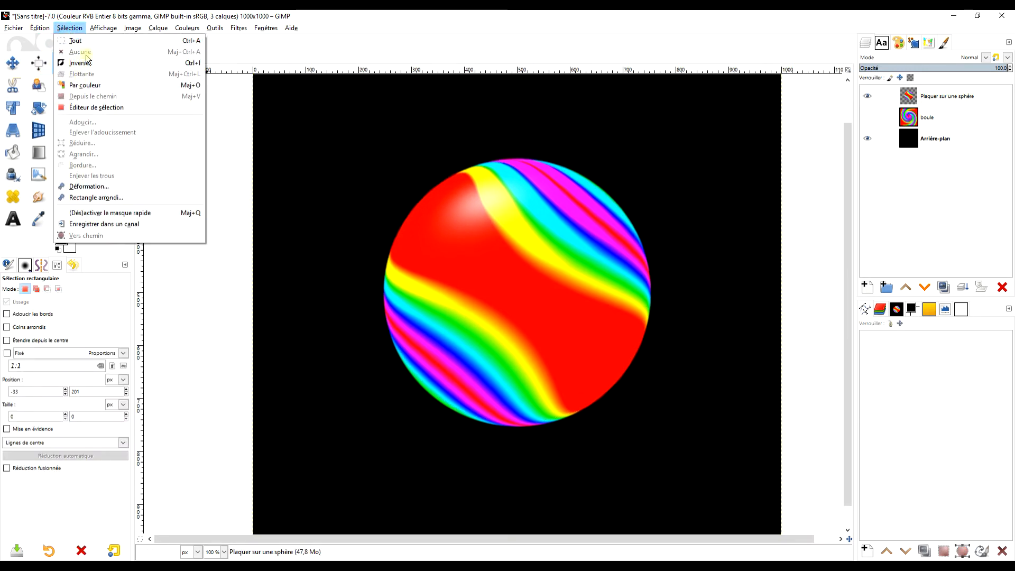
left_click(372, 177)
scroll(551, 231, "up", 1)
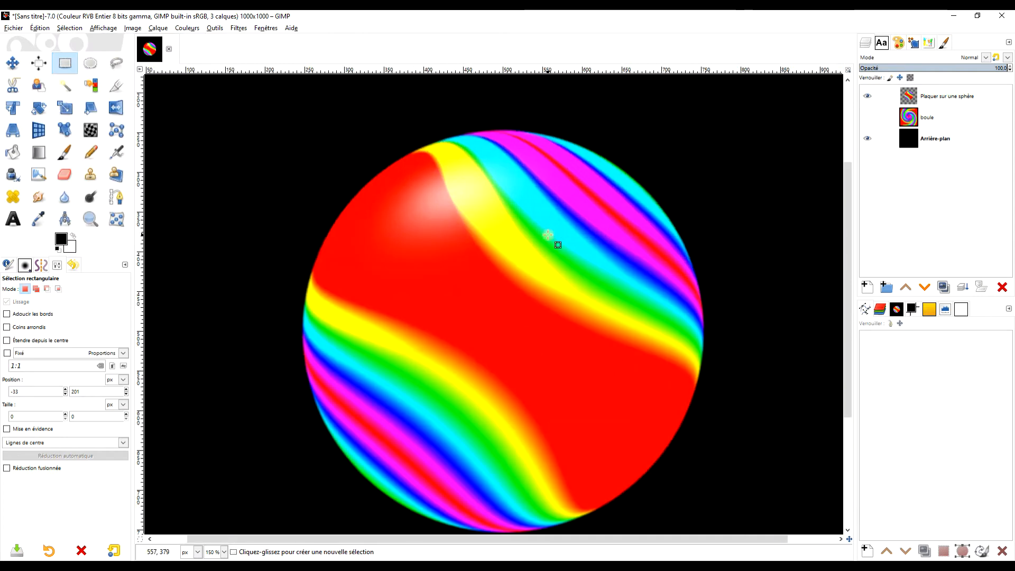
left_click_drag(551, 236, 563, 190)
- Switch to the browser and open the 1280×1066 version of the Pixabay photo of the girl on a yellow background
left_click(46, 566)
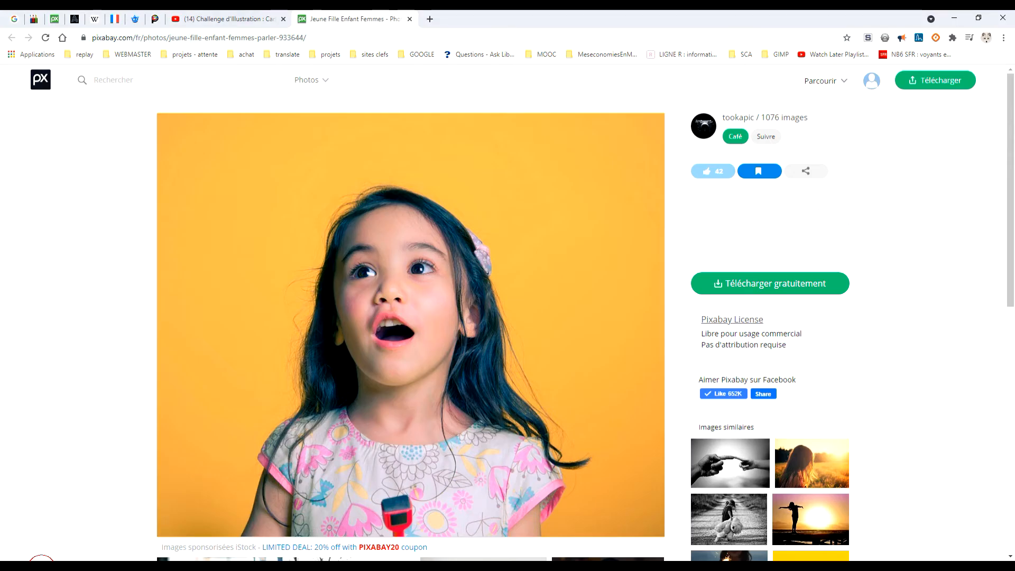
middle_click(480, 340)
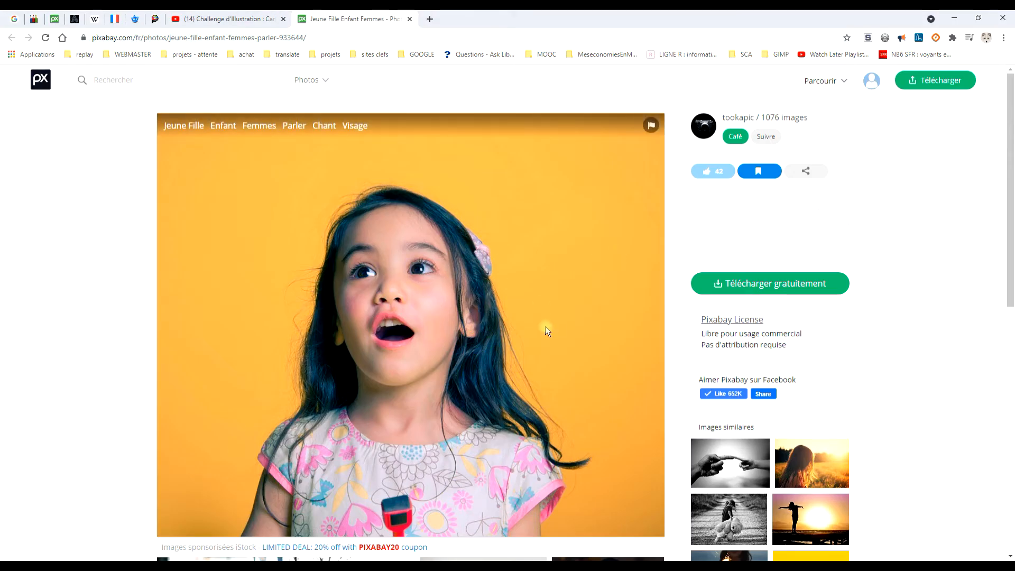
right_click(391, 287)
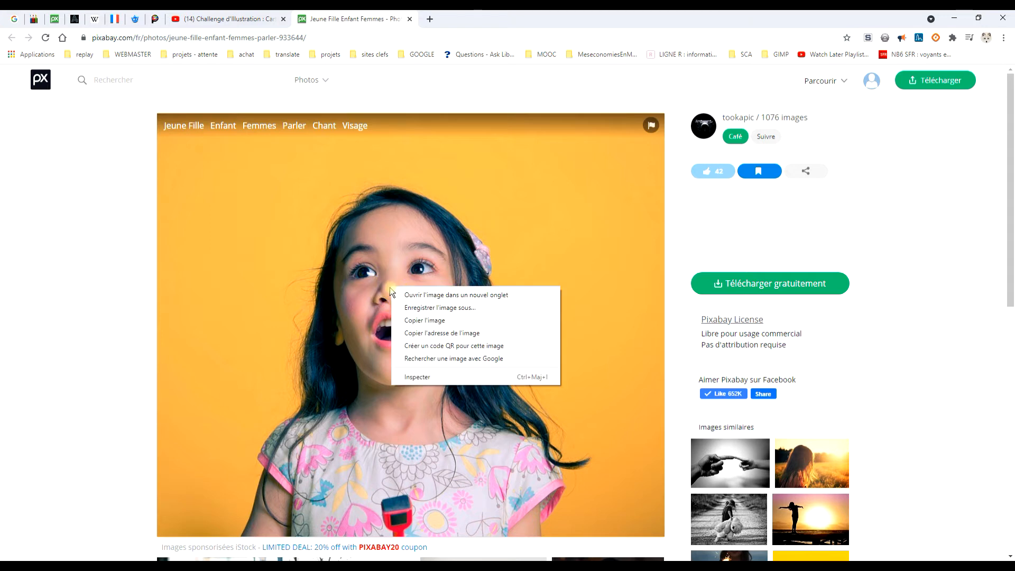
left_click(432, 321)
left_click(781, 285)
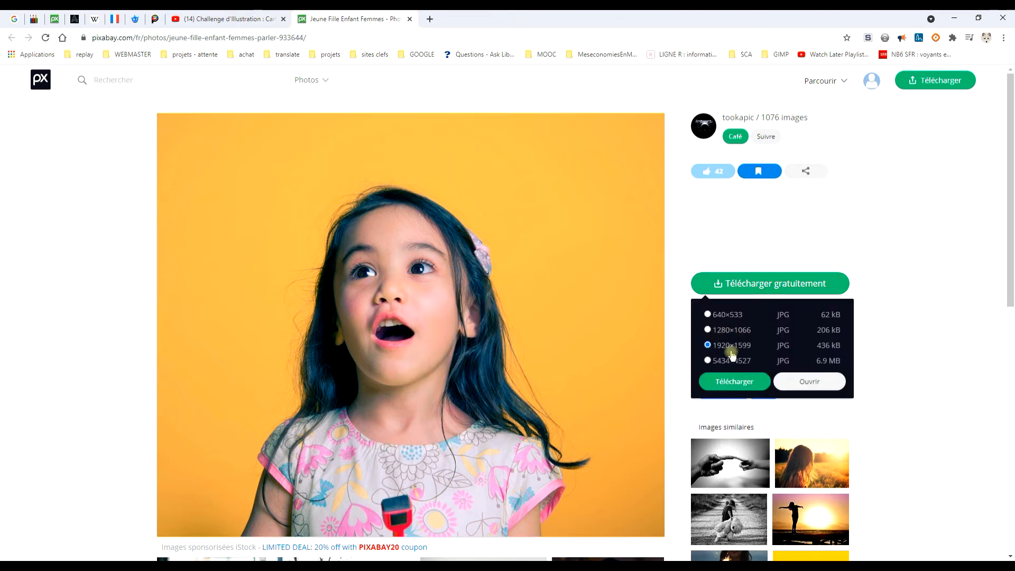
left_click(722, 331)
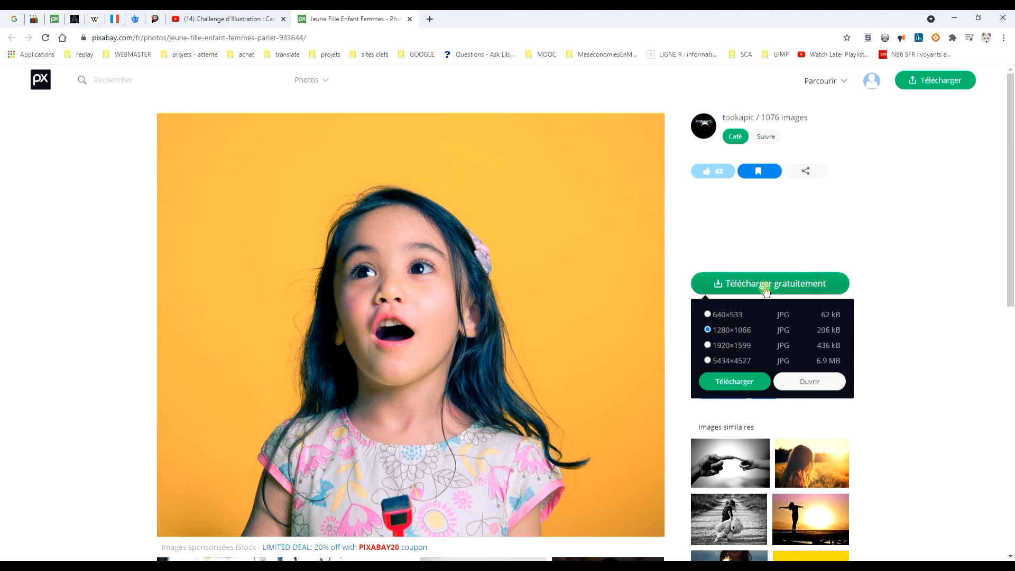
left_click(807, 383)
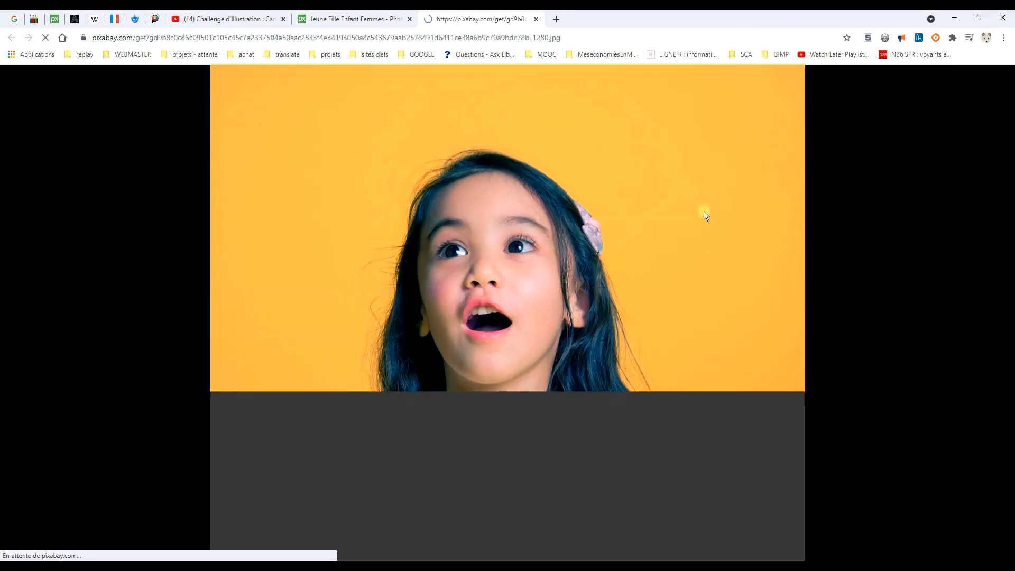
- Copy the opened photo of the girl to the clipboard
right_click(487, 194)
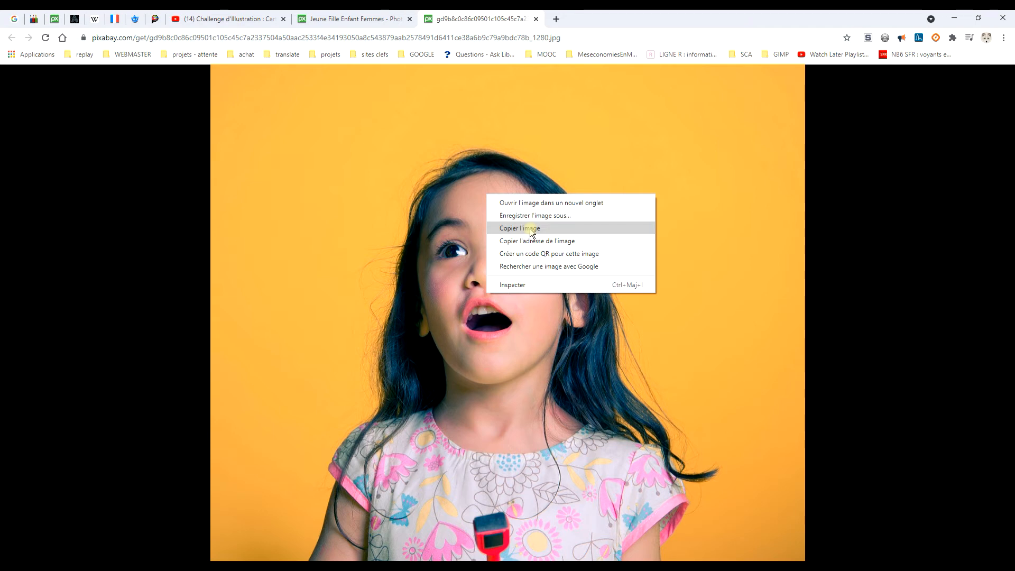
left_click(517, 228)
left_click(524, 233)
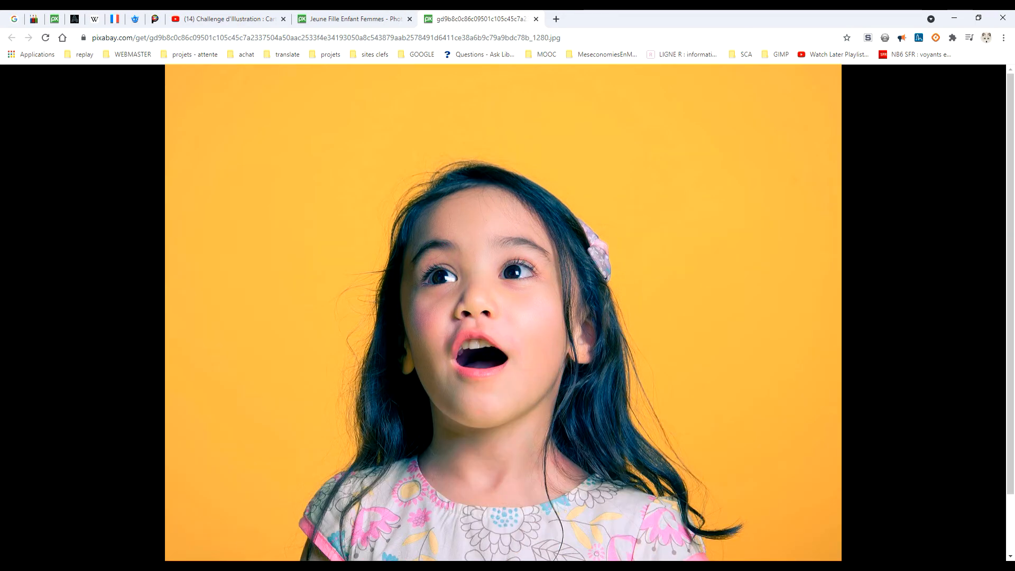
- Switch back to GIMP, paste the copied photo as a new image, and copy the sphere layer into it
key("alt+Tab")
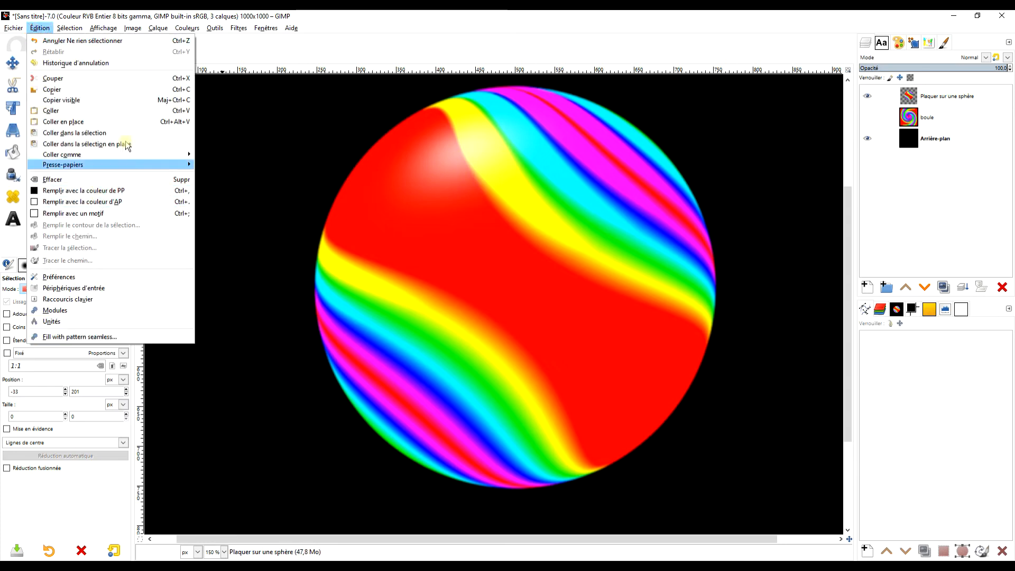
mouse_move(123, 157)
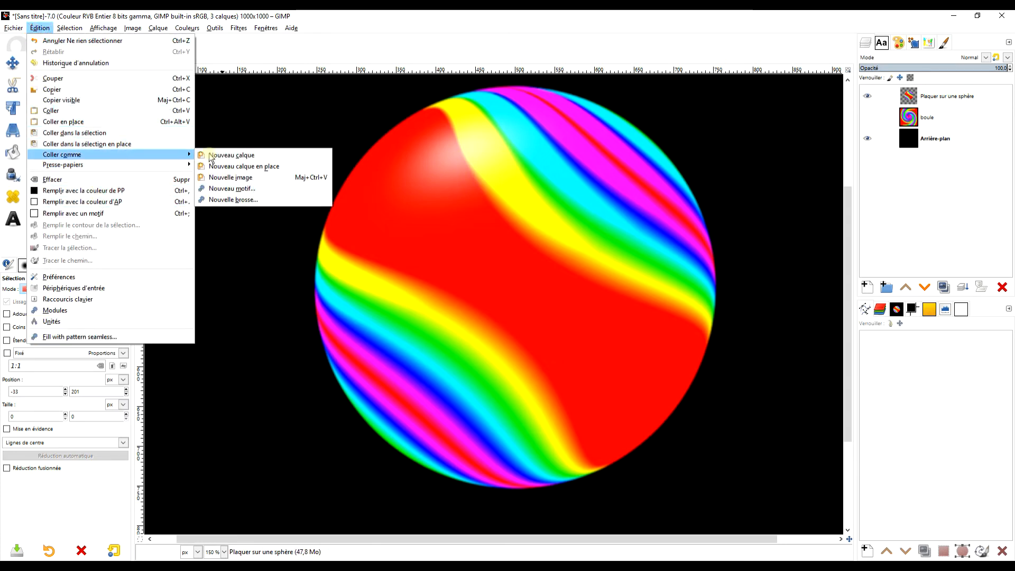
left_click(248, 178)
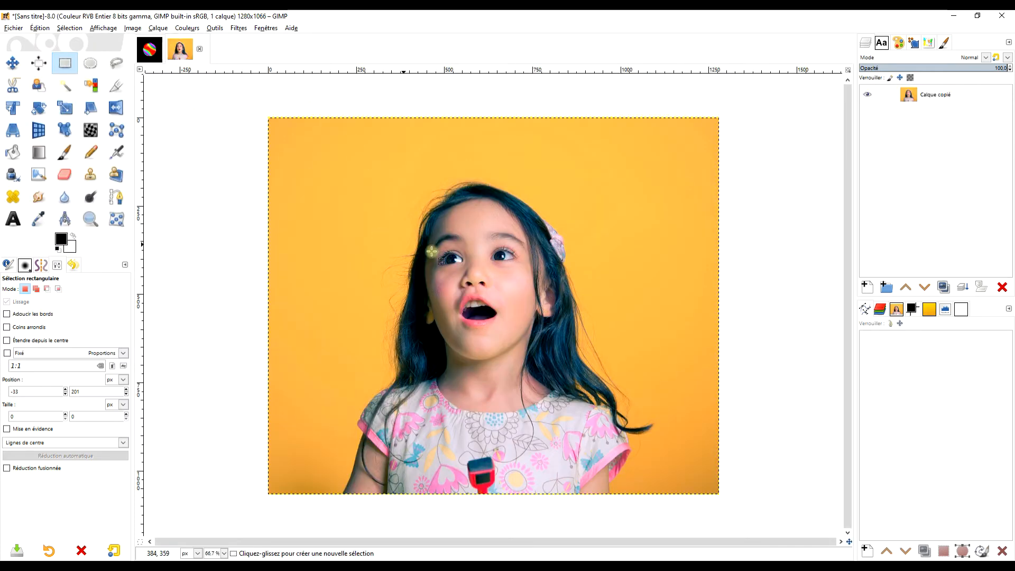
left_click(149, 51)
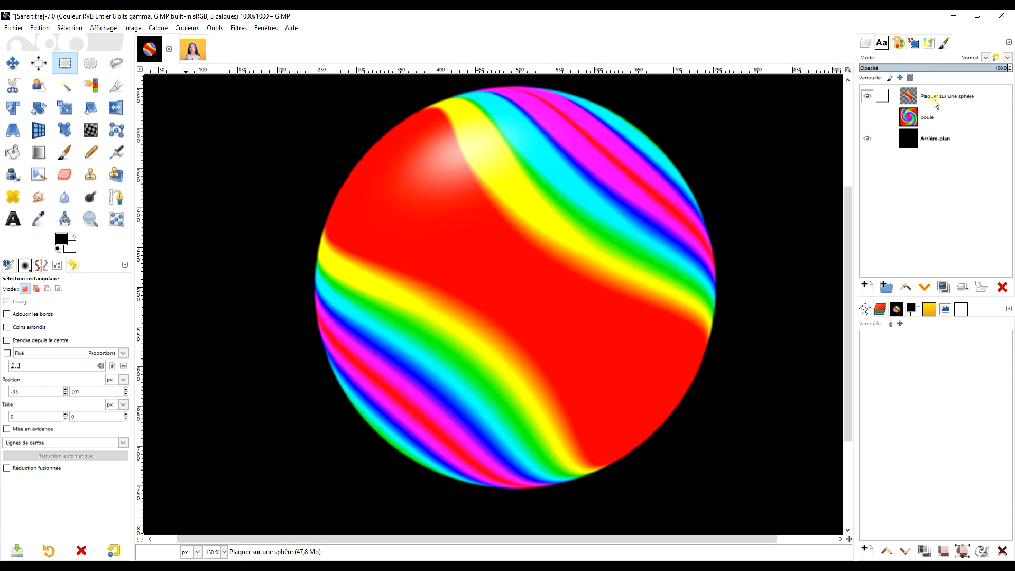
left_click_drag(907, 99, 465, 190)
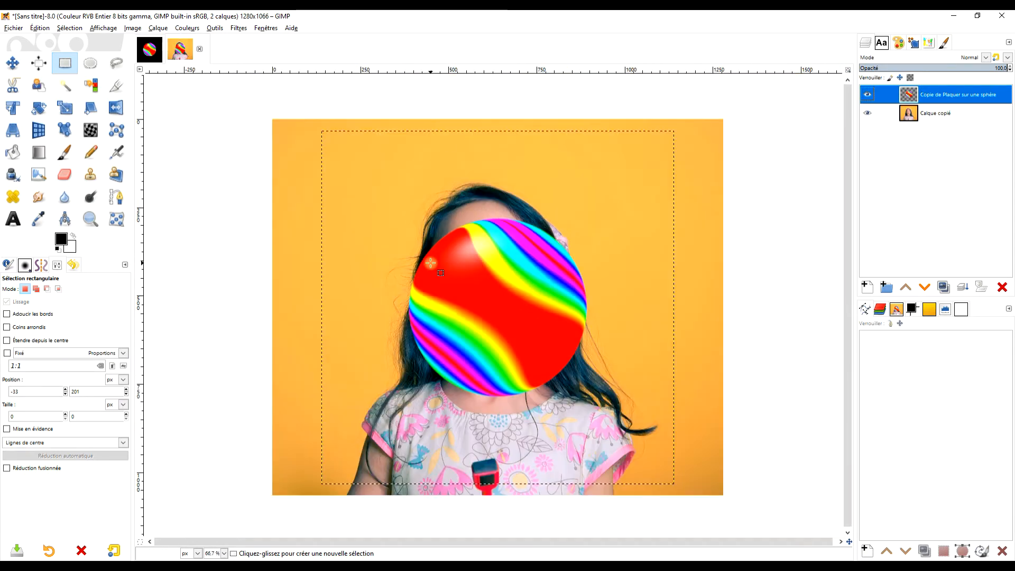
- Move the ball to the photo's upper-left corner and crop its layer to its content
left_click(12, 62)
left_click_drag(535, 307, 370, 201)
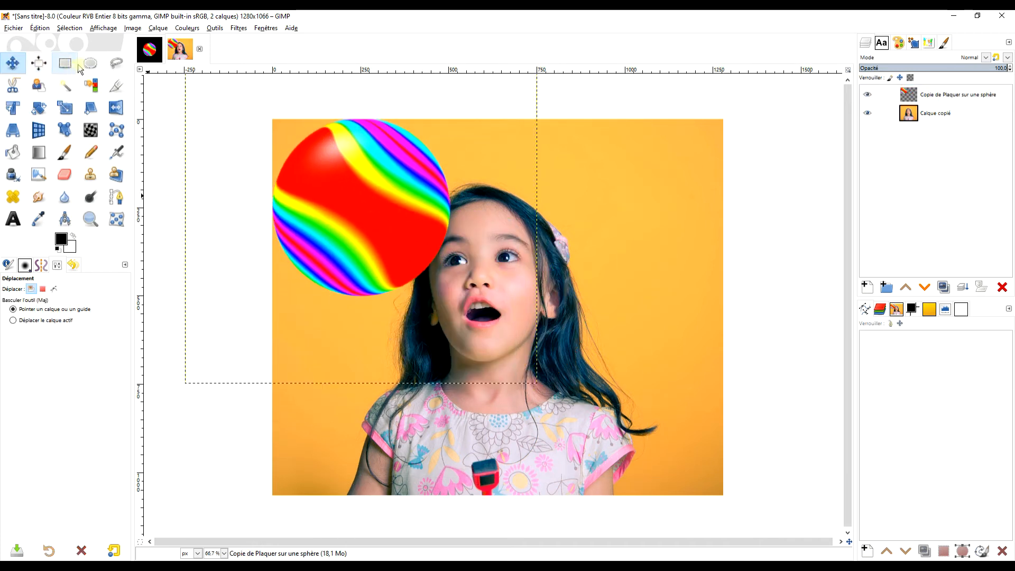
left_click(161, 29)
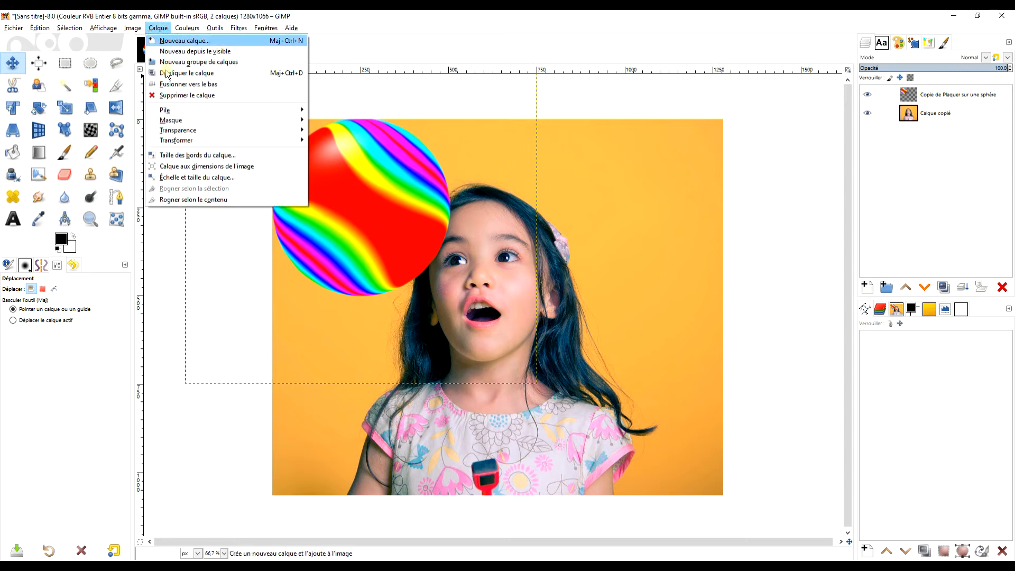
left_click(202, 200)
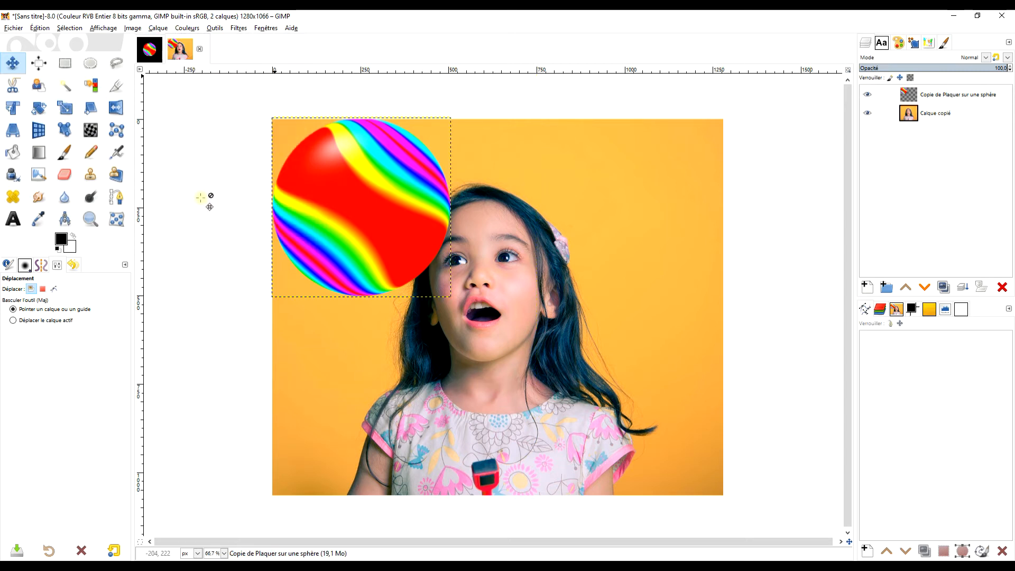
- Scale the ball to 215 × 215 px, place it slightly inside the photo's upper-left corner, and expand its layer to the image size
left_click(66, 108)
left_click(401, 215)
left_click_drag(453, 300, 381, 227)
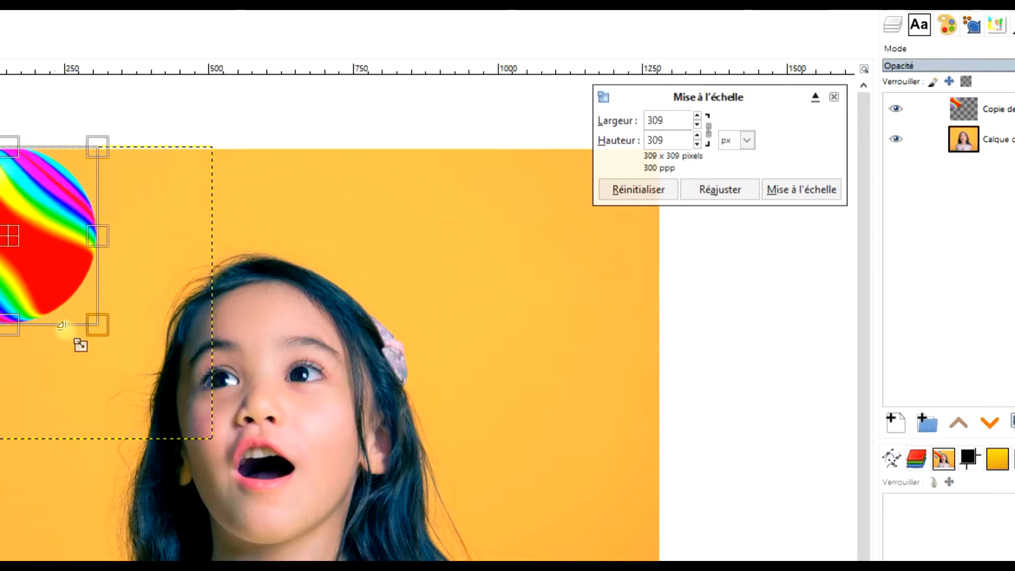
left_click_drag(97, 325, 62, 290)
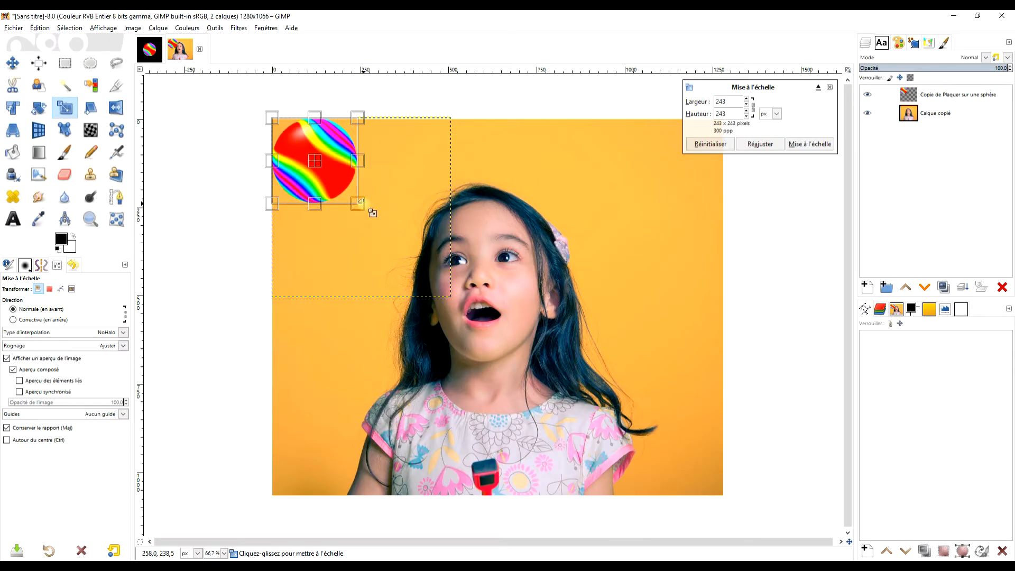
left_click_drag(315, 161, 360, 186)
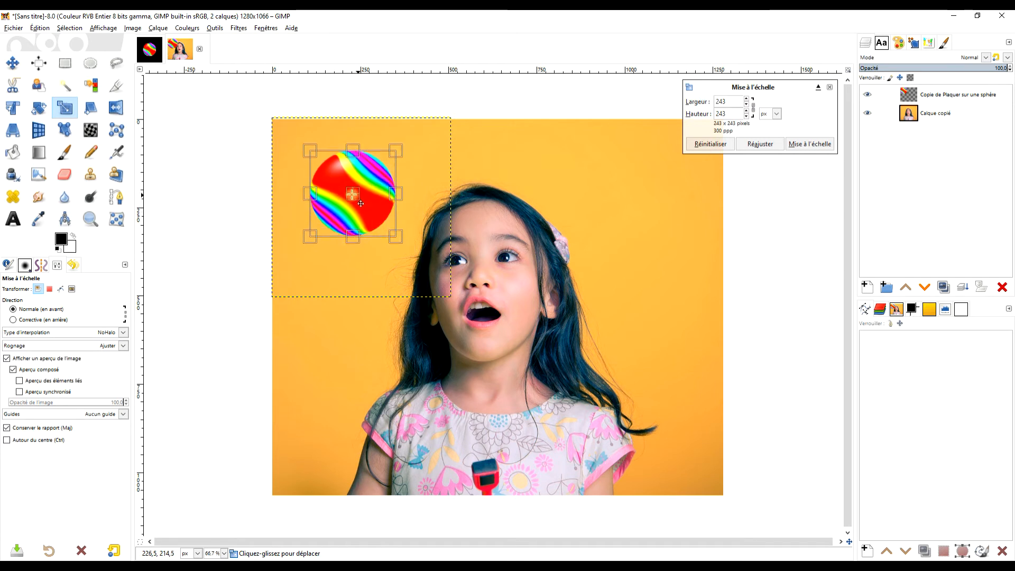
left_click_drag(383, 228, 430, 277)
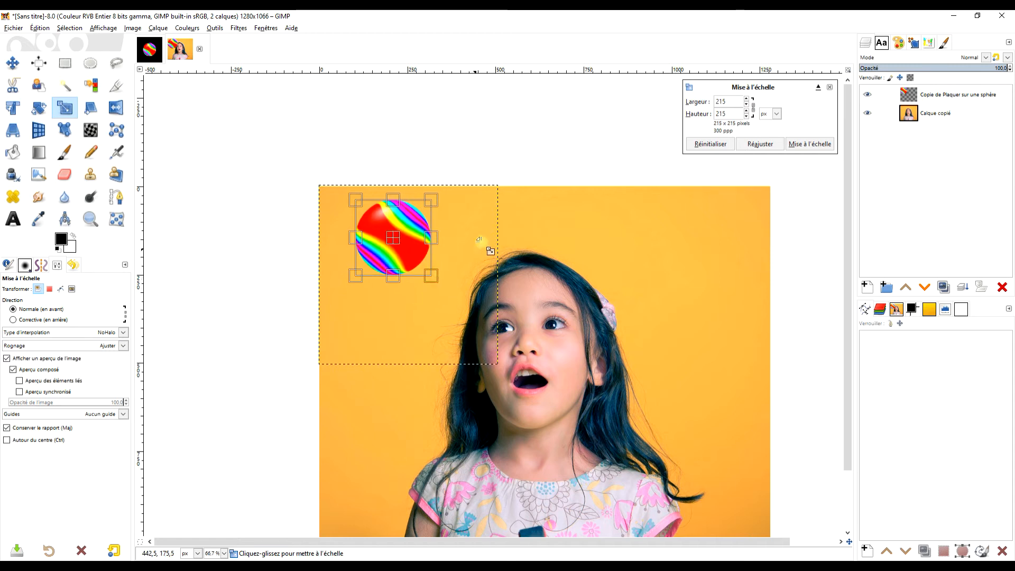
left_click(812, 146)
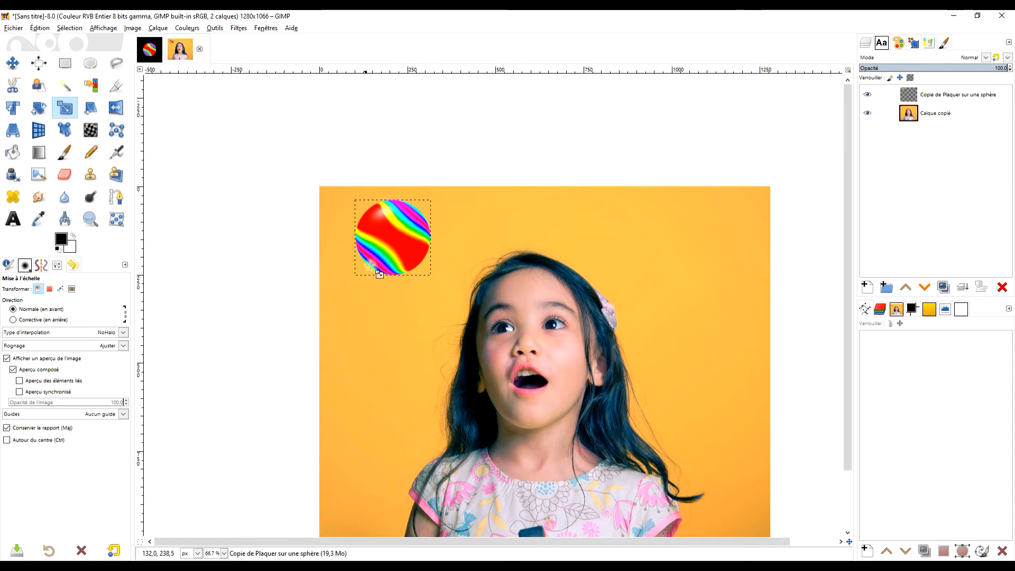
right_click(912, 100)
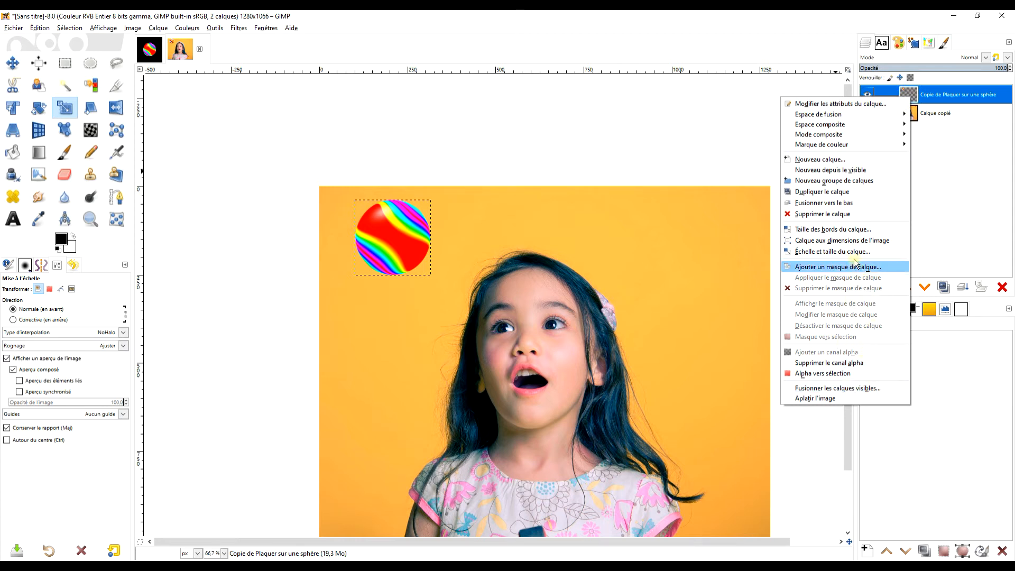
left_click(859, 240)
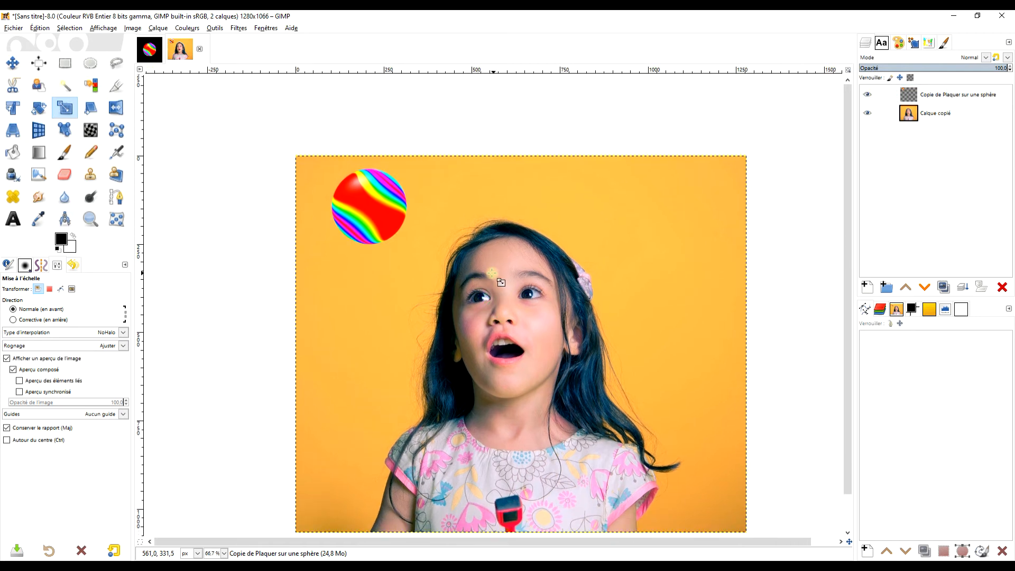
- Add a new 1280 × 1066 px layer named "baton", filled with transparency
left_click(865, 287)
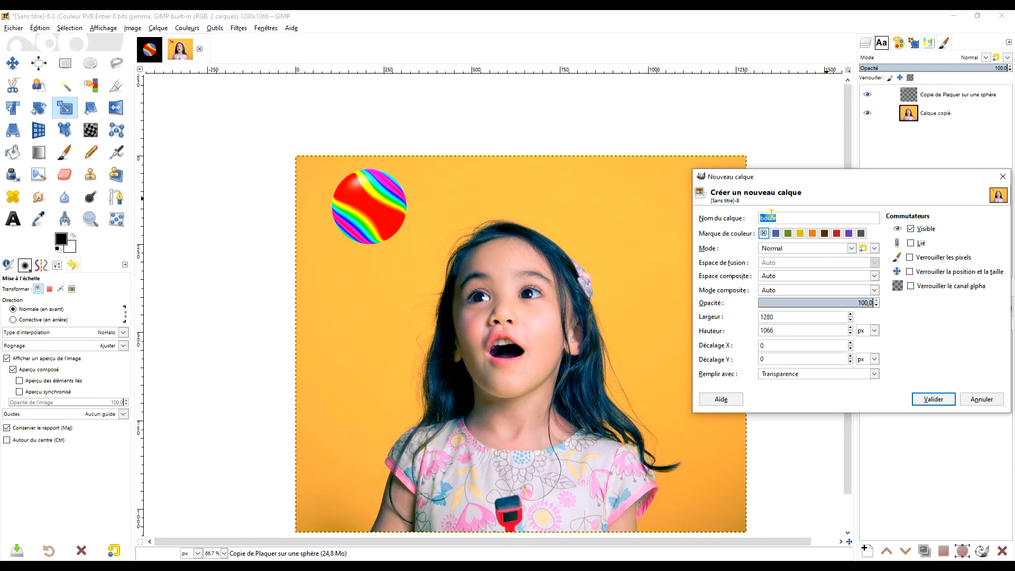
type("baton")
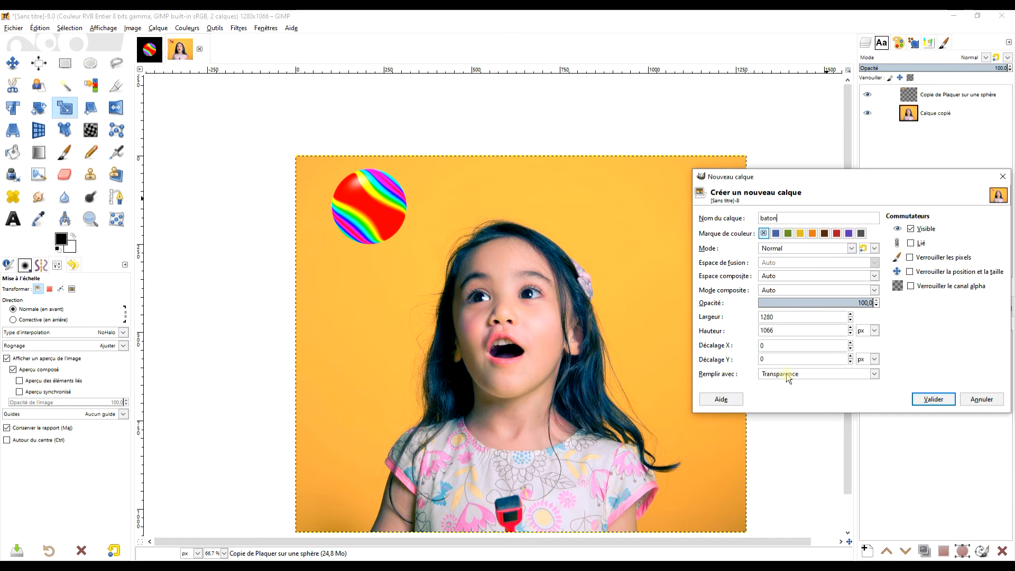
left_click(930, 399)
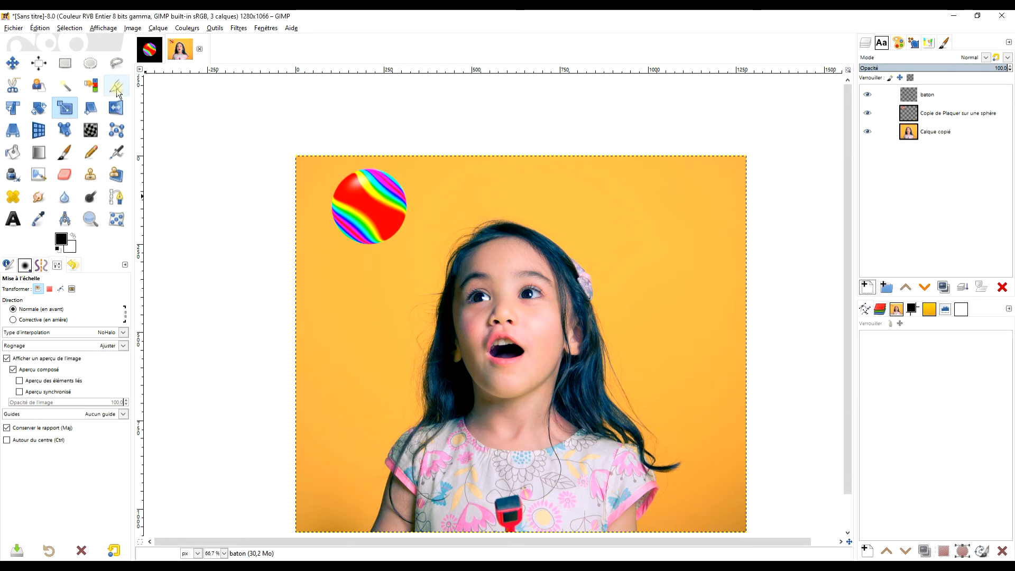
- Select a narrow diagonal stick shape with the Free Select tool, from the ball's lower-left part to beyond the photo's left edge
left_click(115, 64)
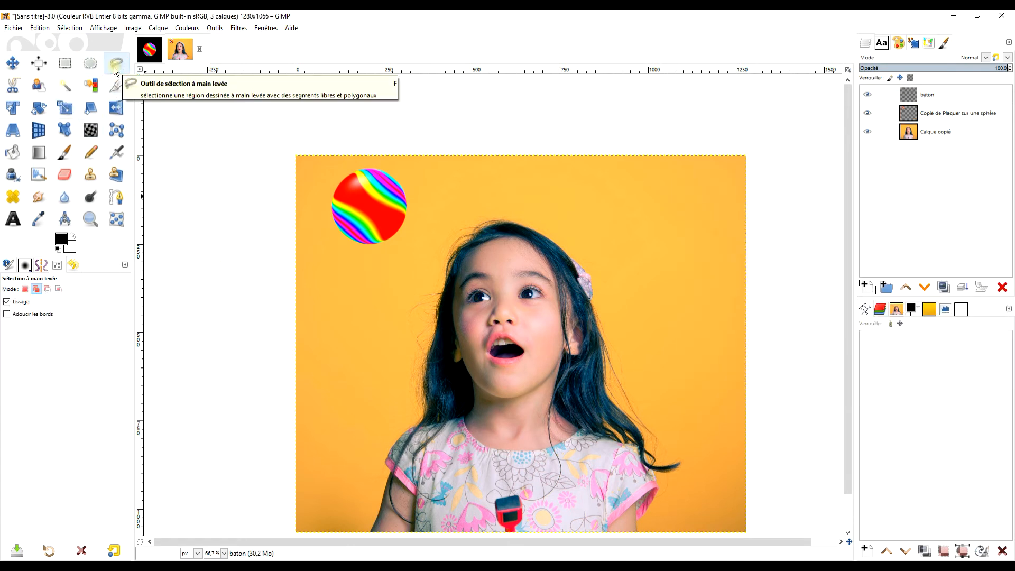
scroll(411, 216, "up", 3)
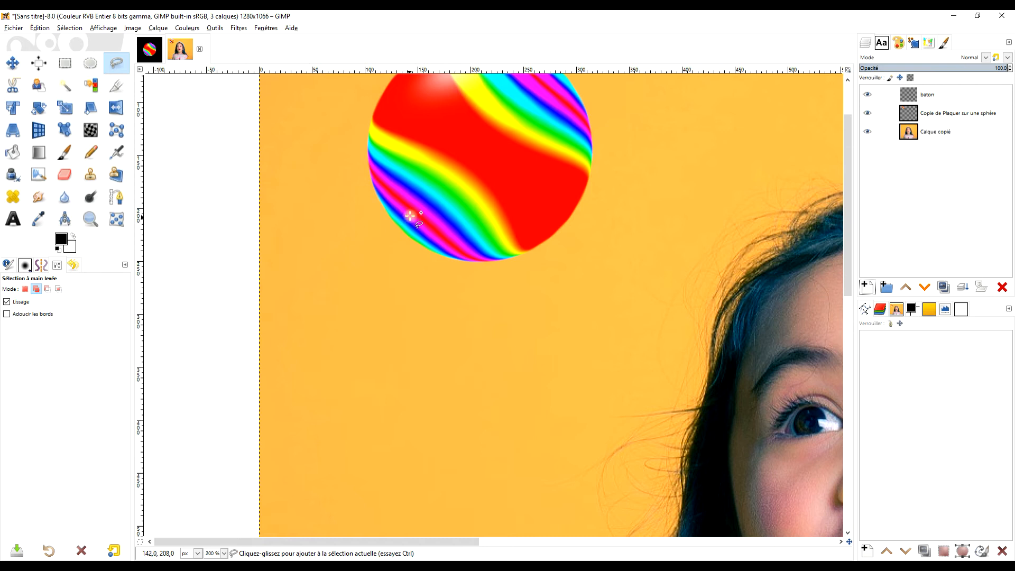
scroll(413, 217, "down", 1)
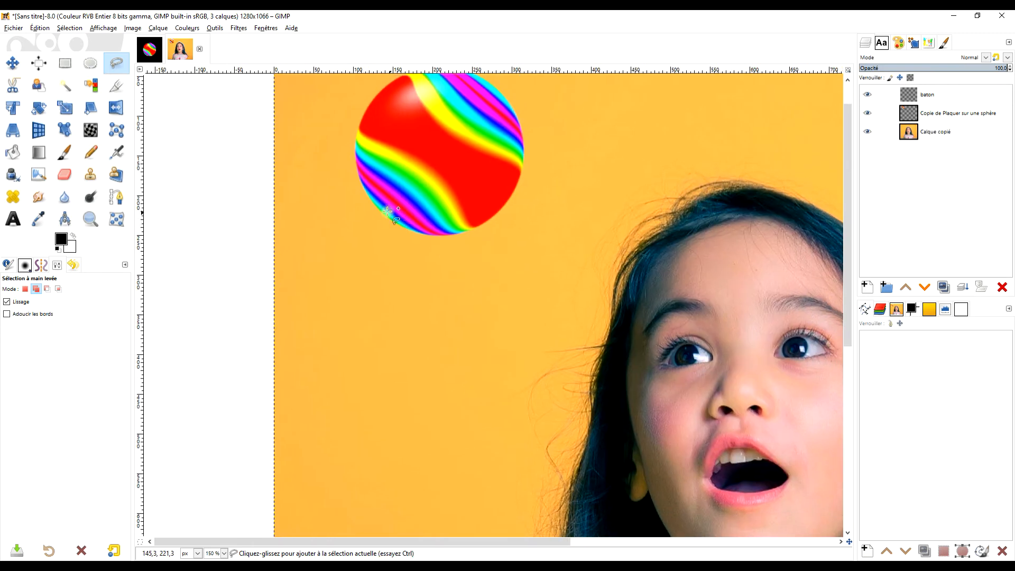
left_click(391, 197)
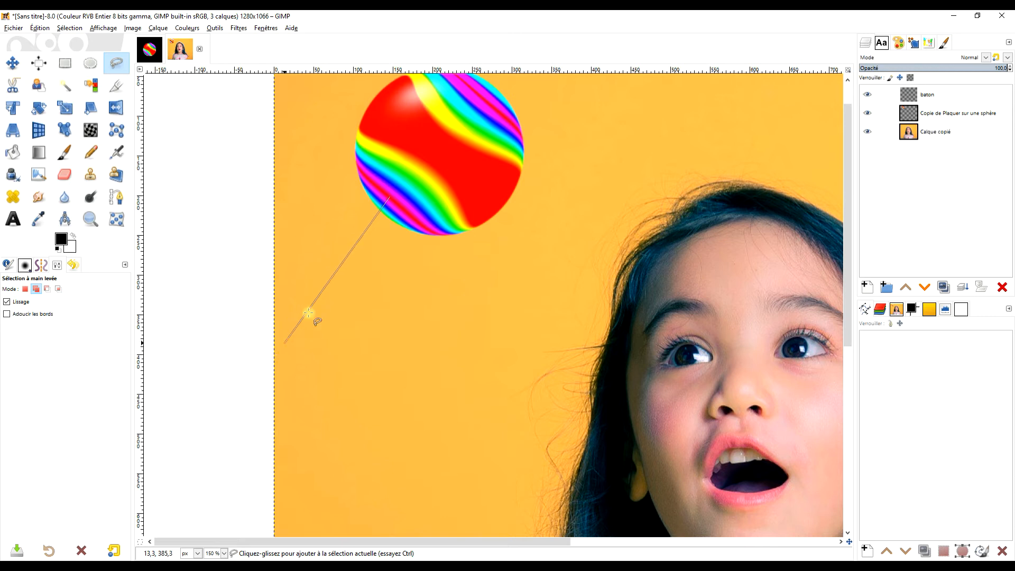
left_click(223, 381)
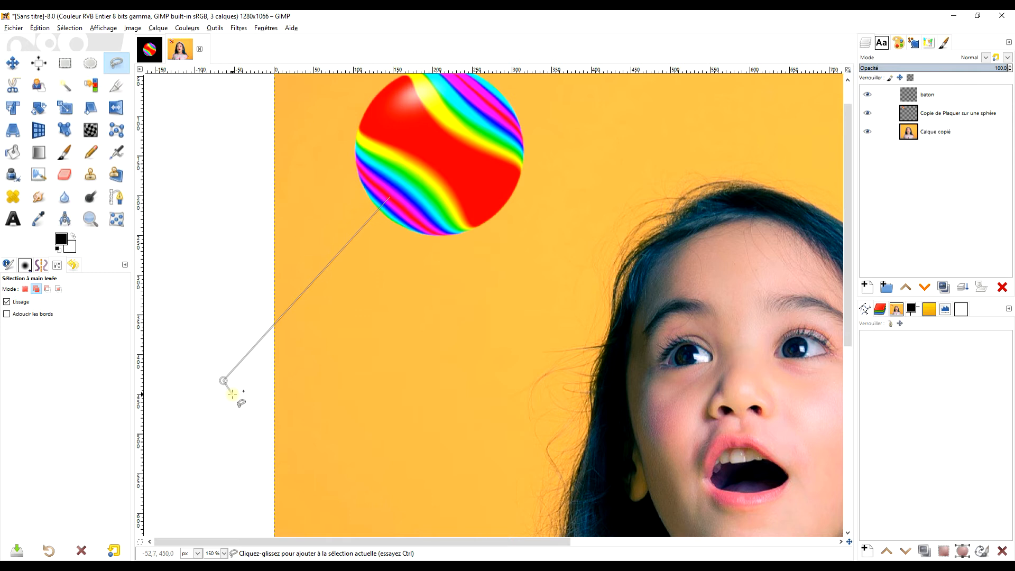
left_click(235, 394)
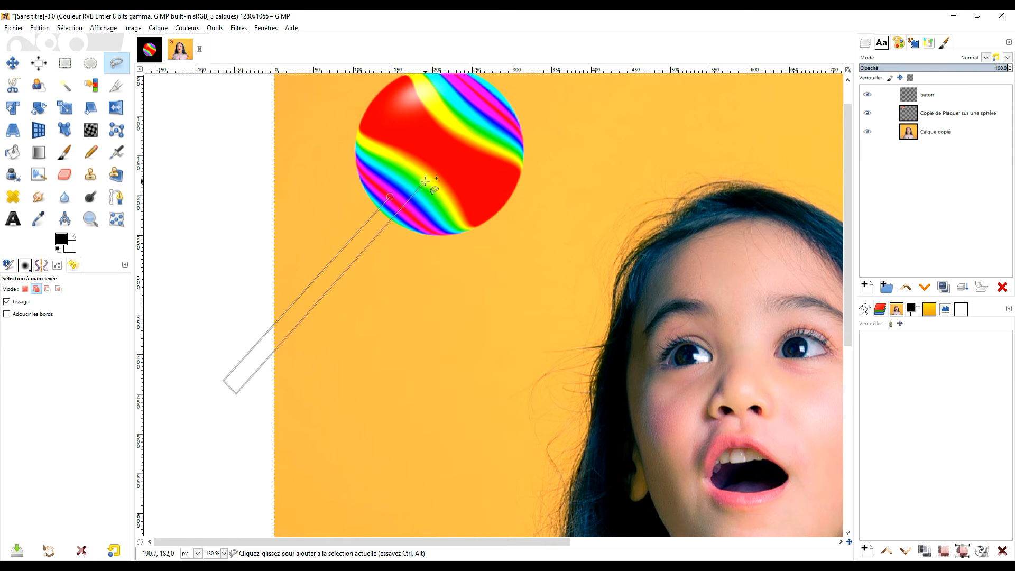
left_click(425, 183)
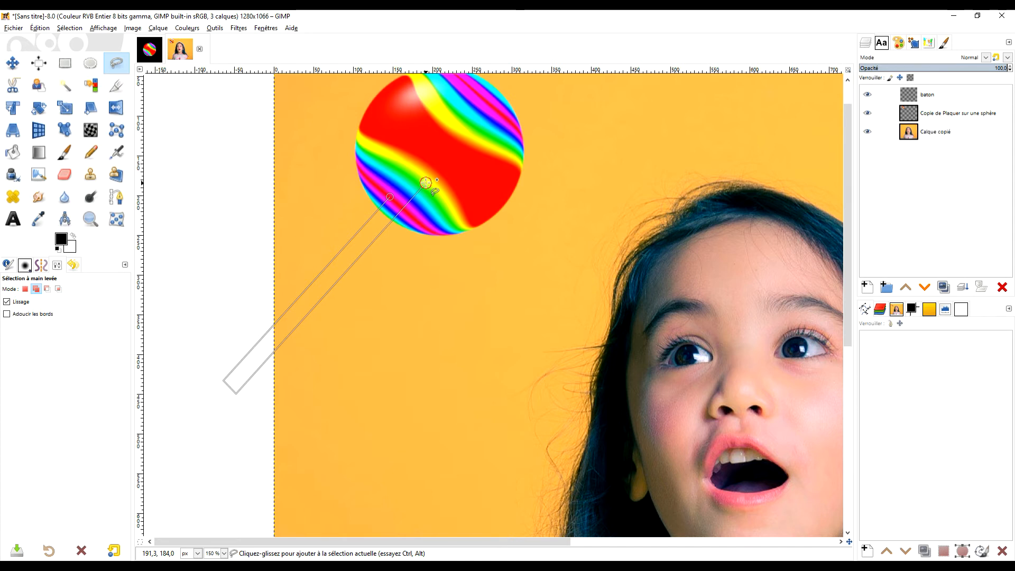
left_click(388, 197)
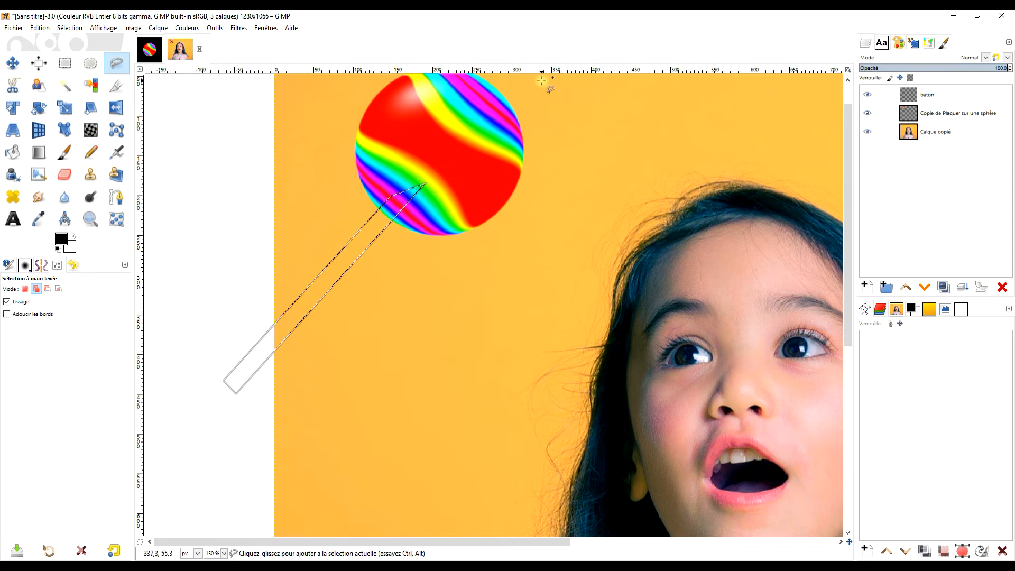
key("Return")
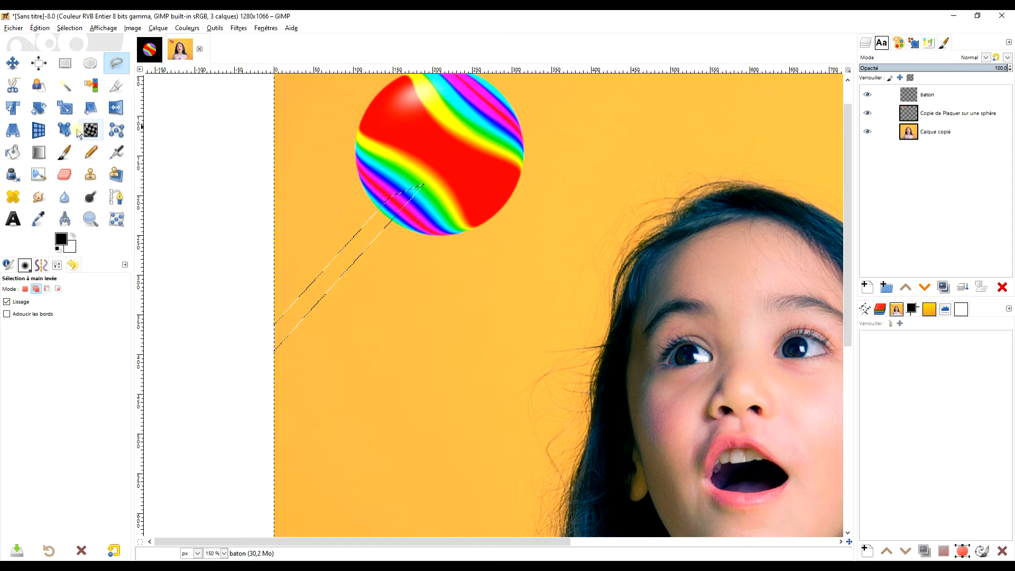
- Set the Gradient tool to the "PP vers AP (RVB)" gradient
left_click(40, 154)
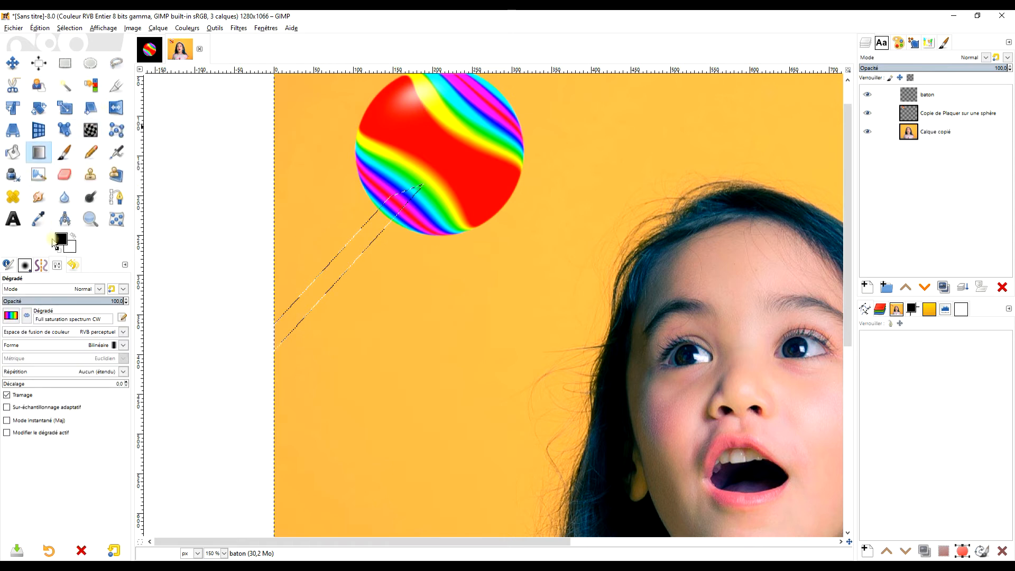
left_click(11, 315)
scroll(63, 386, "up", 10)
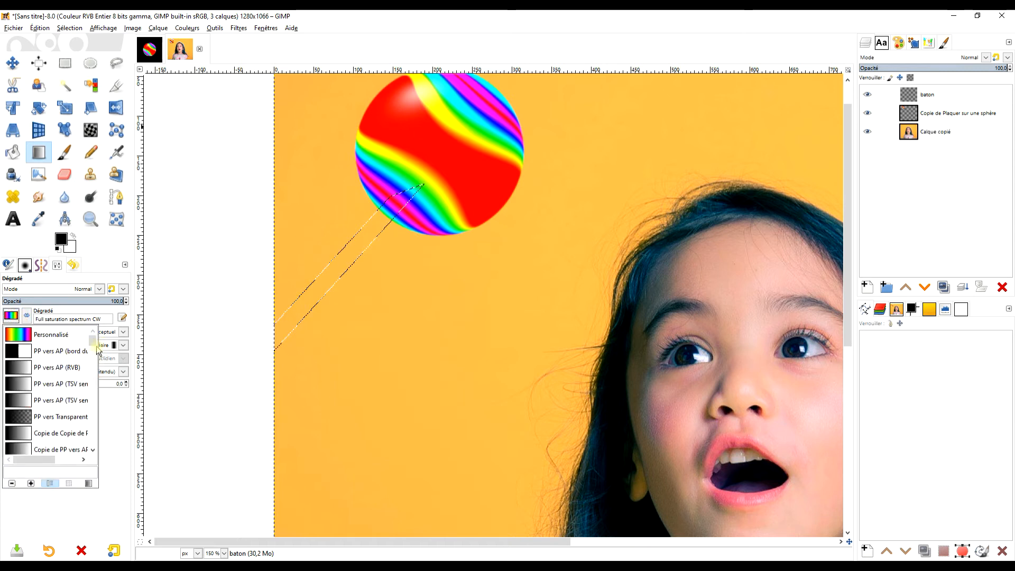
left_click(20, 370)
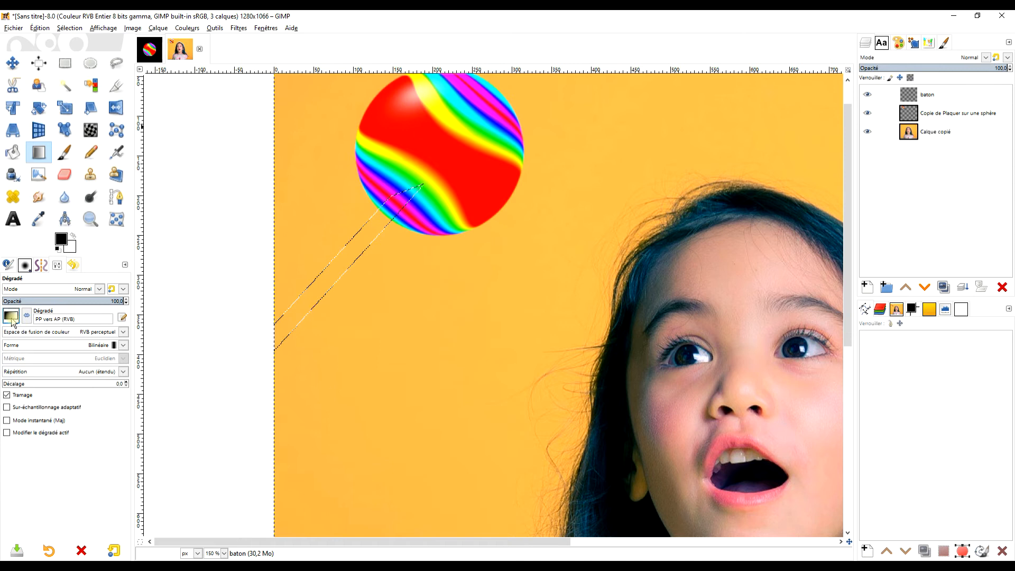
- Set the foreground colour to light grey 939393 and the background colour to dark grey 535353
left_click(62, 240)
left_click_drag(443, 217, 363, 185)
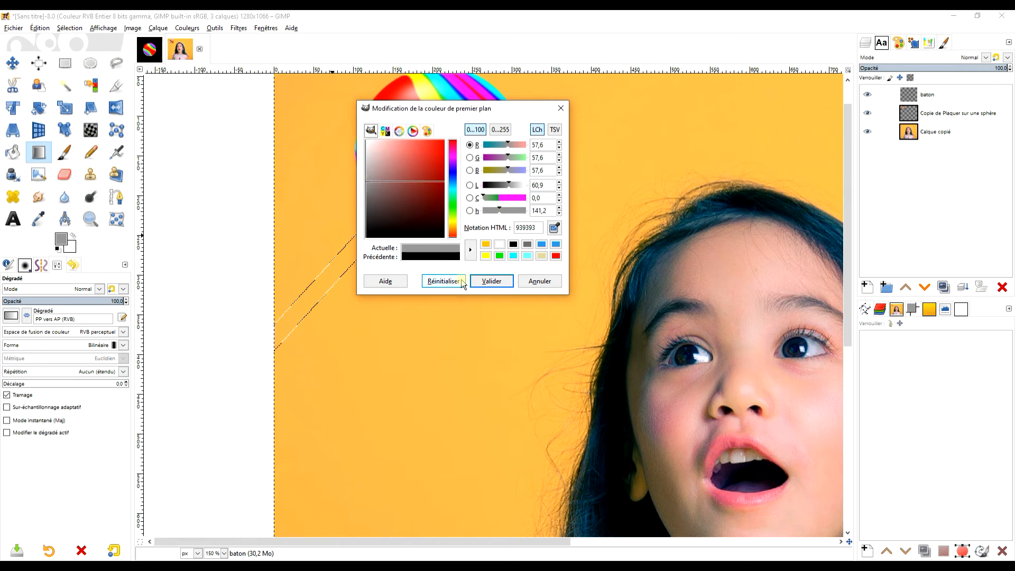
left_click(482, 281)
left_click(69, 248)
left_click_drag(366, 182, 362, 209)
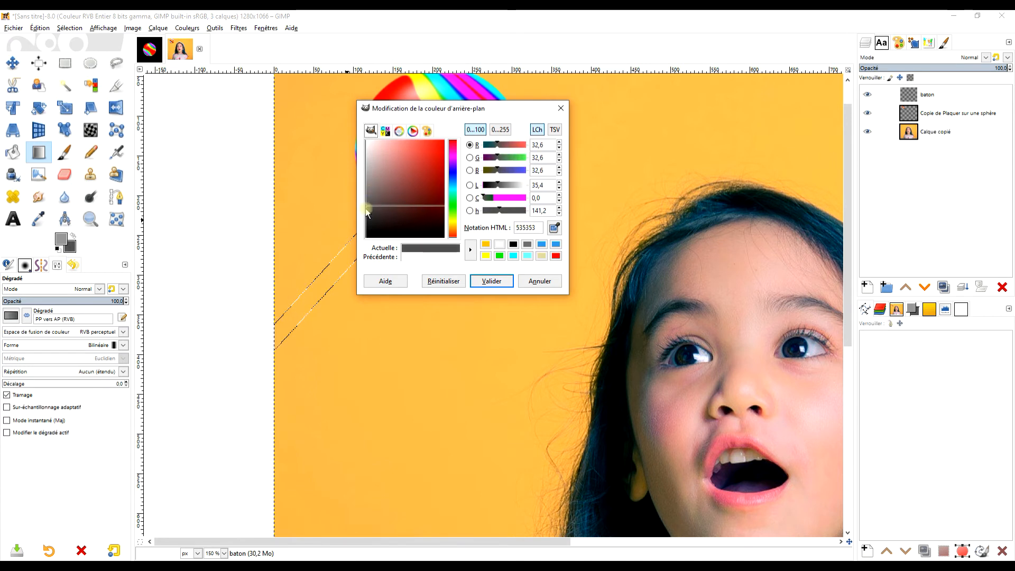
left_click(491, 281)
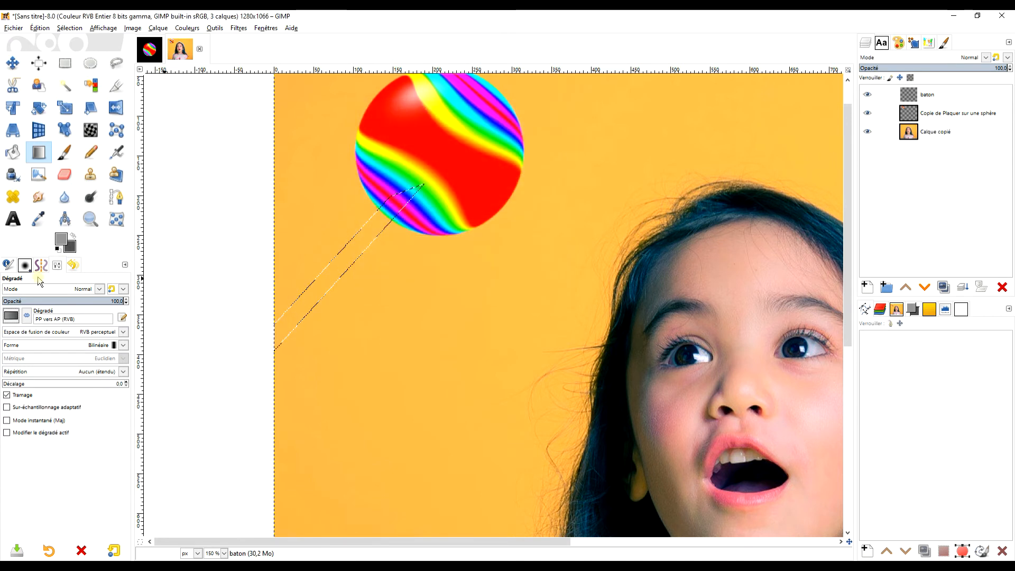
- Set the gradient shape to linear and draw a gradient of about 12 px diagonally across the stick's width
left_click(93, 347)
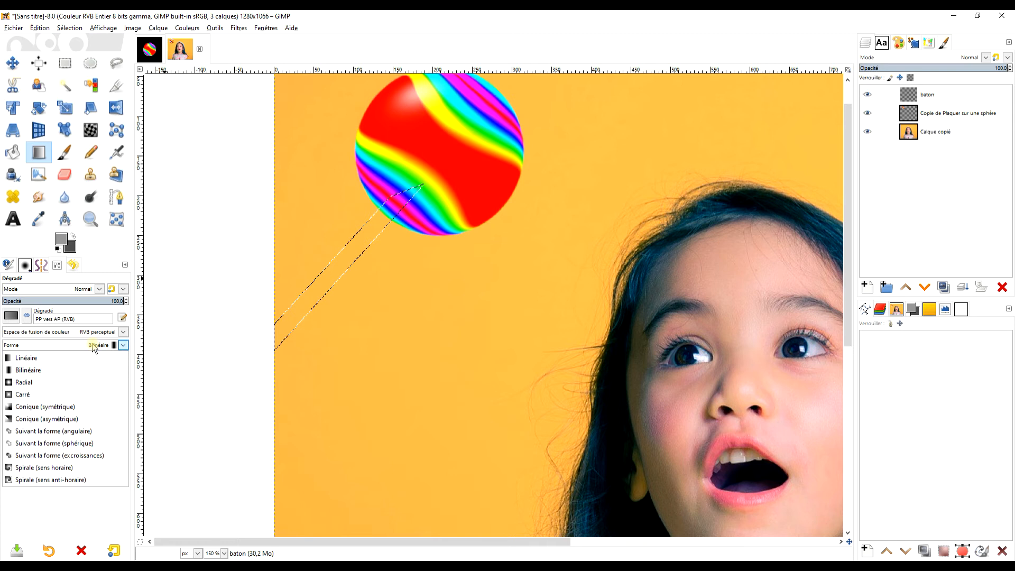
left_click(65, 359)
left_click_drag(338, 256, 354, 269)
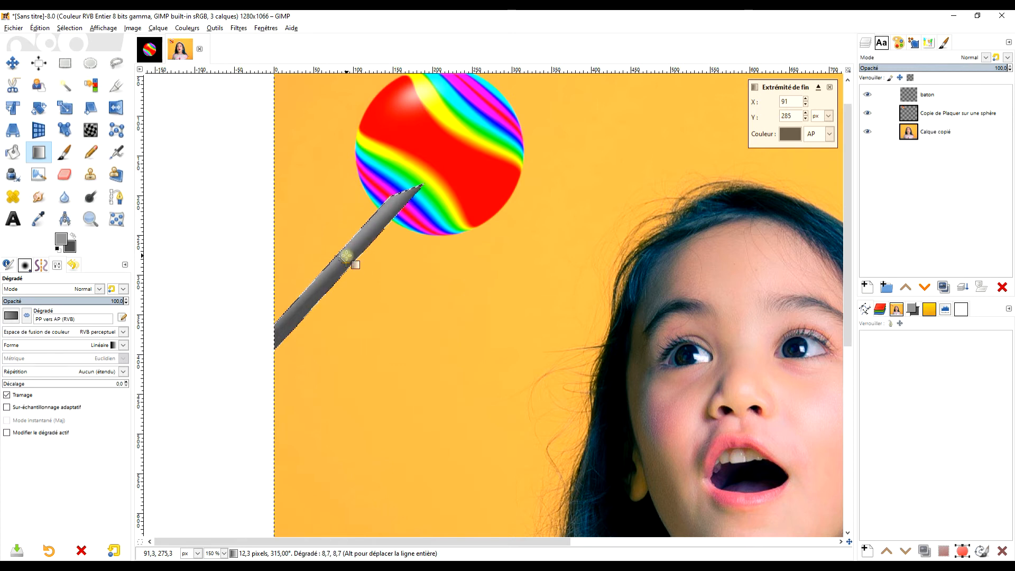
- Apply a shorter gradient of about 8 px across the stick and lower the "baton" layer beneath the ball layer
scroll(339, 256, "up", 2)
left_click(344, 264)
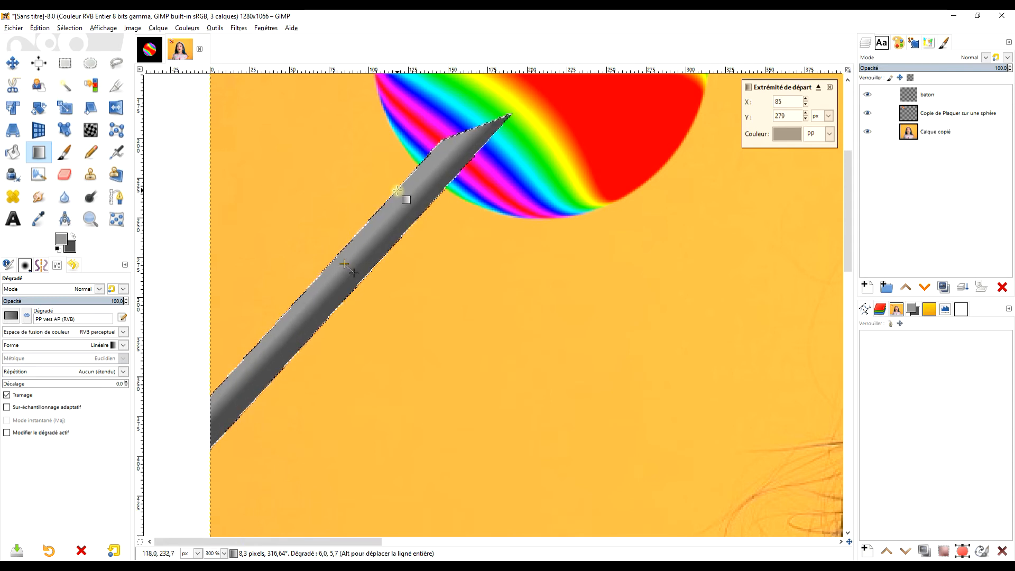
key("Return")
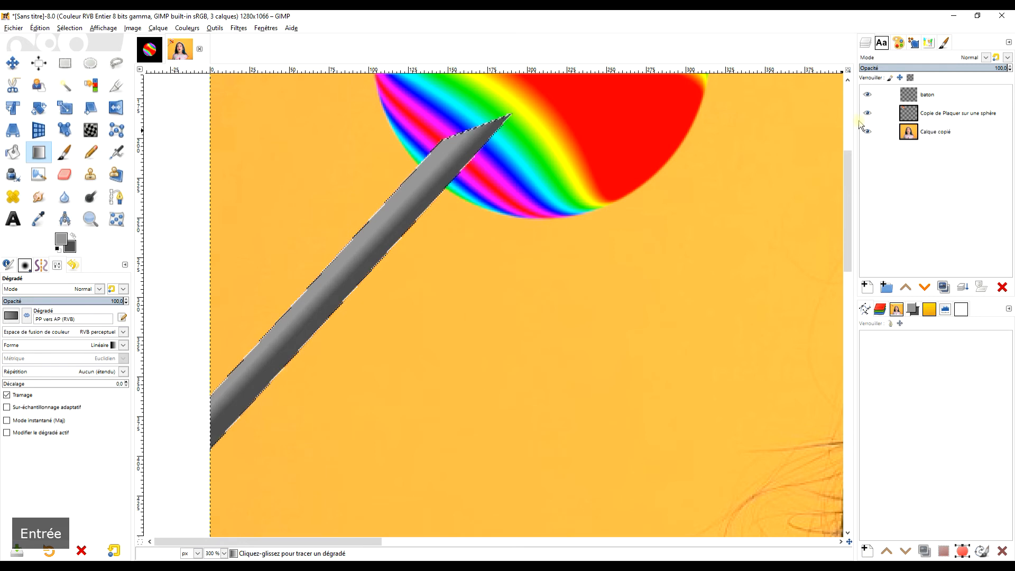
left_click(927, 97)
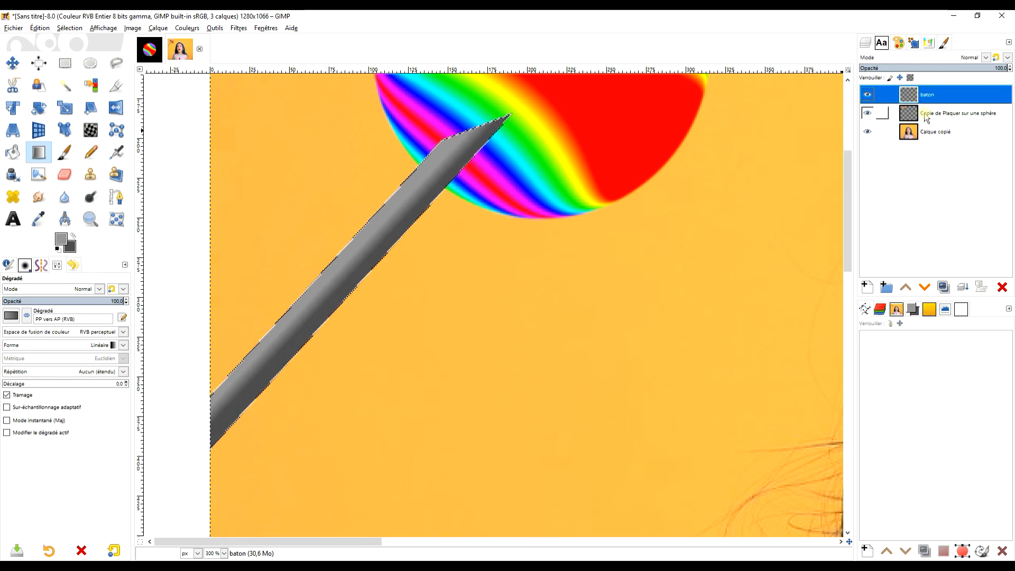
left_click(925, 288)
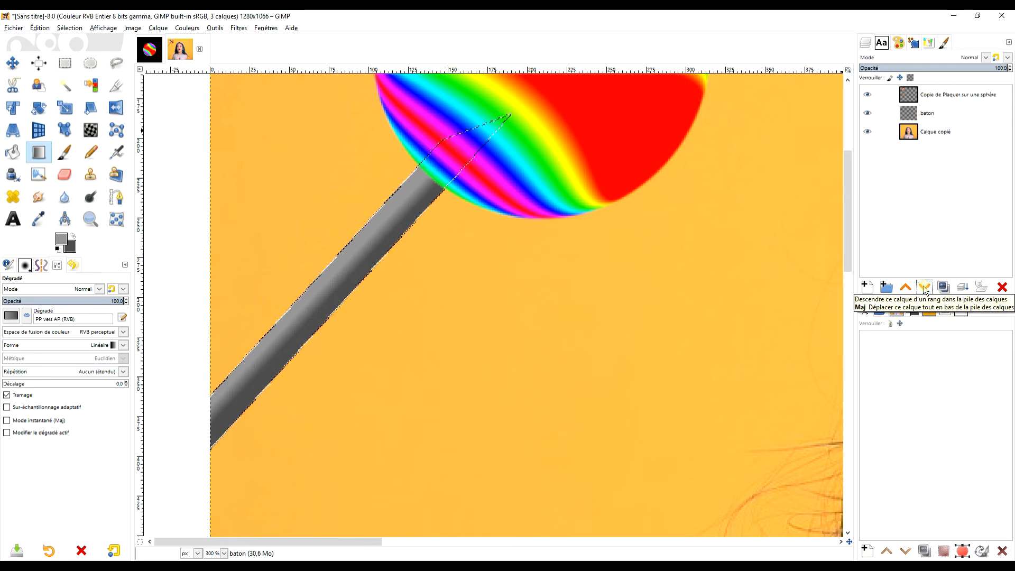
- Remove the selection around the stick
scroll(591, 175, "down", 2)
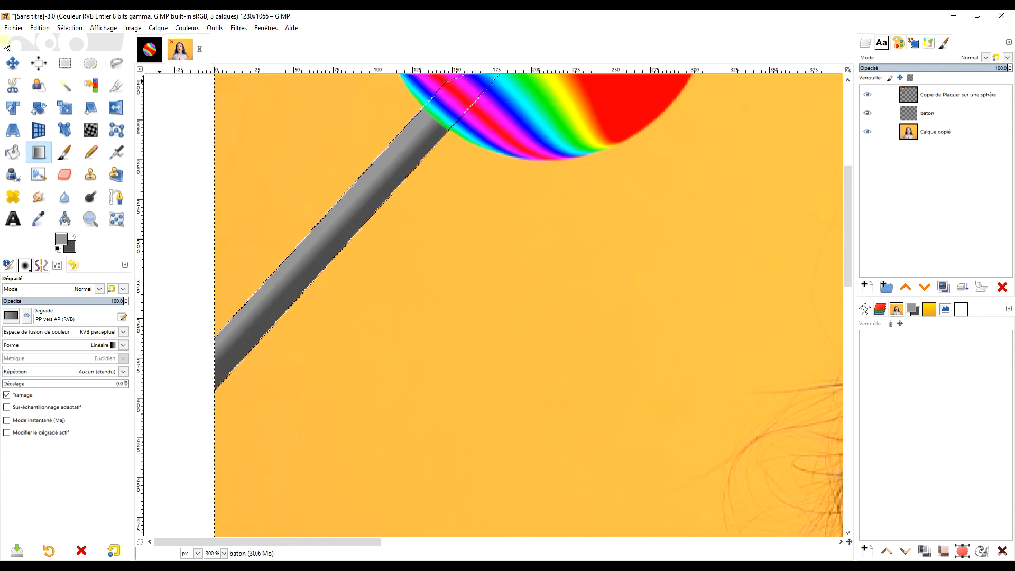
left_click(70, 28)
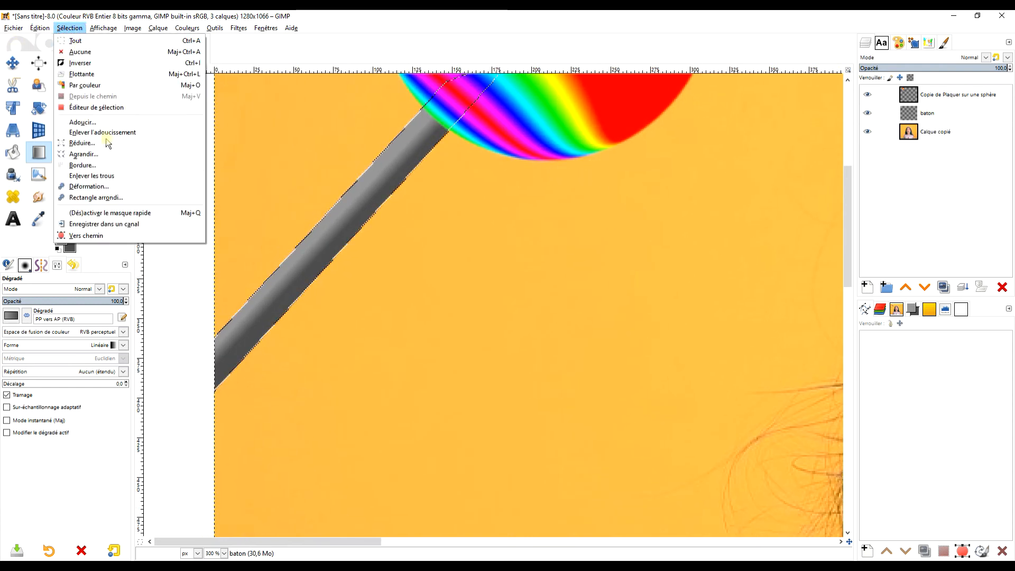
left_click(97, 51)
key("1")
- Brighten the stick with Curves by raising the value curve through about 76/142 and 166/224
left_click(187, 28)
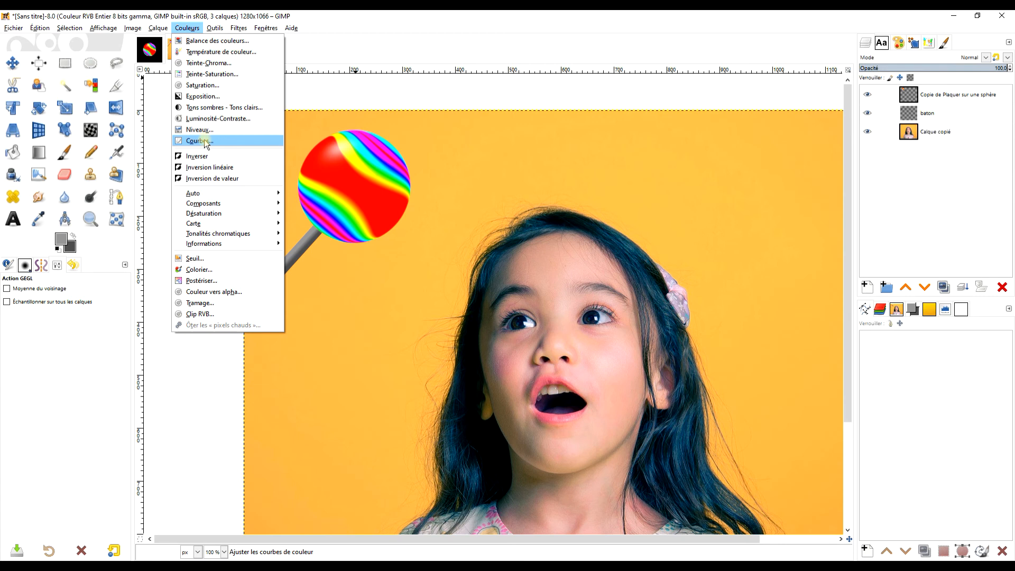
left_click(200, 140)
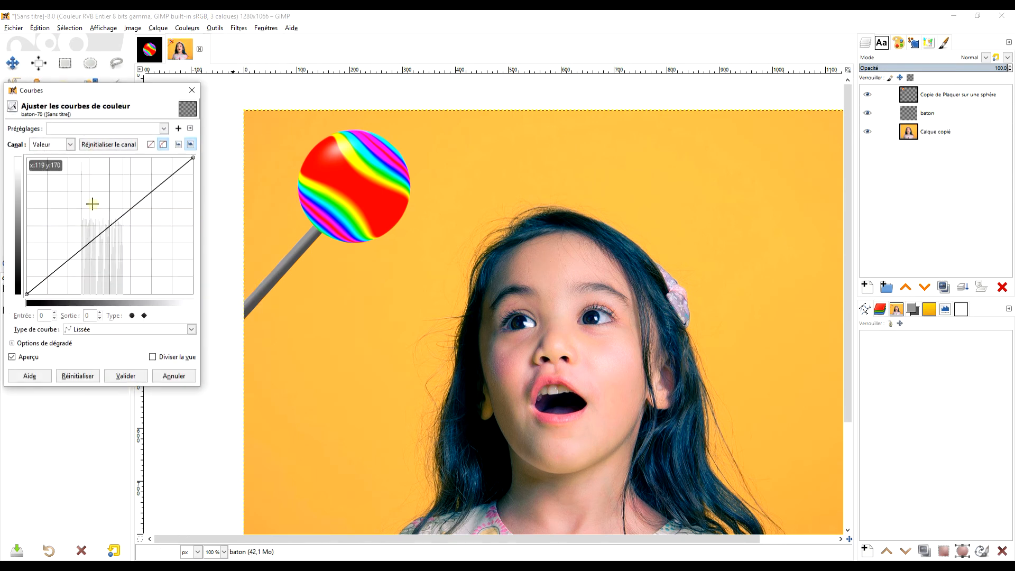
left_click_drag(99, 236, 86, 229)
mouse_move(152, 181)
left_mouse_down()
mouse_move(159, 198)
mouse_move(151, 175)
left_mouse_up()
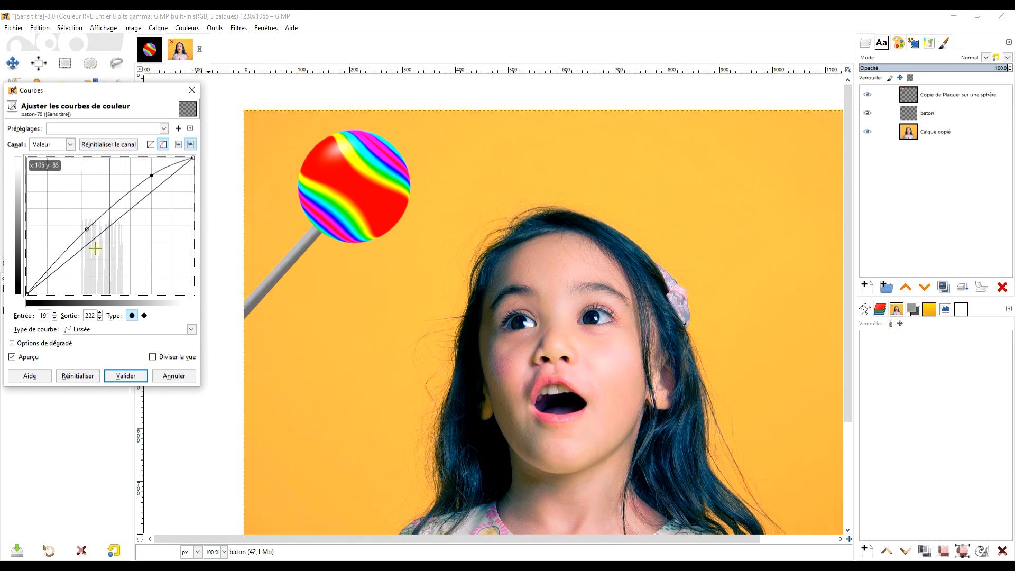
left_click_drag(87, 229, 76, 218)
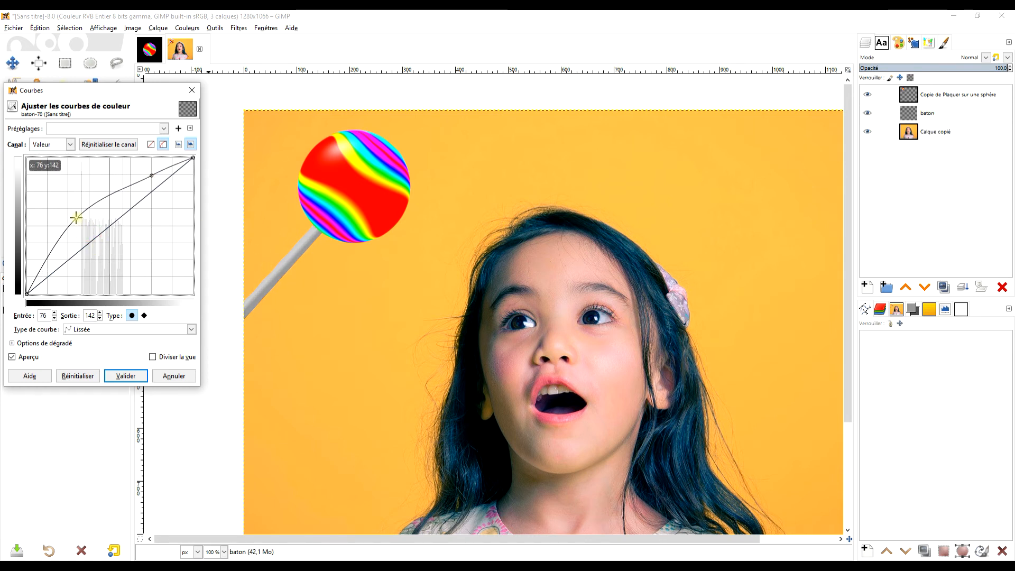
left_click_drag(152, 175, 133, 170)
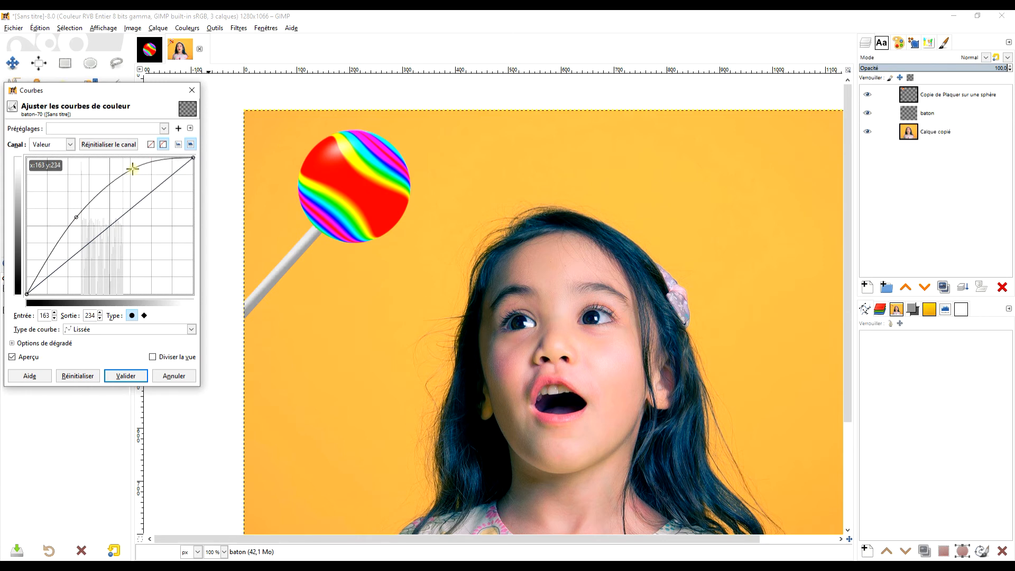
left_click_drag(132, 169, 134, 173)
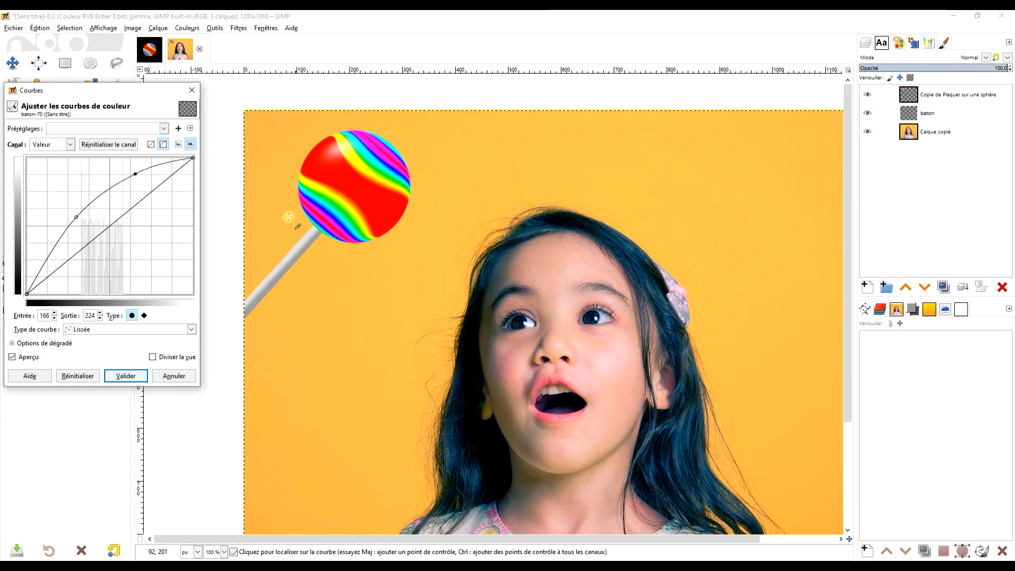
left_click(125, 376)
- Examine the brightened stick and its junction with the ball up close and within the whole photo
scroll(280, 231, "up", 3, "ctrl")
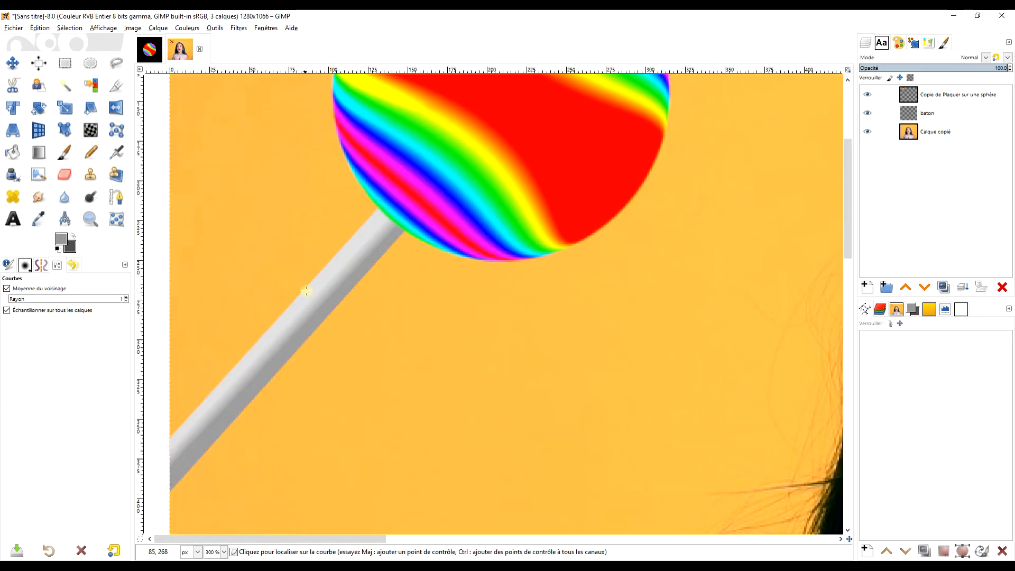
scroll(312, 238, "down", 2, "ctrl")
scroll(587, 269, "down", 2, "ctrl")
scroll(570, 269, "up", 2, "ctrl")
left_click_drag(541, 270, 495, 254)
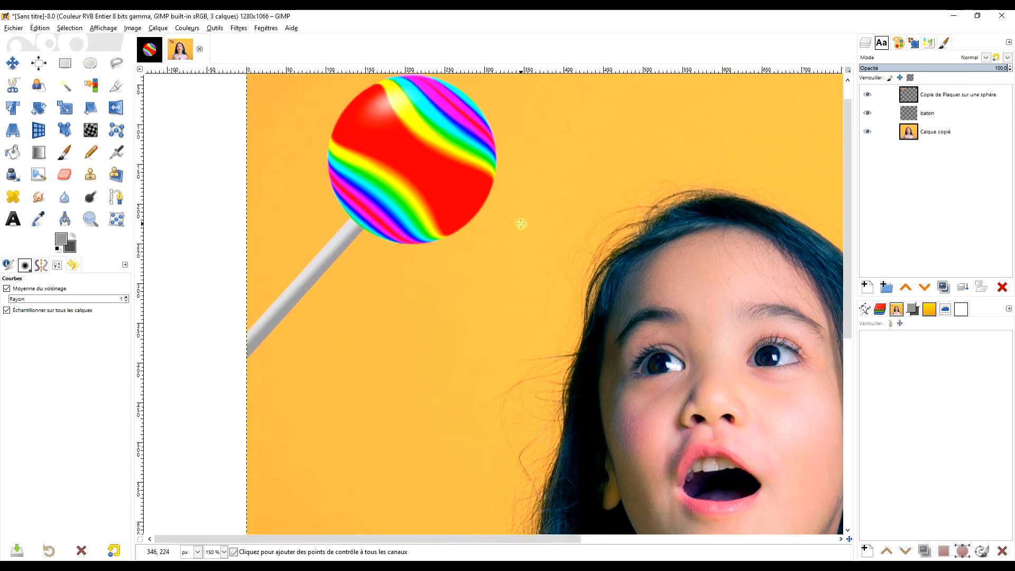
scroll(521, 222, "down", 1, "ctrl")
left_click_drag(551, 208, 517, 265)
- Rename the layer "Copie de Plaquer sur une sphère" as "boule"
left_click(971, 99)
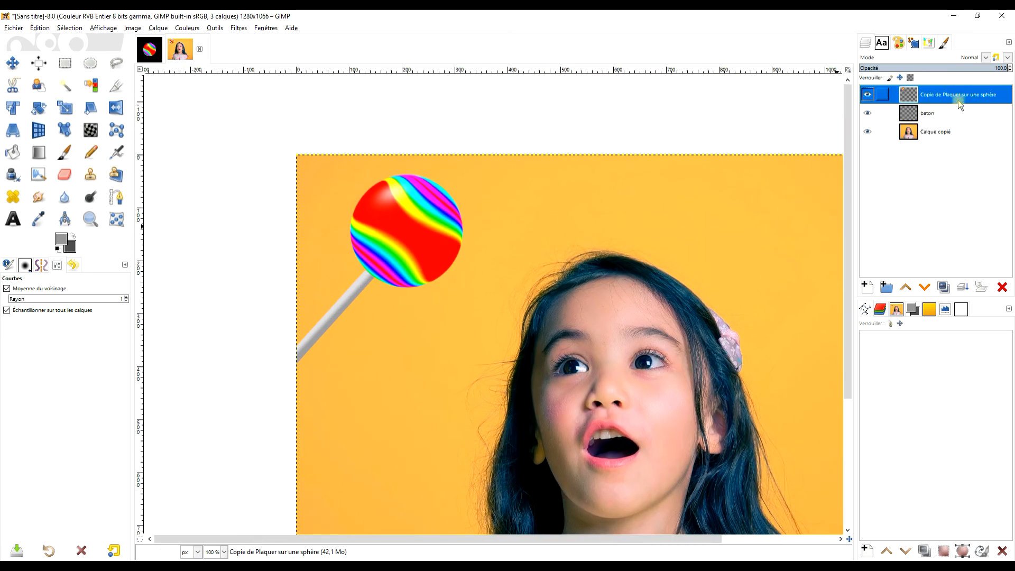
left_click_drag(595, 233, 563, 226)
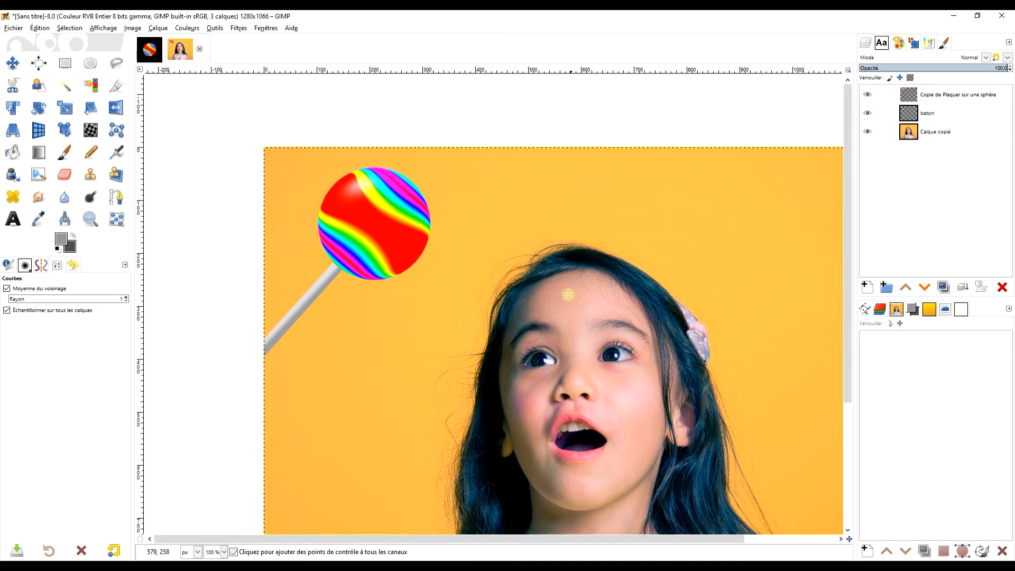
scroll(614, 341, "up", 1, "ctrl")
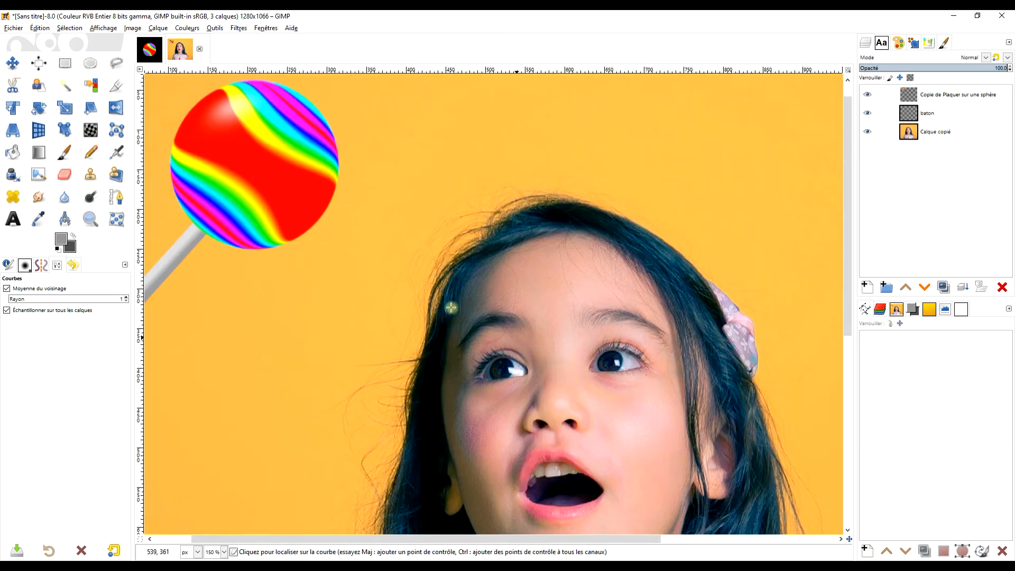
scroll(369, 220, "down", 2, "ctrl")
left_click(948, 98)
double_click(947, 98)
type("boul")
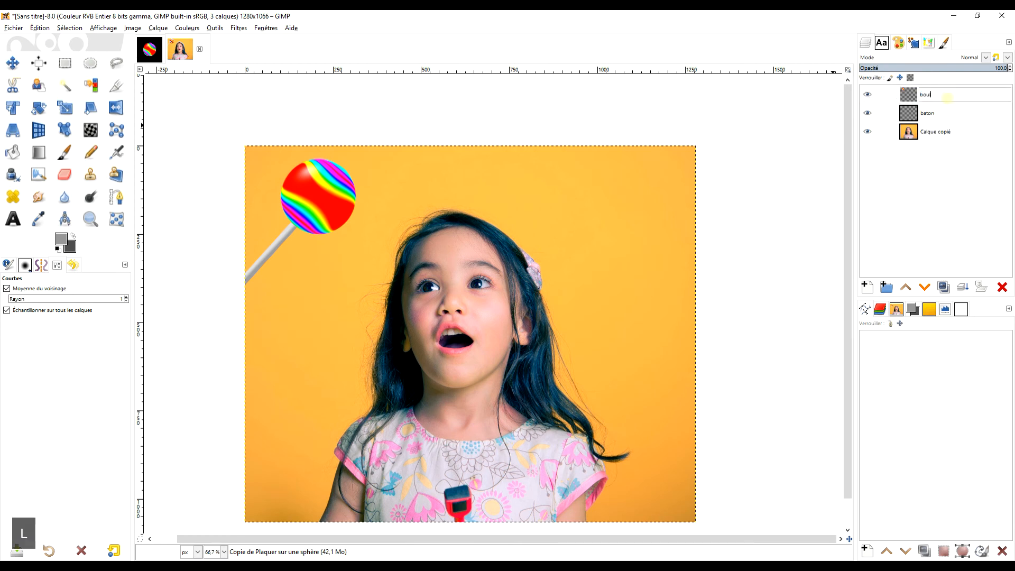
type("e")
key("Return")
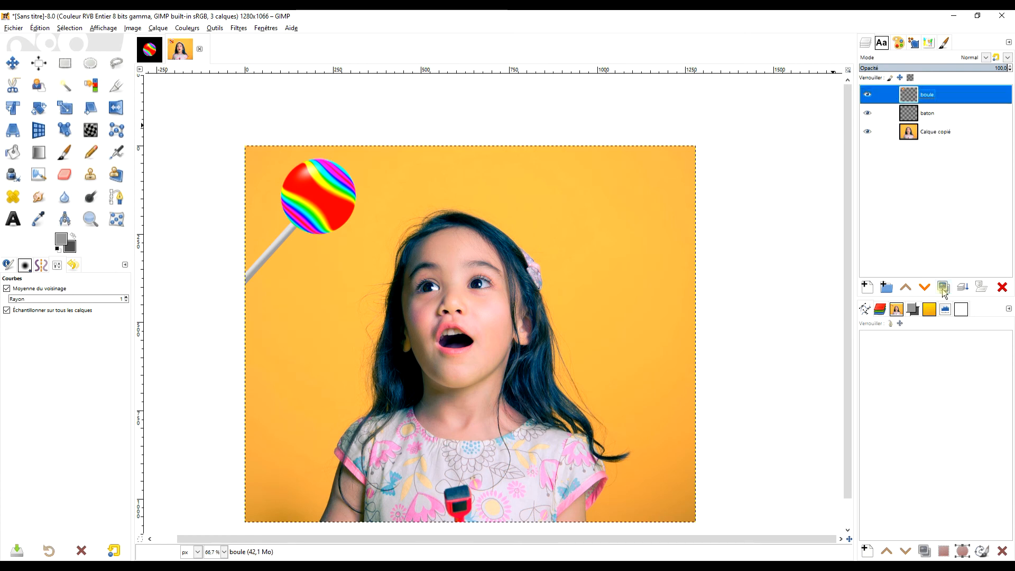
- Place a duplicate of the "boule" layer over the girl's face and crop that layer to its content
left_click(944, 288)
key("m")
left_click_drag(325, 193, 454, 292)
left_click(157, 28)
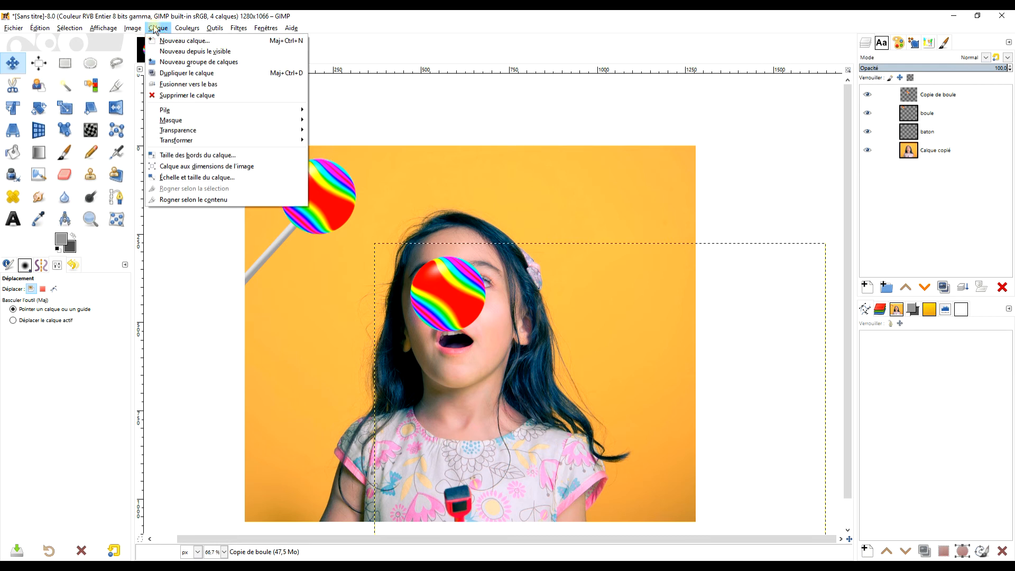
left_click(202, 201)
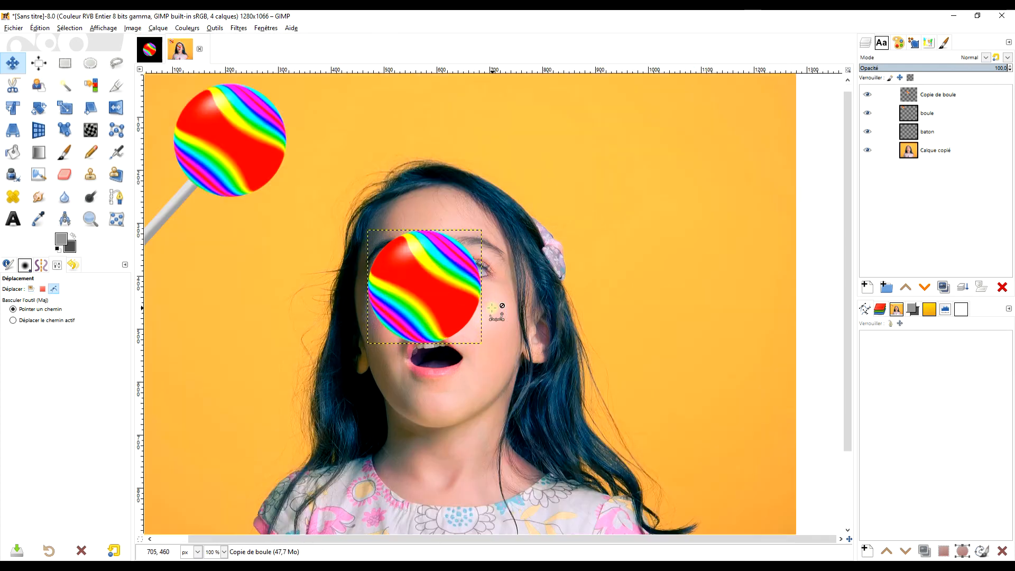
- Scale the duplicated ball to 32 x 32 px and position it over the iris of the eye nearer the lollipop
scroll(492, 307, "up", 2)
left_click_drag(414, 270, 456, 284)
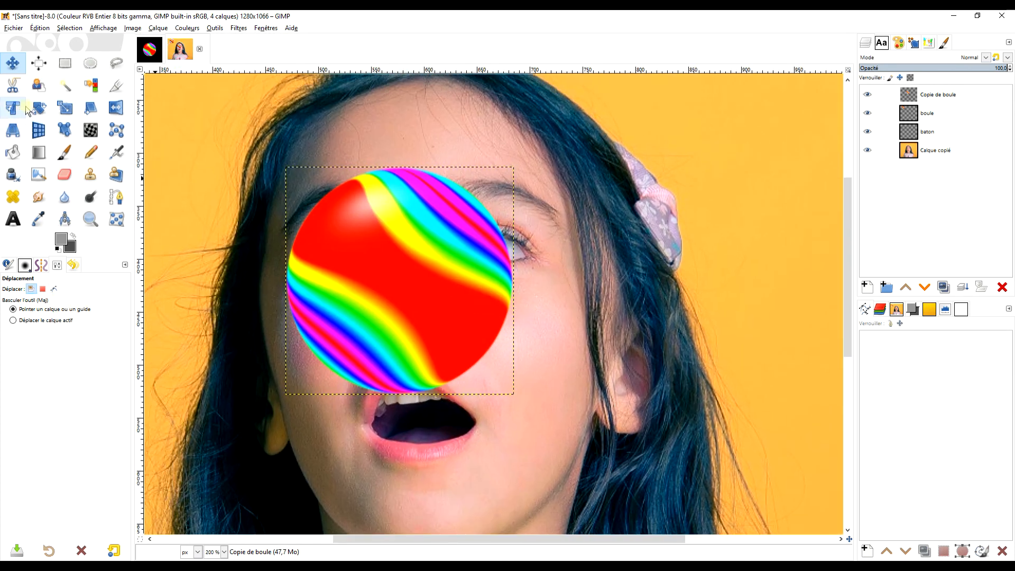
left_click(61, 108)
left_click(406, 294)
left_click_drag(523, 404, 331, 222)
left_click_drag(309, 190, 364, 276)
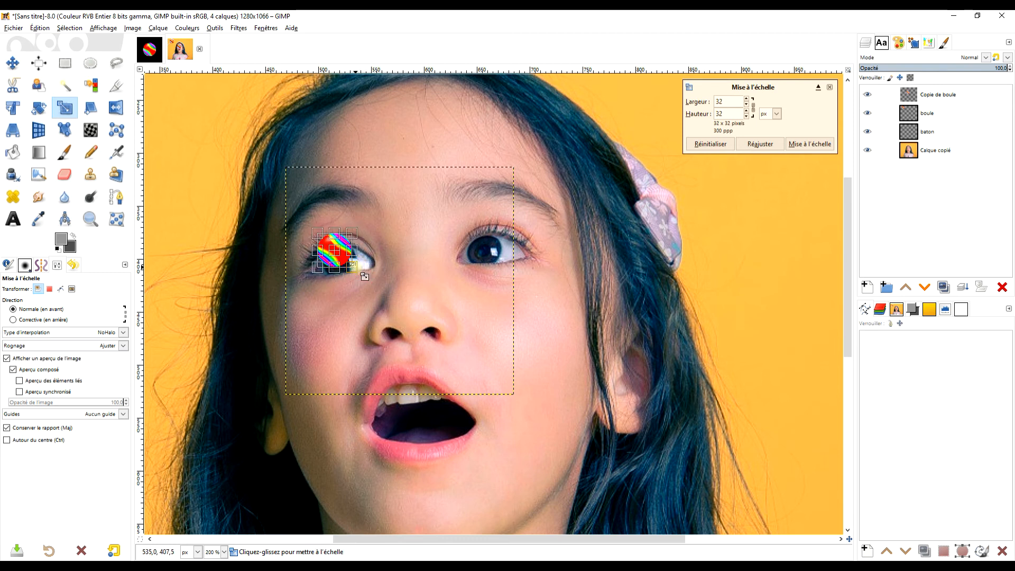
left_click(810, 144)
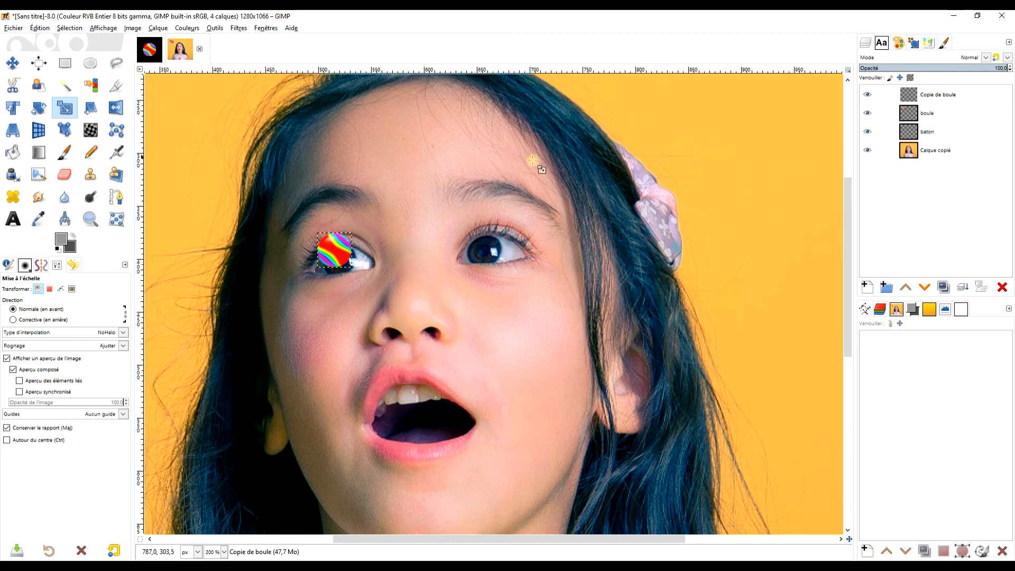
- Resize the "Copie de boule" layer to the image dimensions
left_click(910, 95)
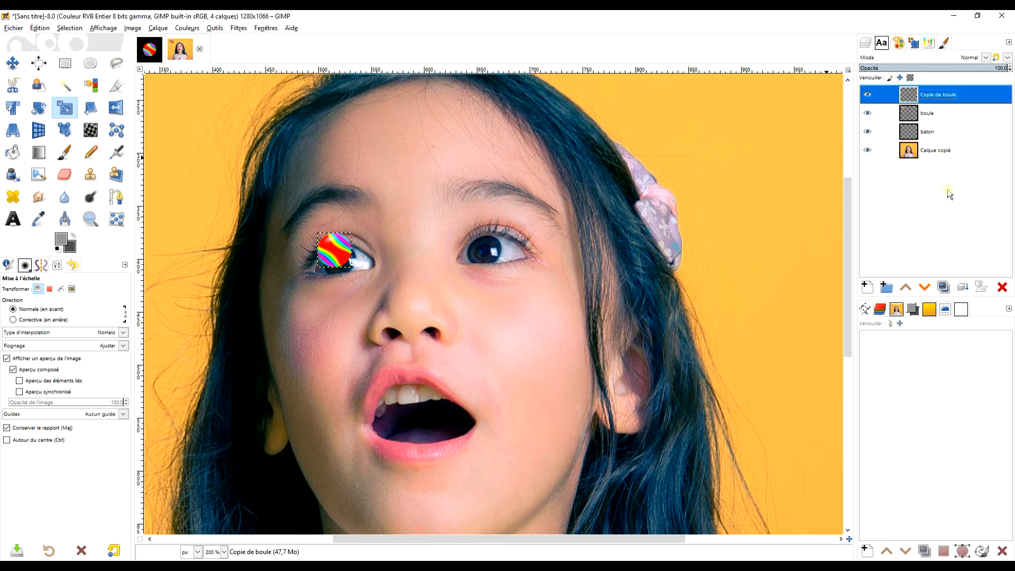
right_click(912, 99)
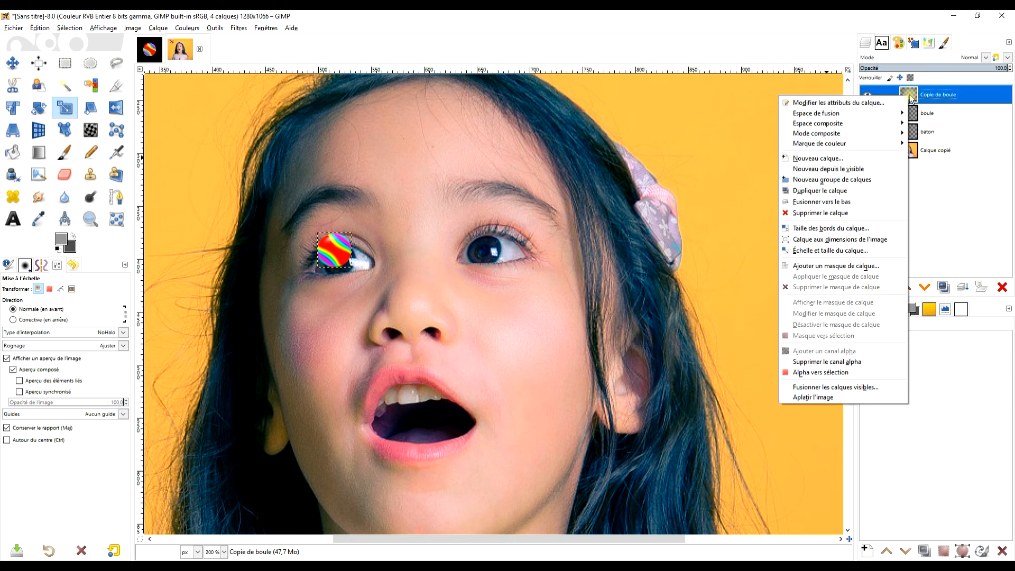
left_click(882, 239)
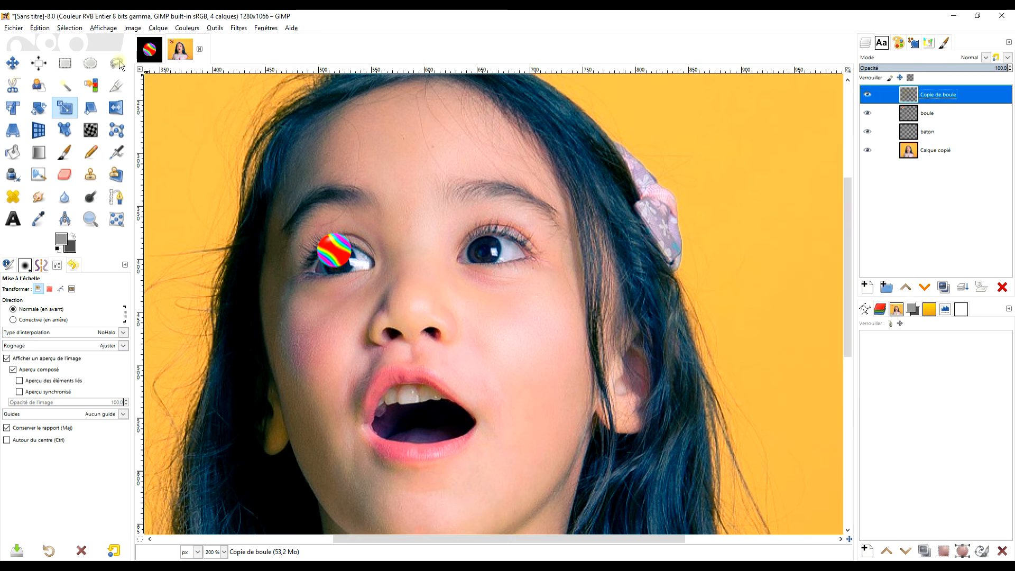
- Select a rectangle of about 65 x 68 px around the small ball, then copy and paste its content
left_click(65, 63)
left_click_drag(302, 216, 370, 289)
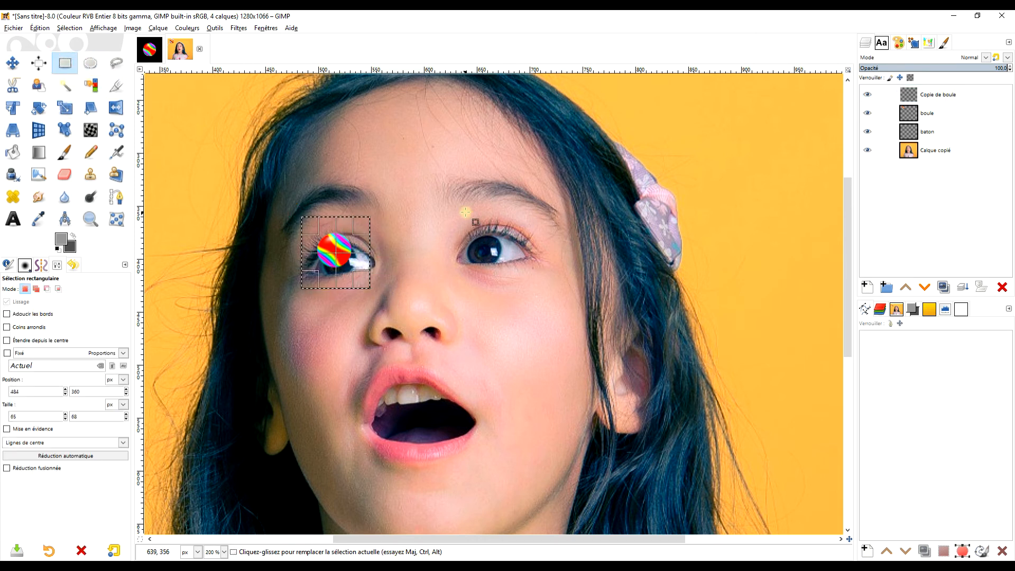
key("ctrl+c")
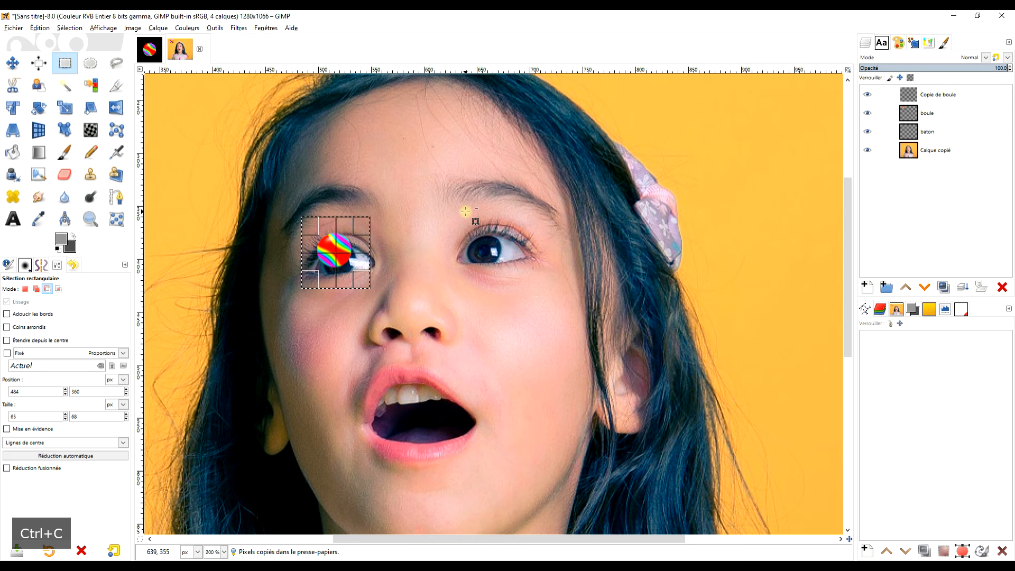
left_click(39, 28)
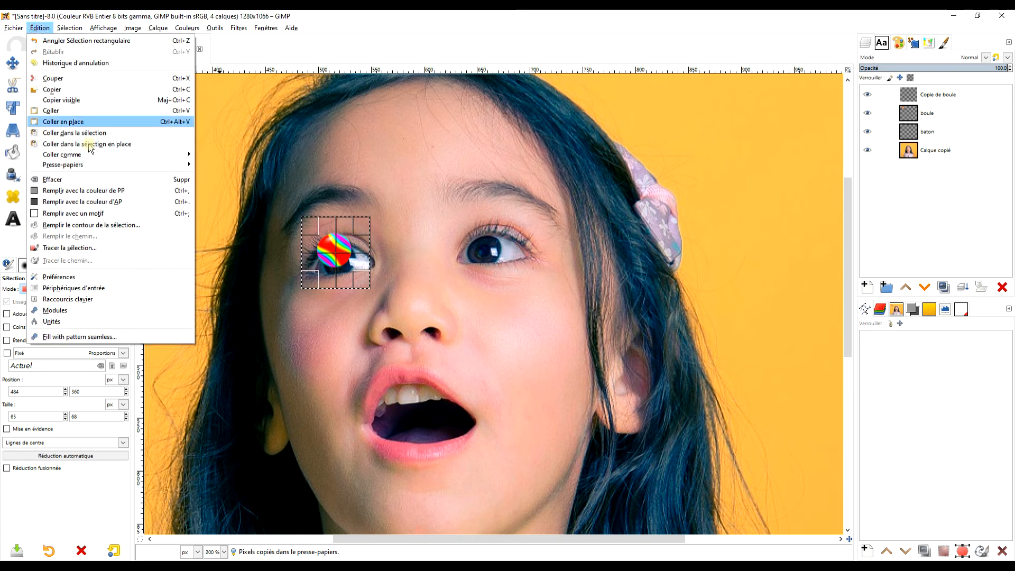
left_click(40, 28)
left_click(41, 28)
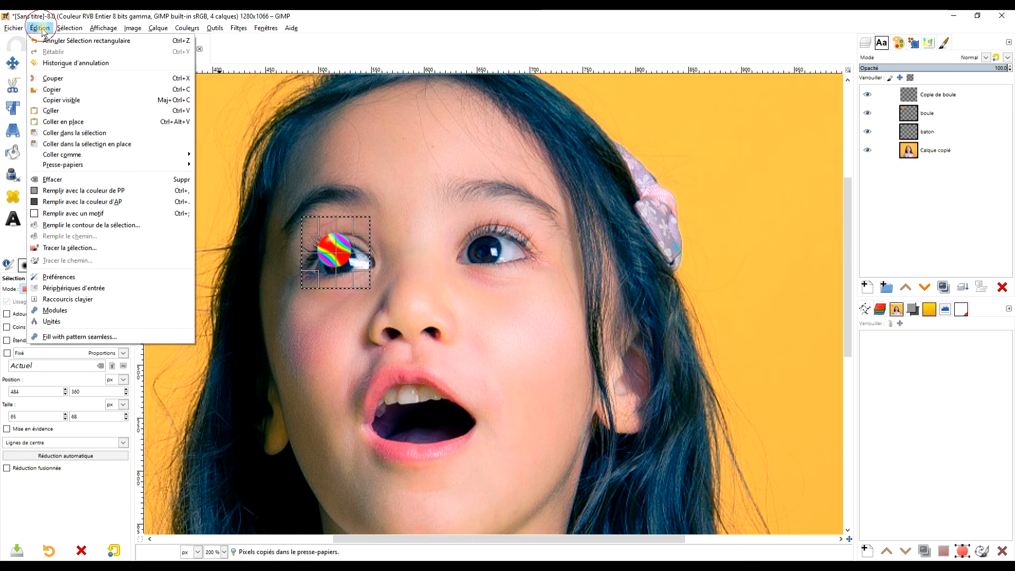
left_click(83, 110)
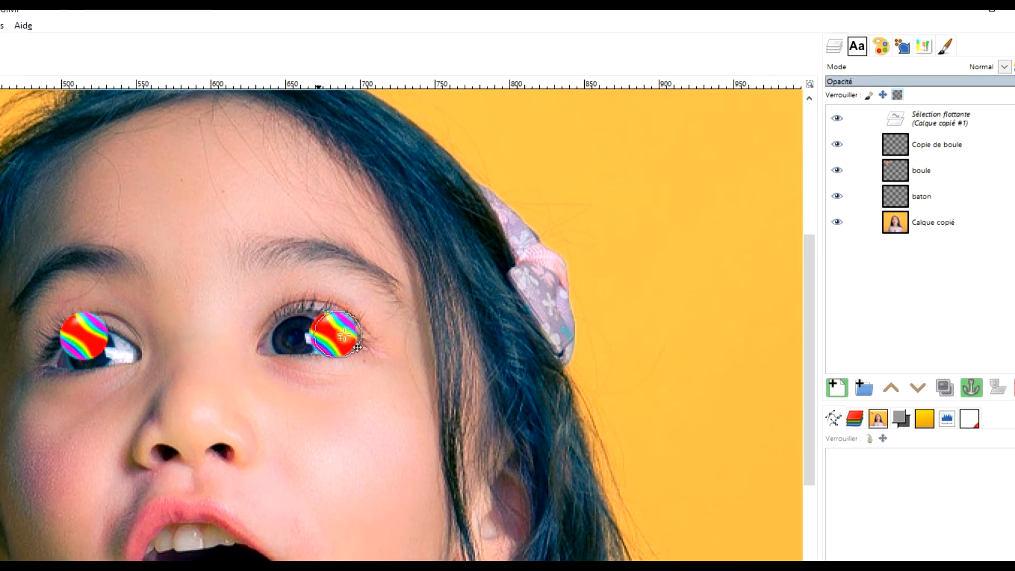
- Anchor the pasted ball over the other eye's iris and lower the "Copie de boule" layer's opacity until the balls are barely visible
left_click_drag(343, 335, 296, 326)
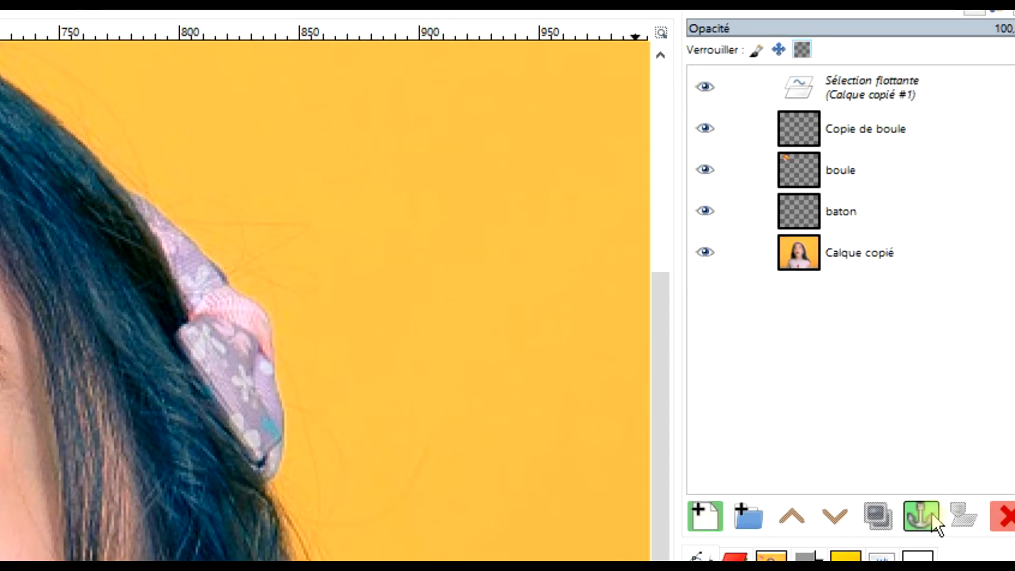
left_click(922, 516)
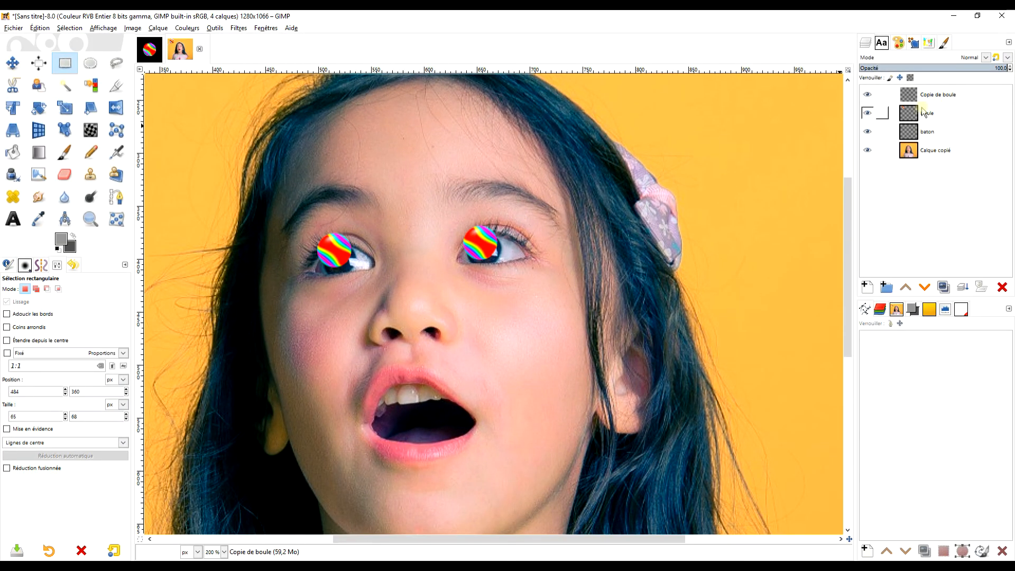
left_click_drag(934, 69, 865, 72)
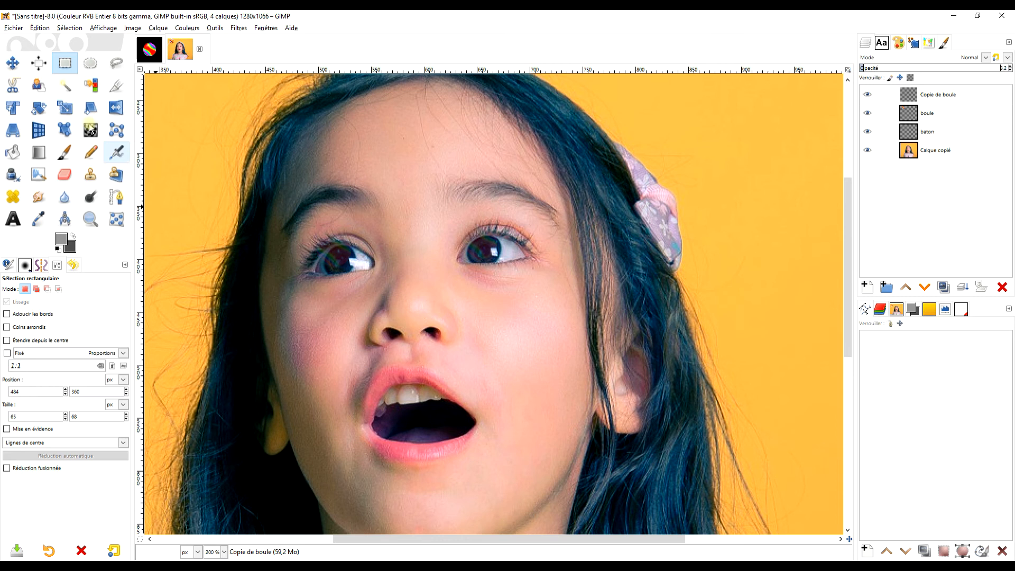
- Crop the "Copie de boule" layer to its content and shift the ball reflections slightly downward over the irises
left_click(158, 28)
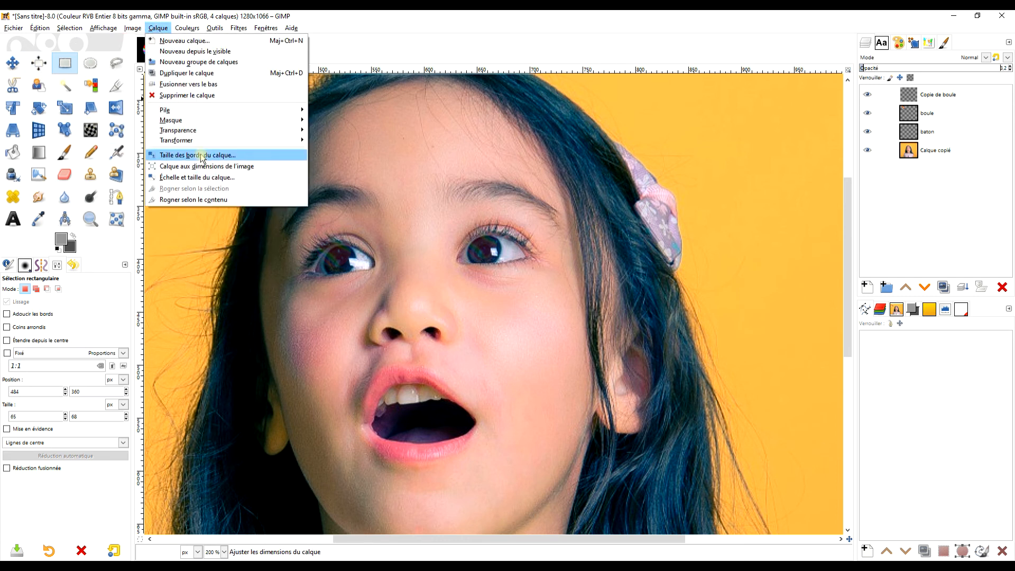
left_click(200, 200)
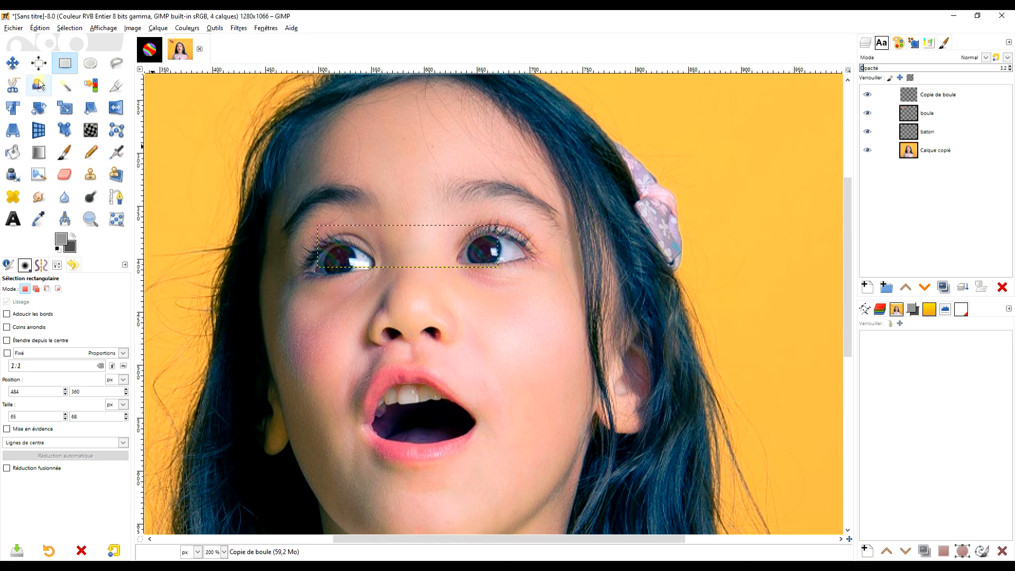
left_click(13, 63)
left_click_drag(356, 265, 360, 274)
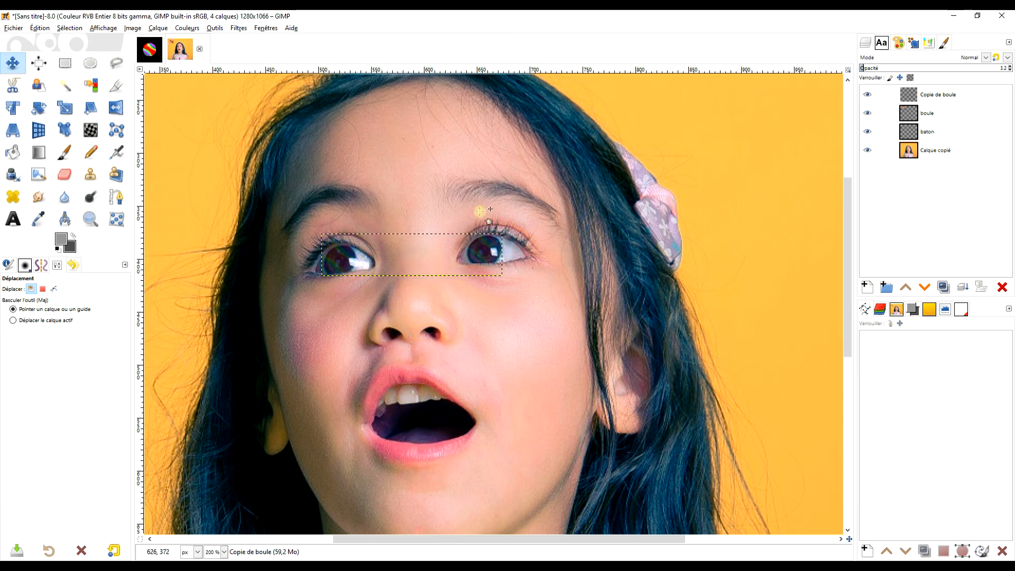
- Resize the "Copie de boule" layer to the image dimensions and fine-tune its opacity
right_click(916, 98)
left_click(880, 238)
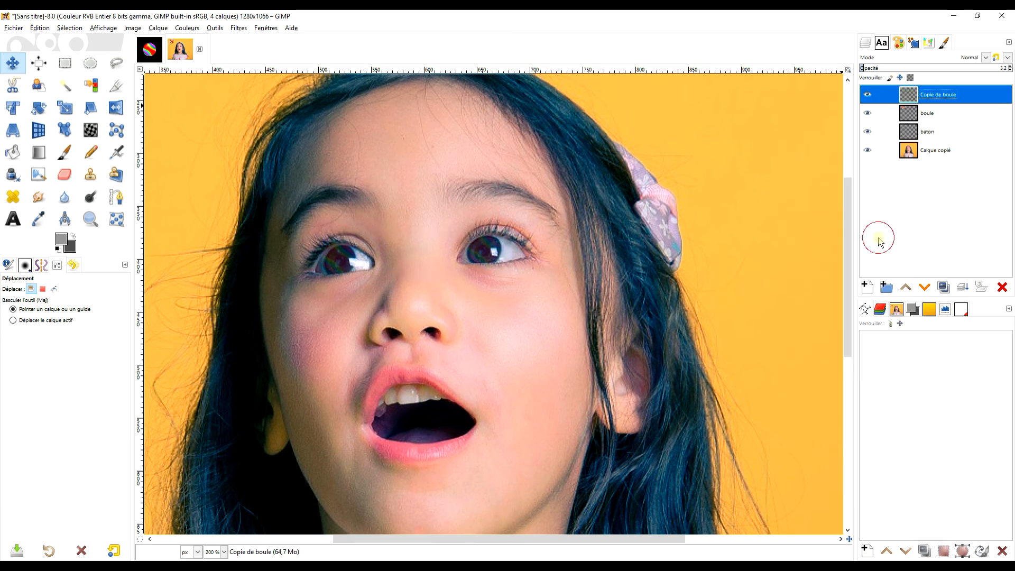
key("1")
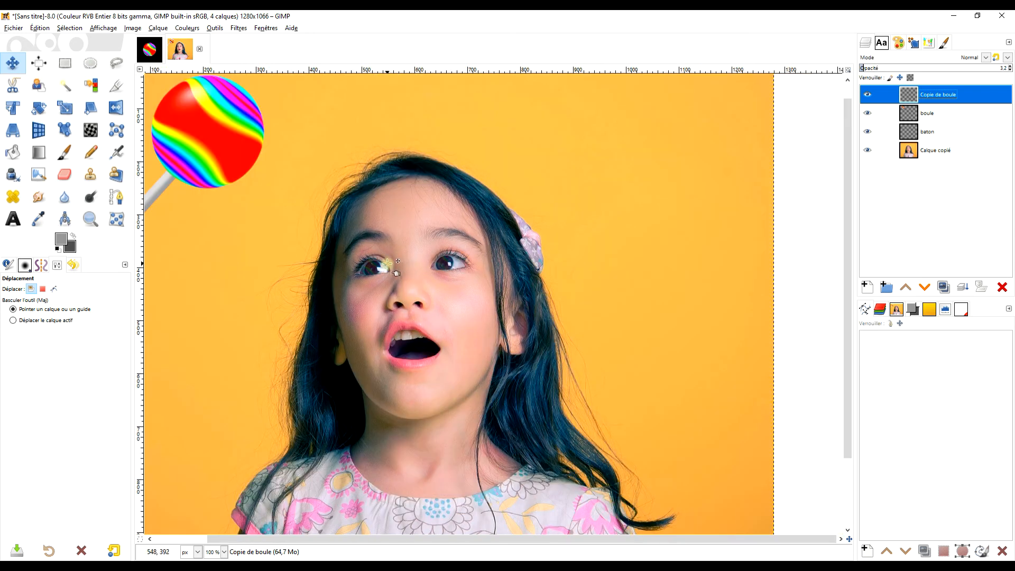
key("2")
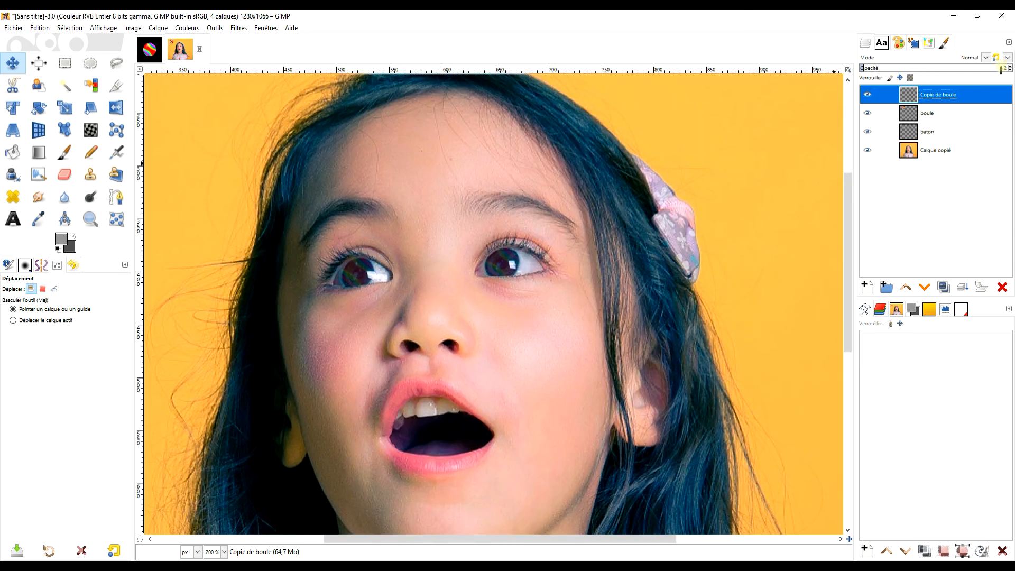
left_click(1010, 70)
left_click(1011, 71)
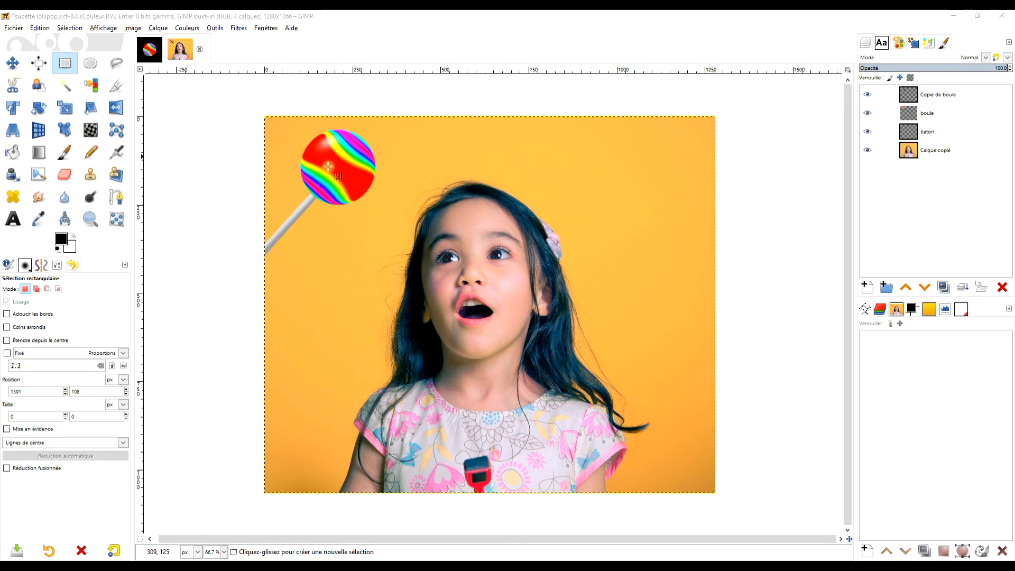
- Create a transparent 1280 x 1066 px layer named "ombre" directly above the "boule" layer
left_click_drag(484, 172, 460, 161)
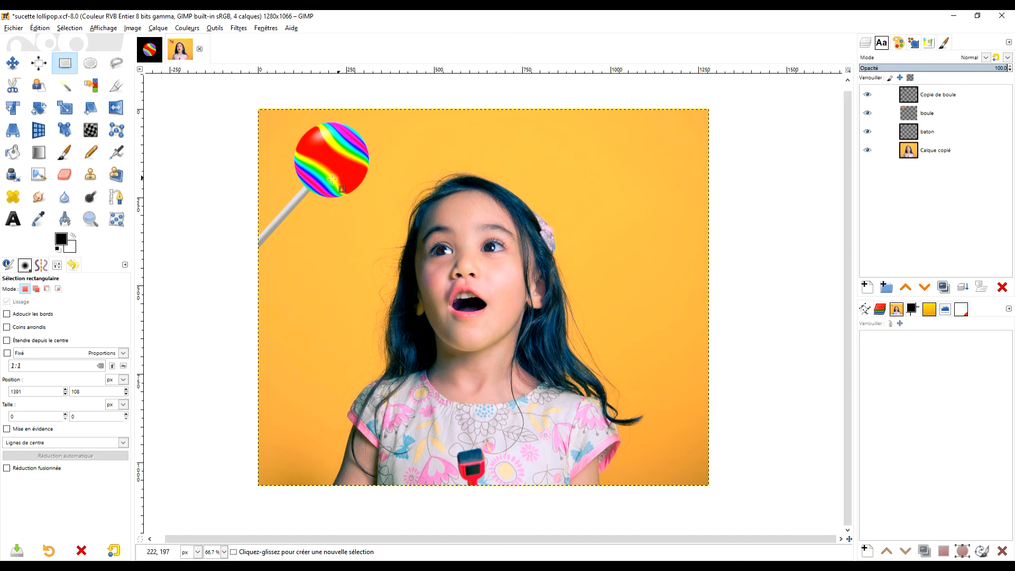
scroll(323, 147, "up", 3)
left_click_drag(332, 168, 400, 177)
left_click_drag(461, 270, 444, 293)
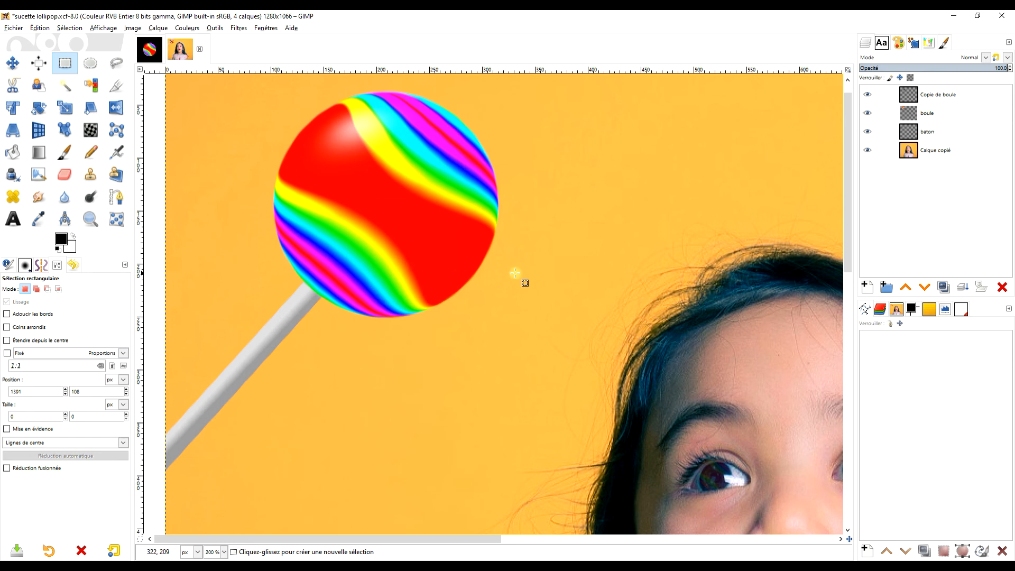
scroll(515, 273, "down", 3)
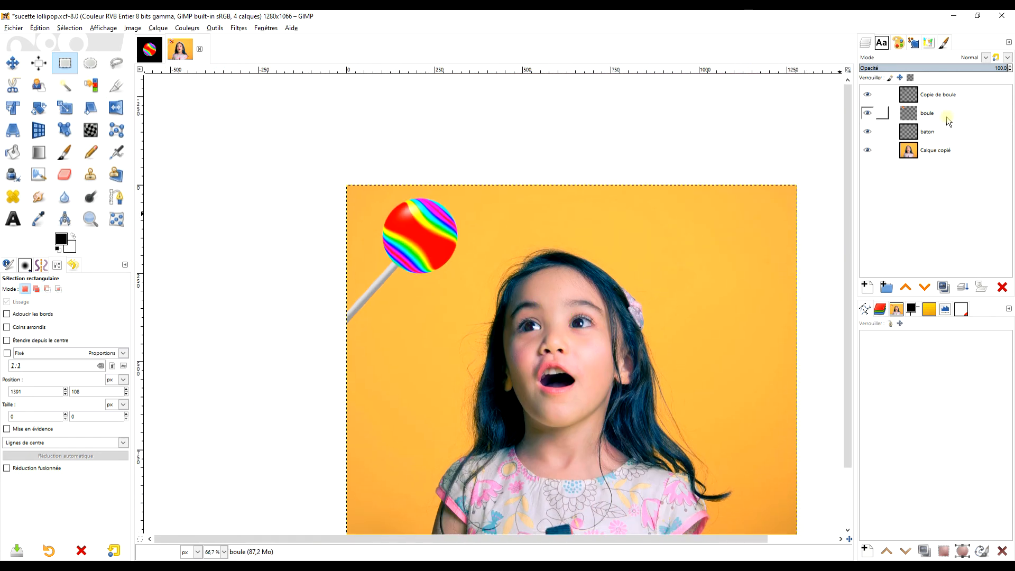
left_click(947, 120)
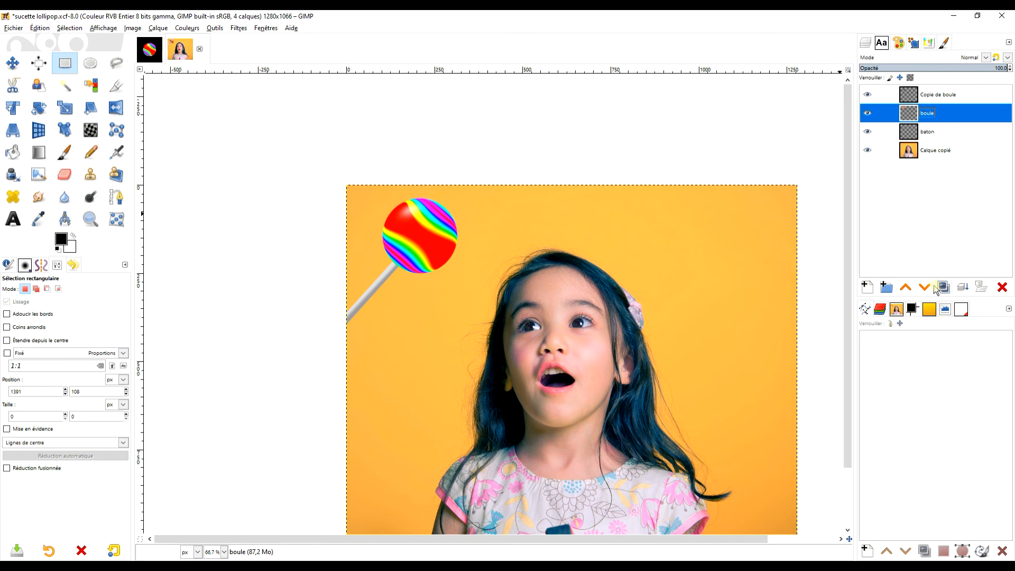
left_click(867, 287)
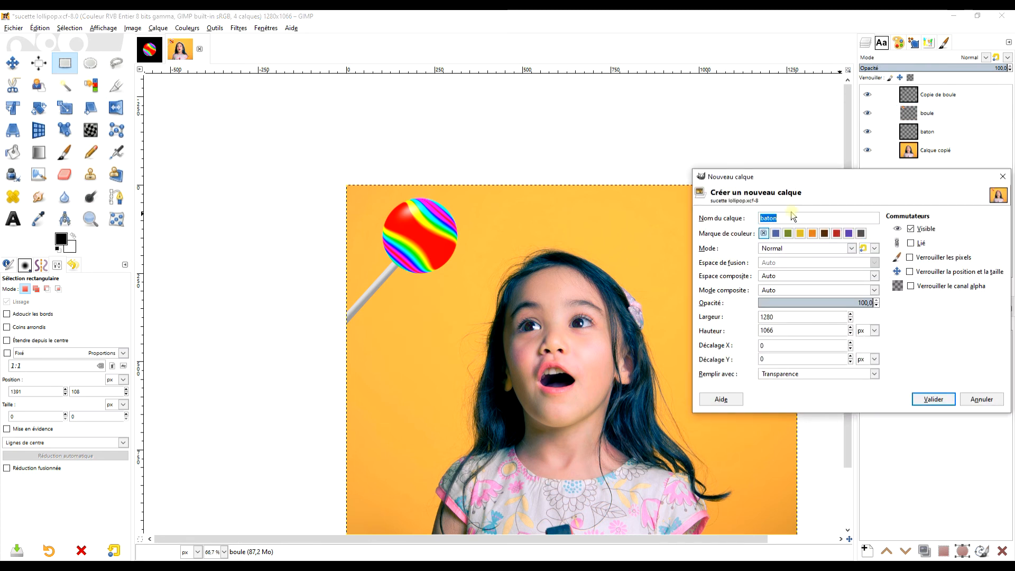
type("ombre")
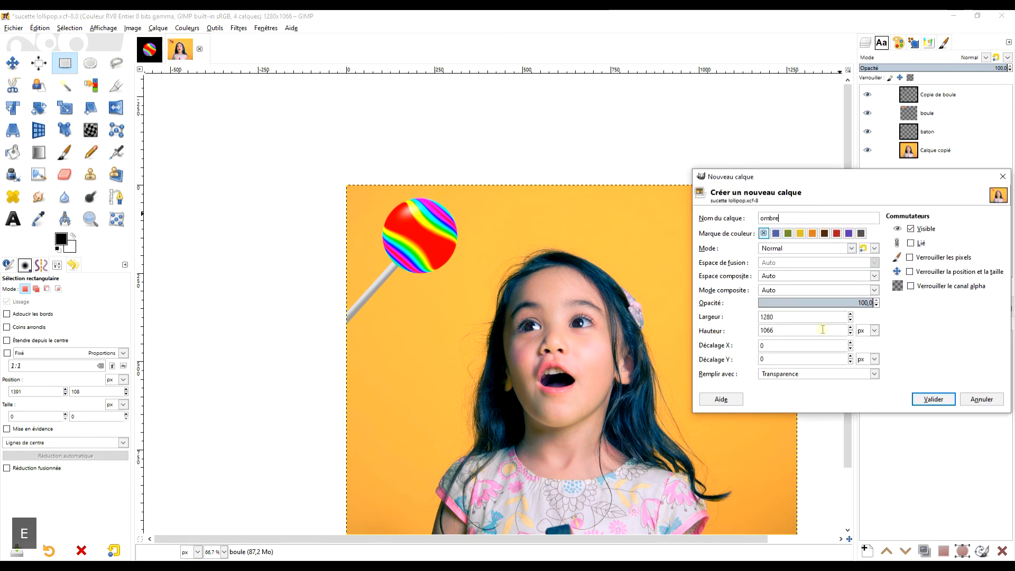
left_click(931, 400)
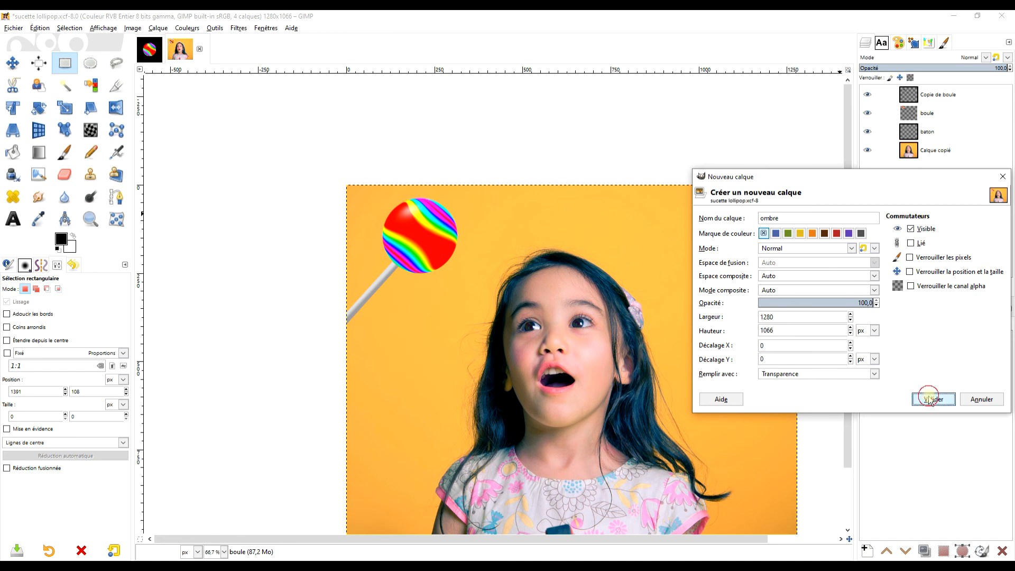
- Choose the Paintbrush with the soft "2. Hardness 050" brush for painting in black on the "ombre" layer
left_click(929, 117)
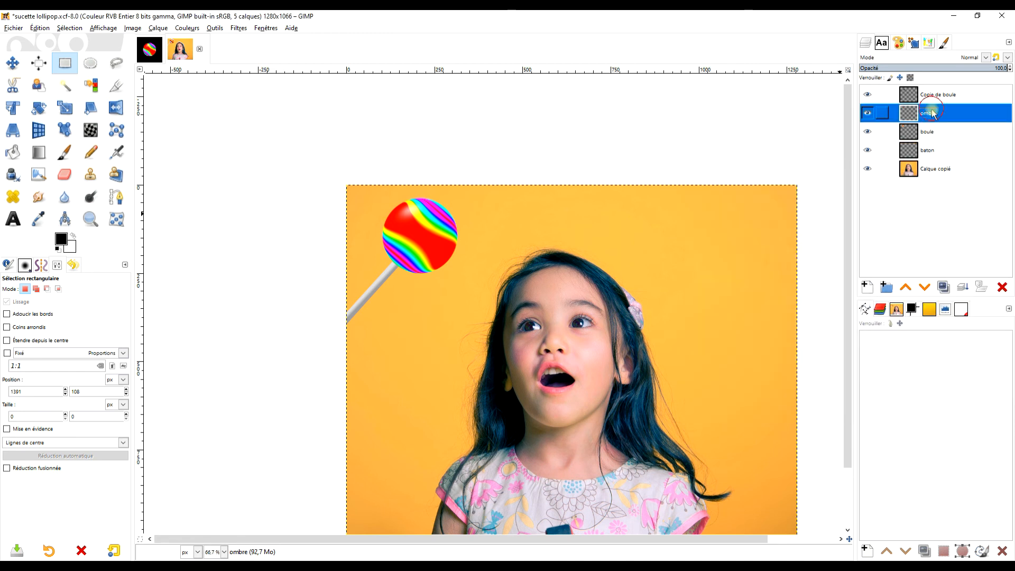
left_click(869, 97)
scroll(581, 238, "up", 3)
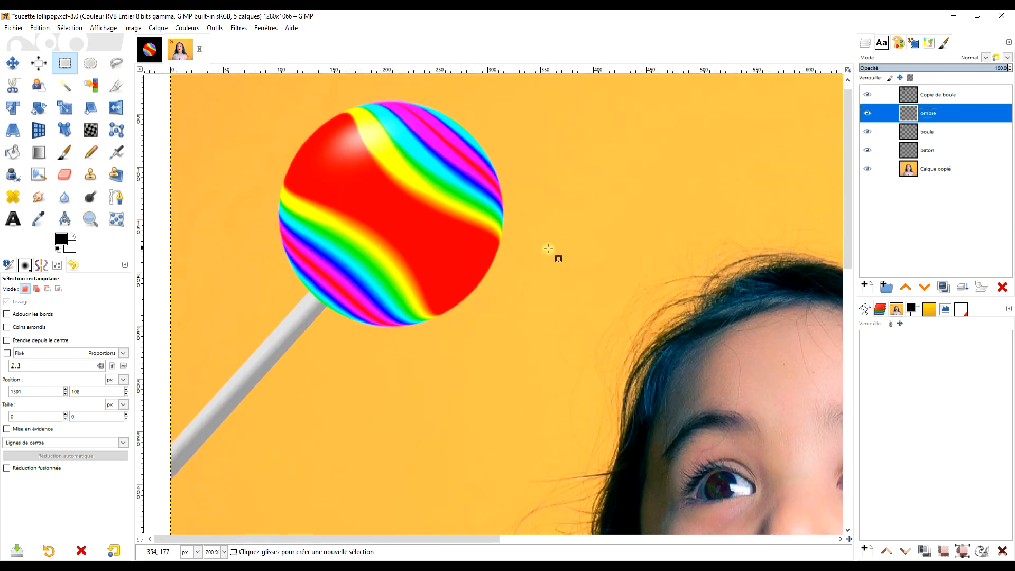
left_click(64, 154)
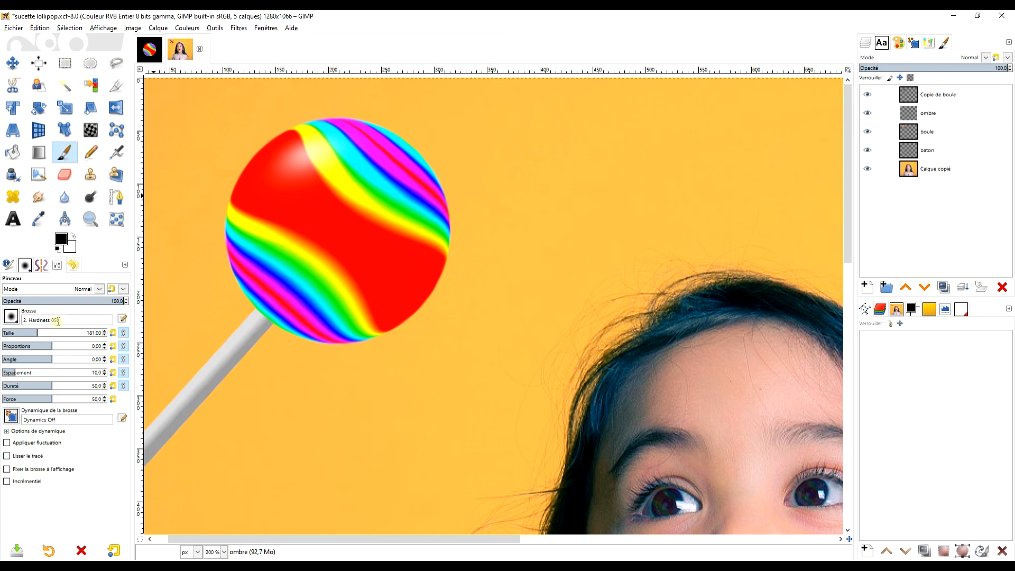
left_click(11, 317)
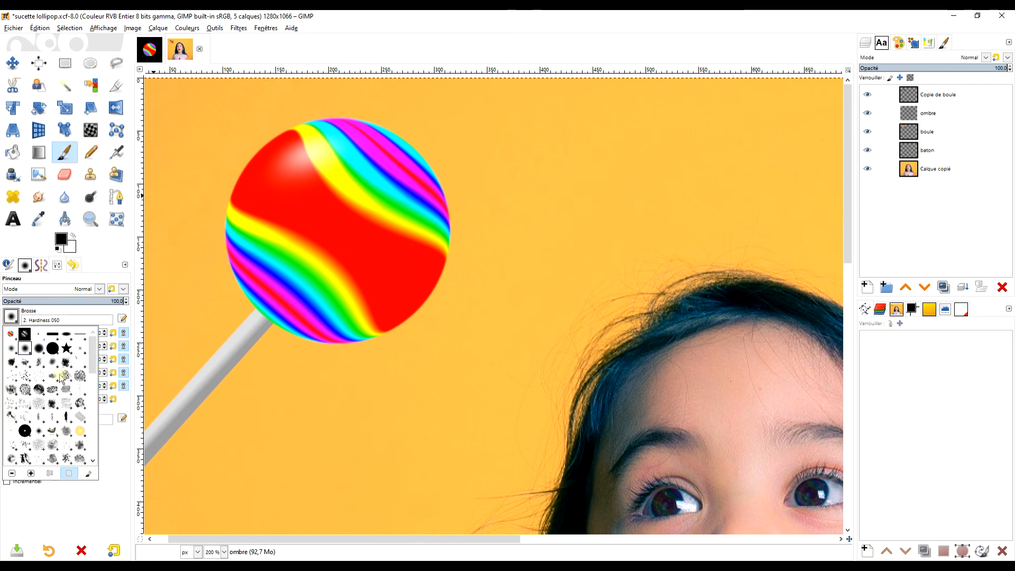
left_click(96, 257)
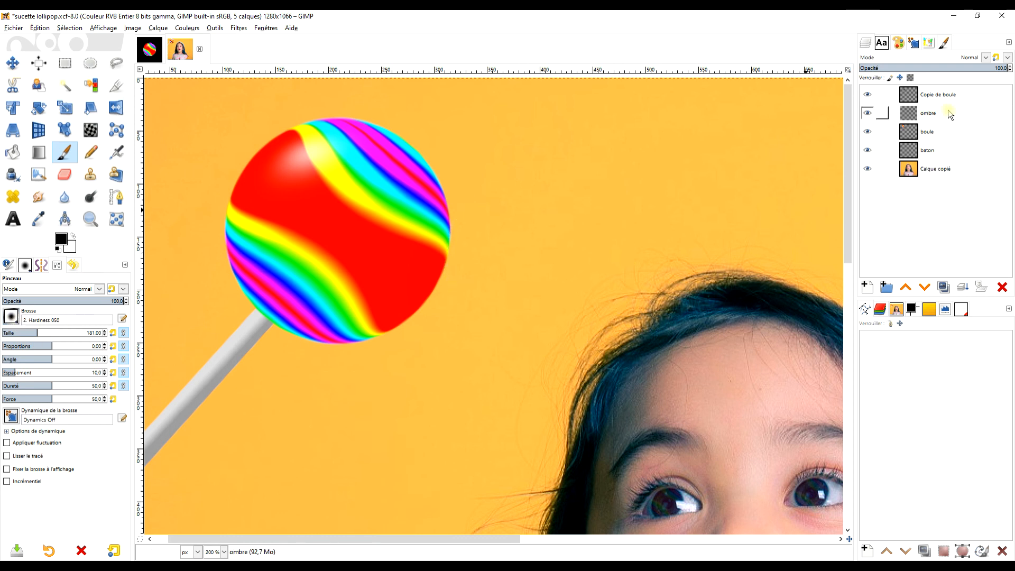
left_click(928, 121)
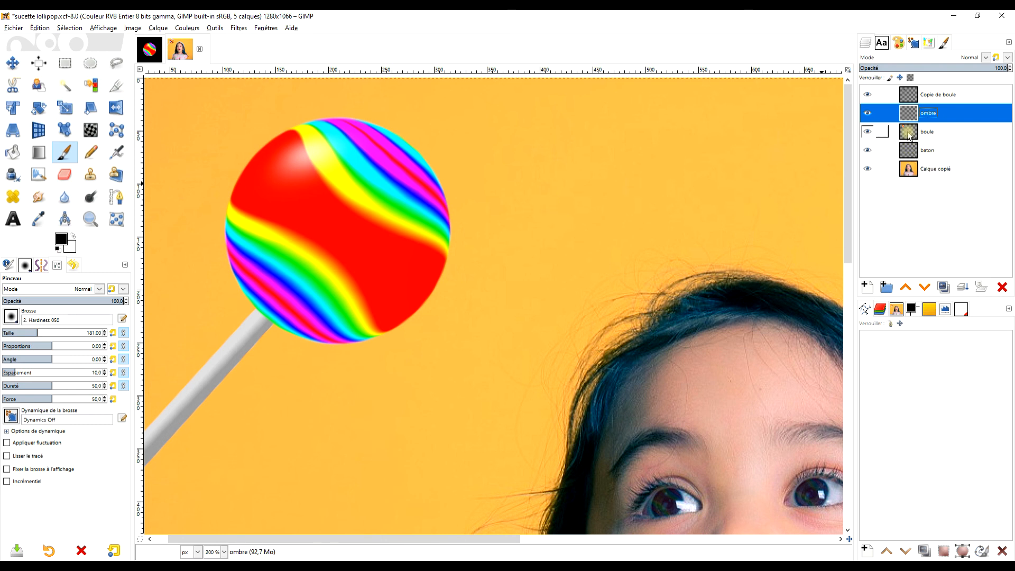
- Turn the "boule" layer's alpha into a selection and make "ombre" the active layer
right_click(909, 135)
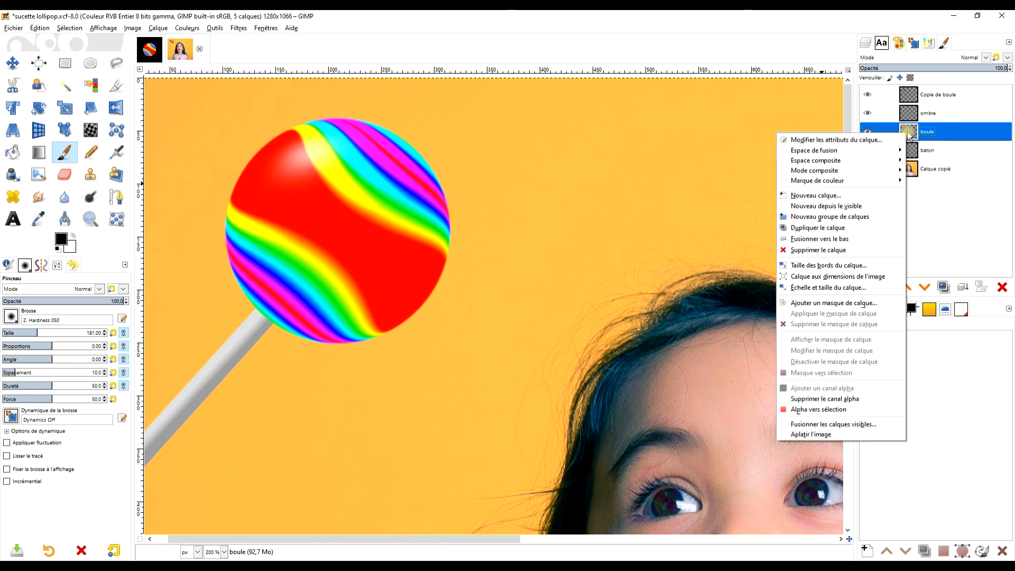
left_click(834, 411)
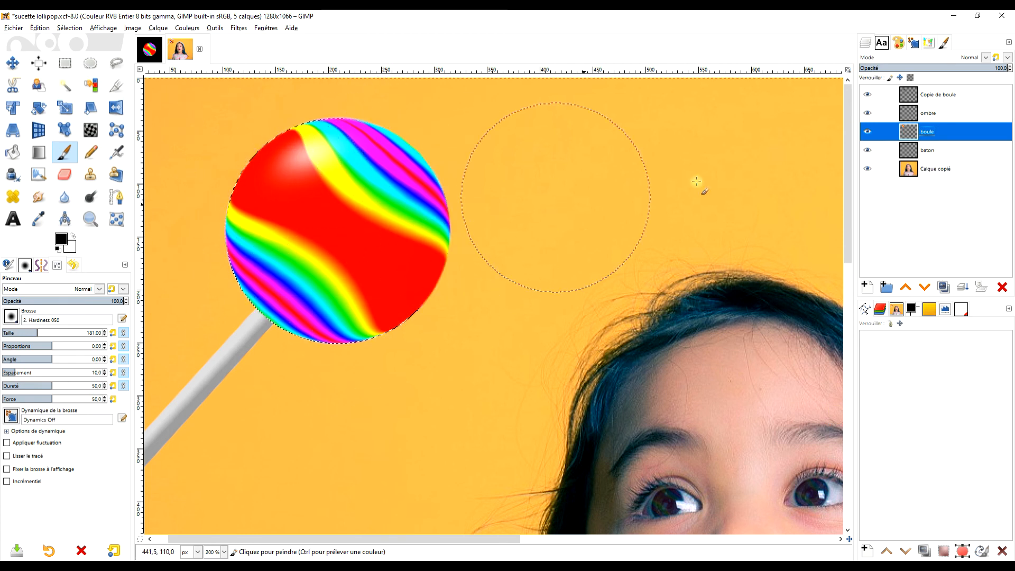
left_click(929, 116)
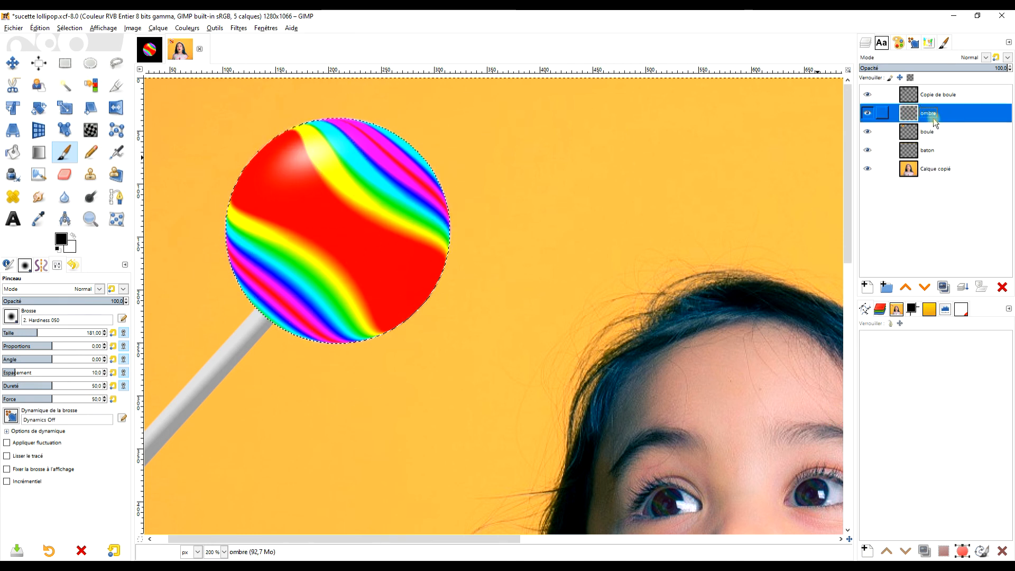
- Try shading the ball's lower-right side with black brush strokes at 73 % opacity for the "ombre" layer
mouse_move(477, 199)
left_mouse_down()
mouse_move(471, 186)
mouse_move(410, 342)
mouse_move(306, 390)
mouse_move(263, 389)
left_mouse_up()
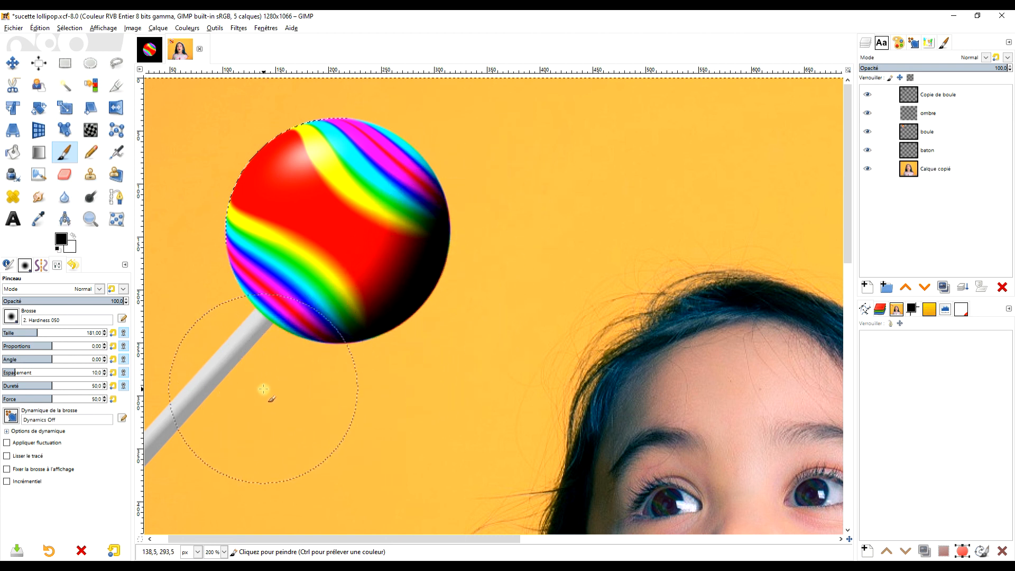
left_click(955, 113)
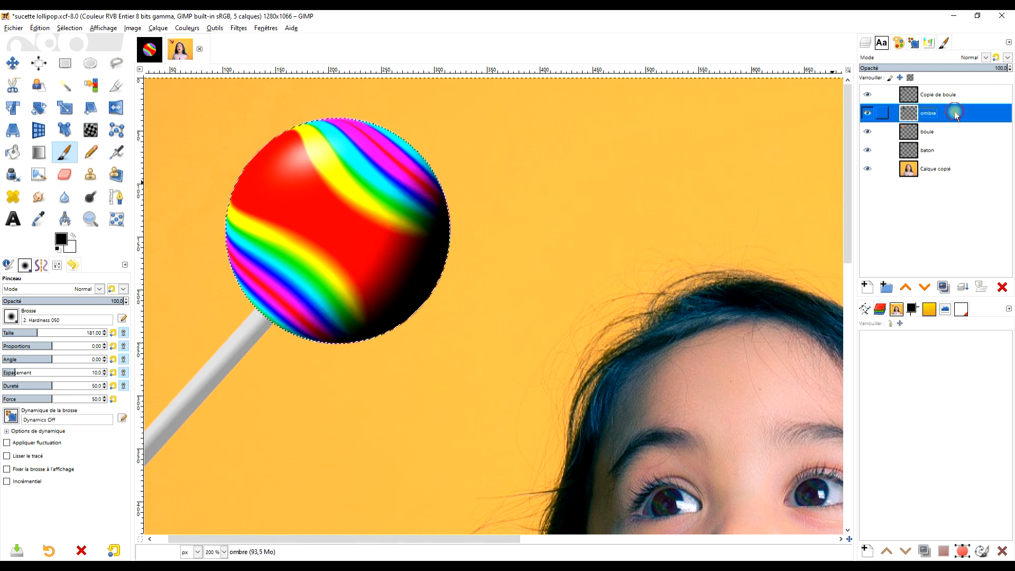
left_click(953, 67)
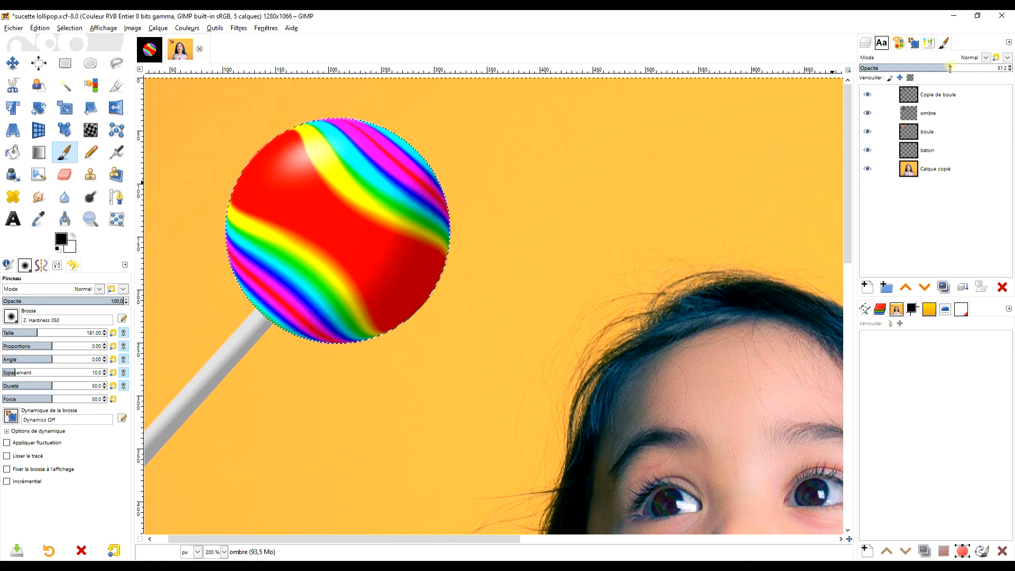
left_click_drag(950, 68, 964, 73)
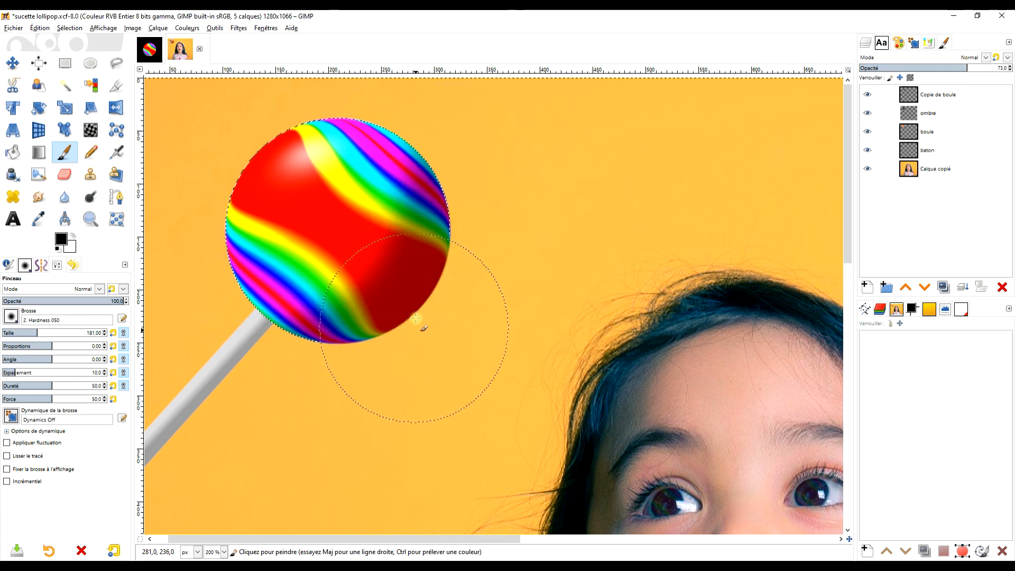
left_click_drag(306, 373, 338, 350)
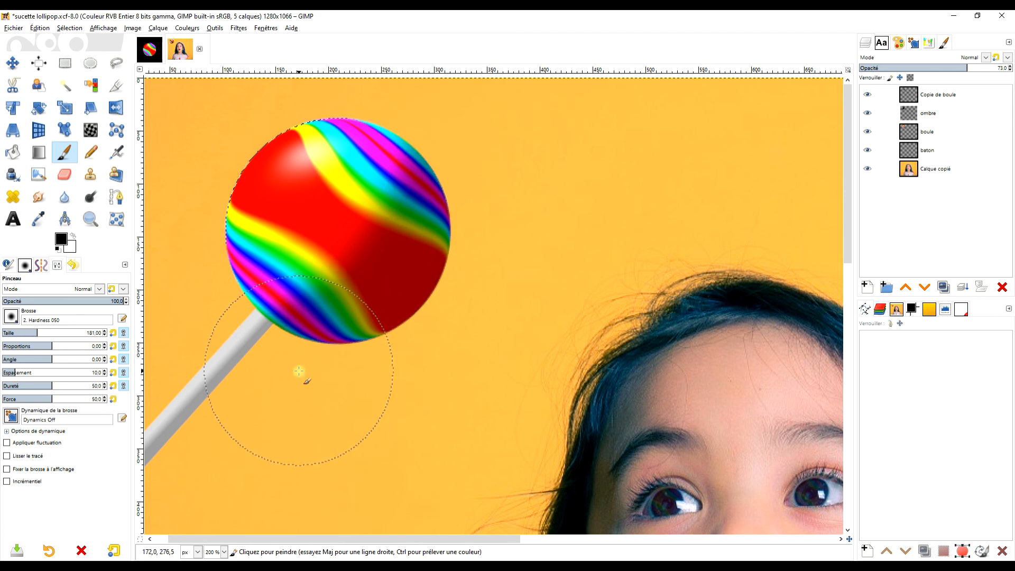
scroll(608, 254, "down", 2)
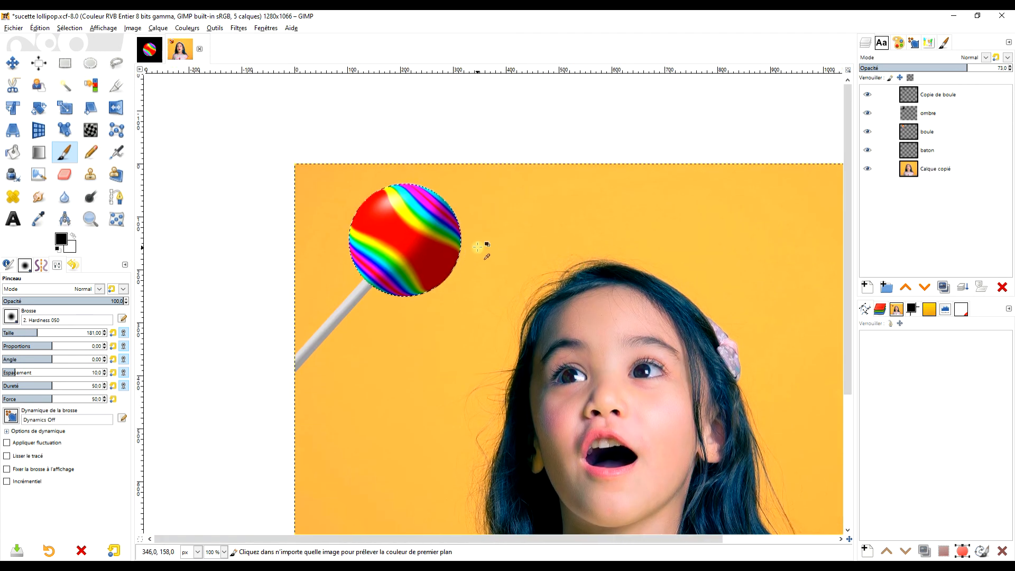
scroll(476, 228, "up", 1)
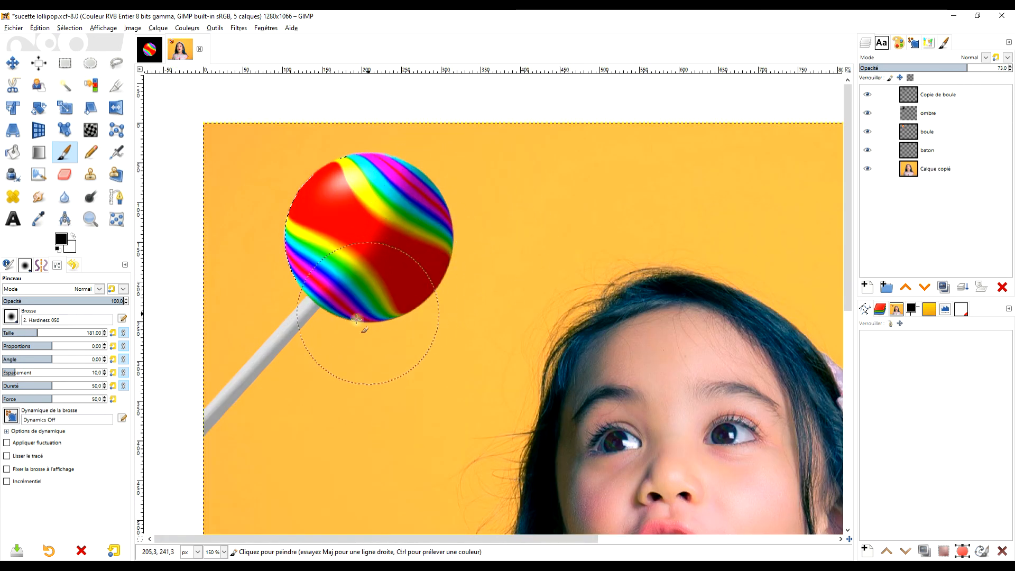
- Undo the black shadow strokes and the opacity change on the "ombre" layer
key("ctrl+z")
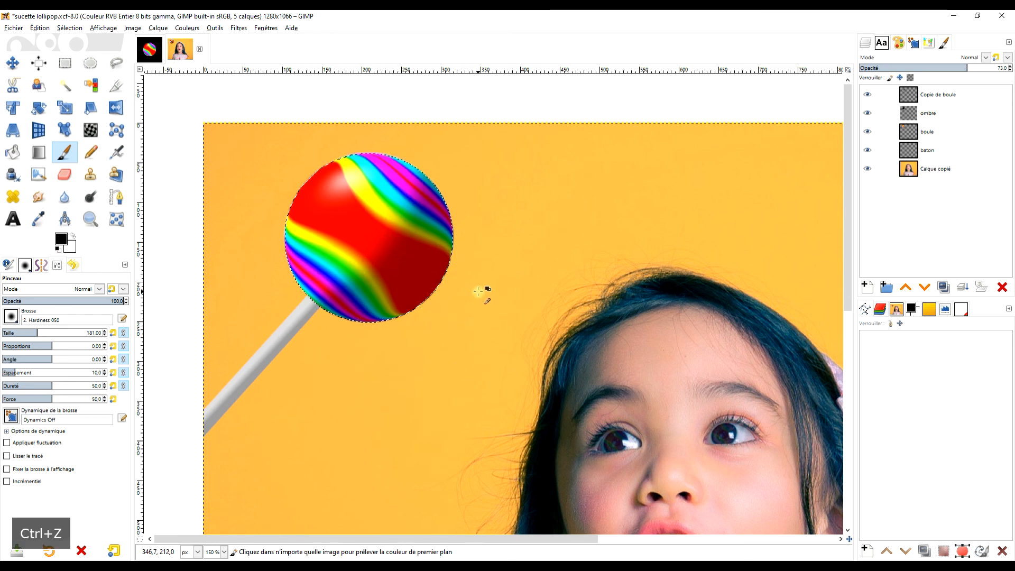
key("ctrl+z")
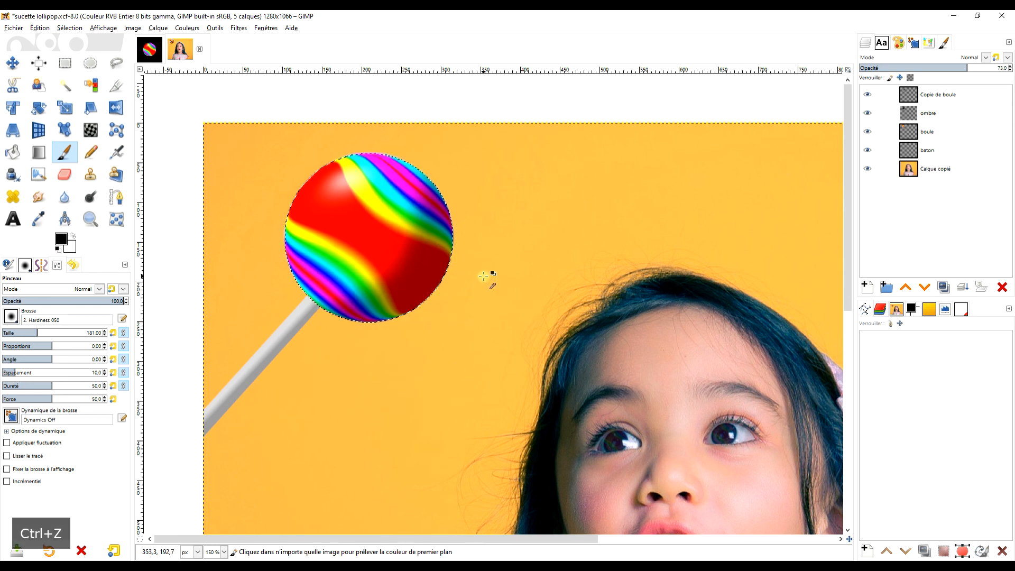
key("ctrl+z")
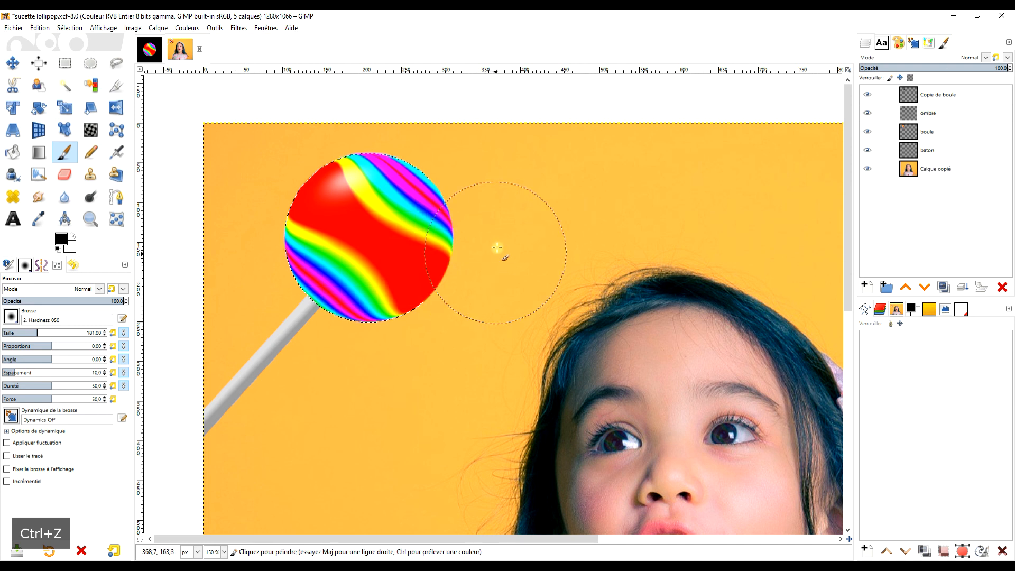
- Paint a broad black shadow along the ball's lower-right side and reduce the "ombre" layer's opacity to 69 %
mouse_move(444, 197)
left_mouse_down()
mouse_move(424, 278)
mouse_move(384, 311)
left_mouse_up()
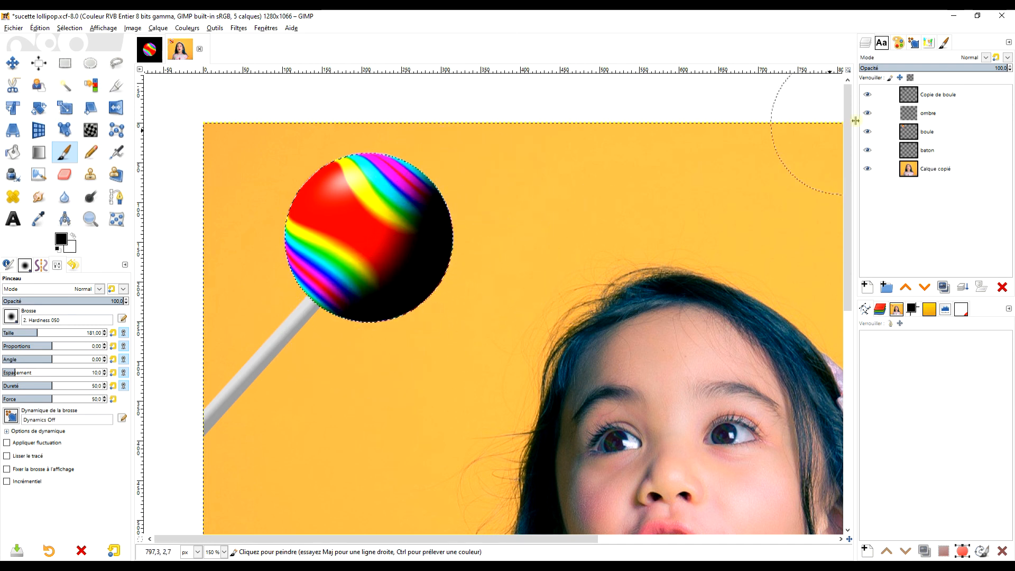
left_click(877, 112)
left_click_drag(956, 69, 972, 68)
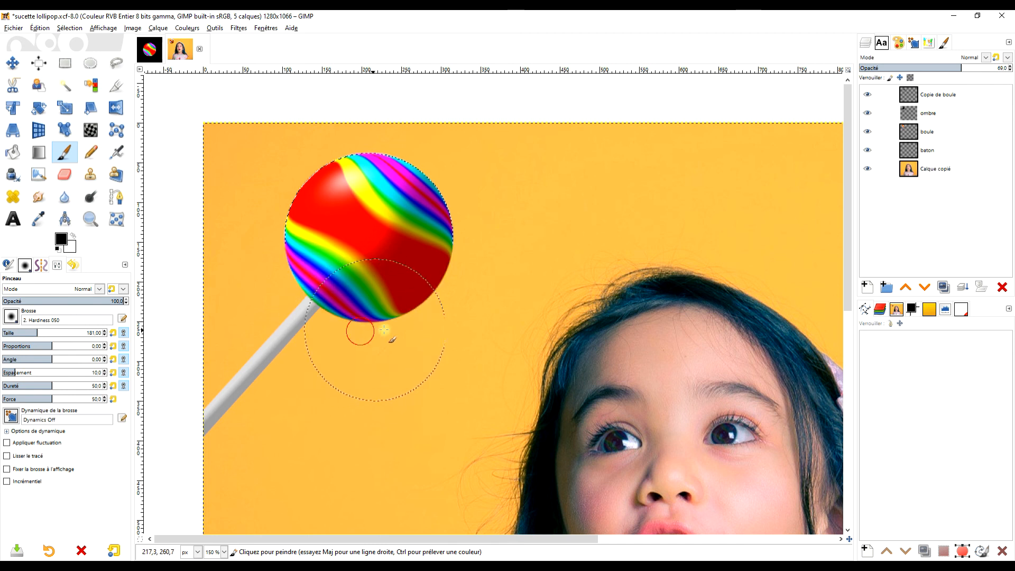
- Raise the "ombre" layer's opacity to 92.2 % and remove the selection around the ball
left_click(931, 114)
left_click_drag(966, 68, 990, 87)
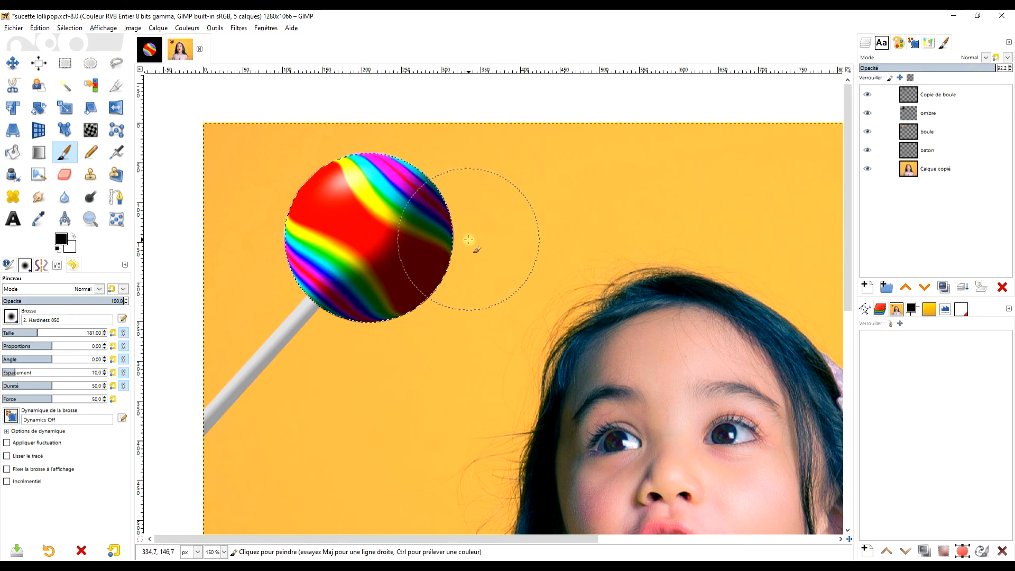
left_click(65, 63)
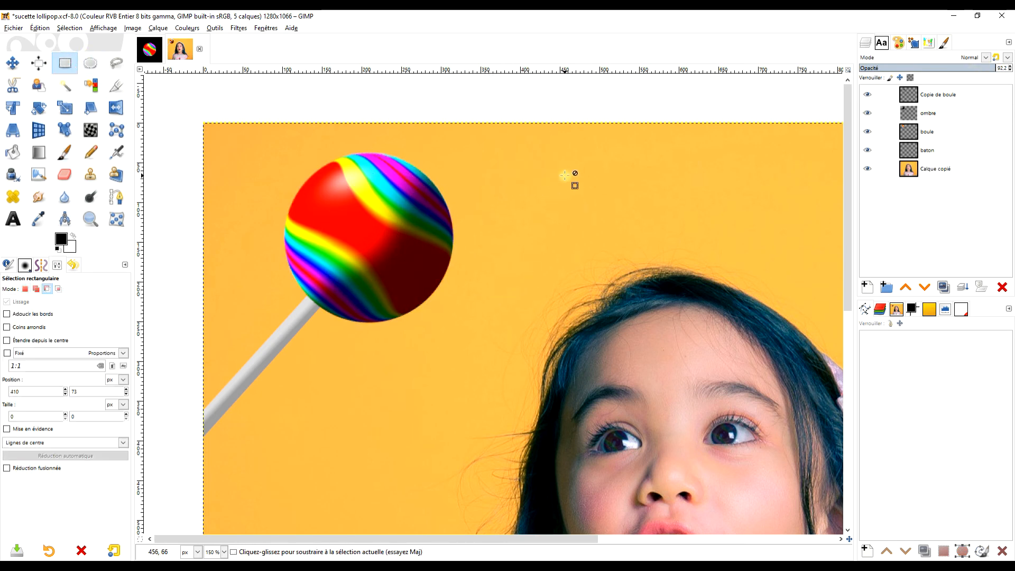
- Lower the "ombre" layer's opacity to 76.5 % to soften the shadow on the ball
scroll(571, 175, "down", 1)
scroll(562, 175, "down", 1)
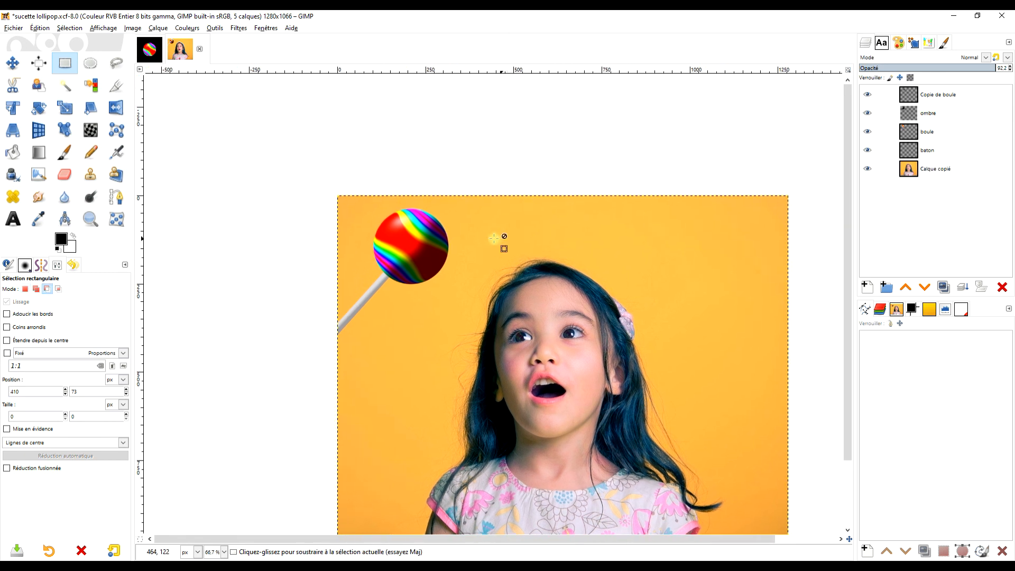
scroll(461, 231, "up", 1)
left_click(925, 117)
left_click(972, 67)
left_click_drag(969, 68, 978, 67)
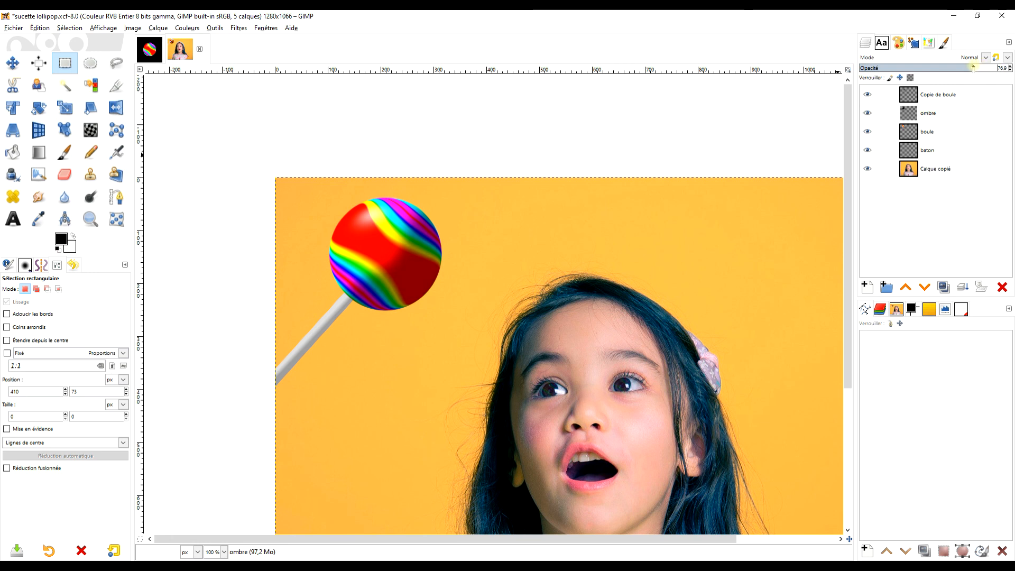
- Frame the whole photo with the Zoom tool to review the finished lollipop composition
scroll(707, 267, "down", 2)
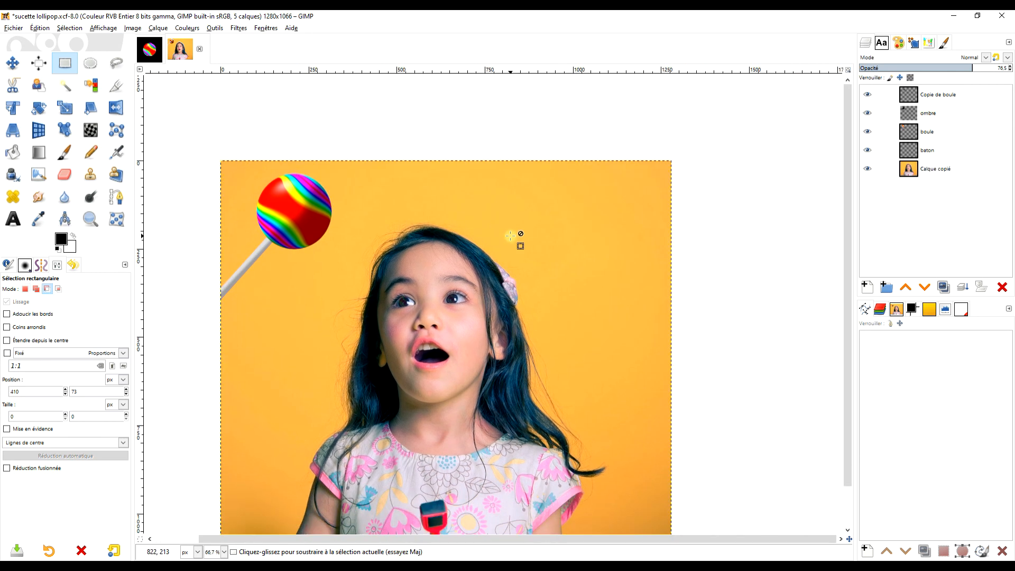
scroll(519, 272, "up", 1)
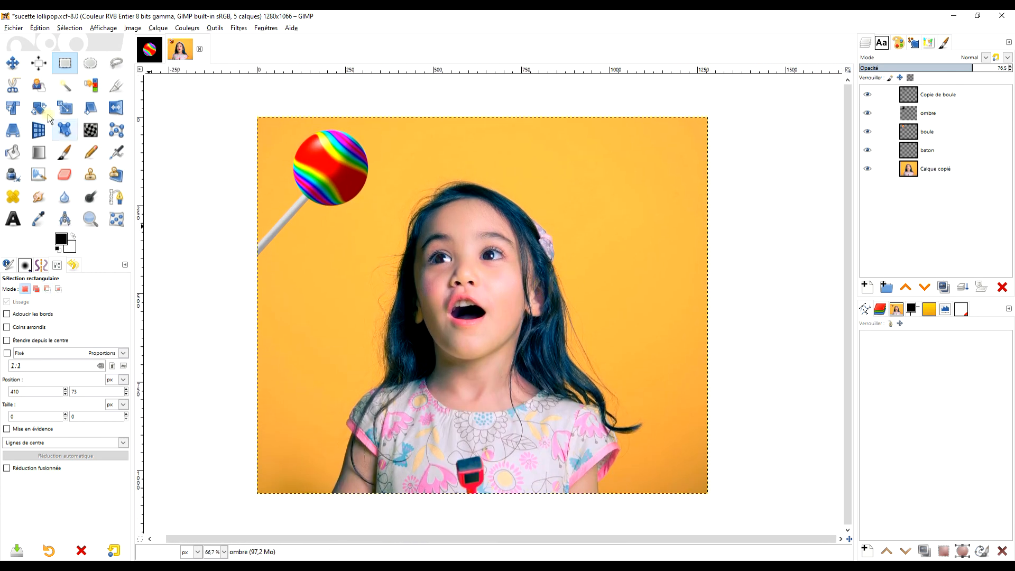
left_click(90, 219)
left_click_drag(250, 109, 724, 506)
left_click_drag(722, 506, 722, 506)
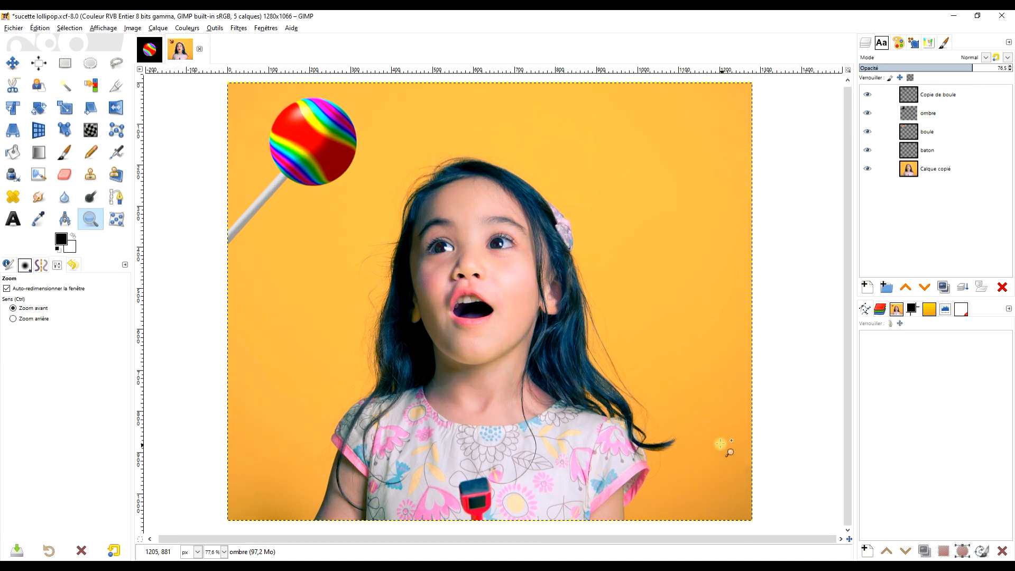